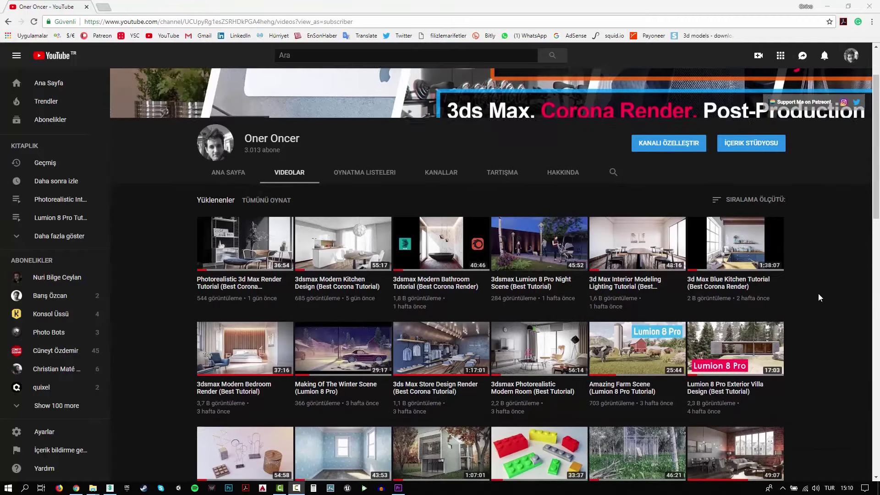
# - Zoom and orbit the SketchUp villa model to view it whole, then launch Lumion 9
pyautogui.scroll(-2, 817, 295)
pyautogui.scroll(-1, 818, 296)
pyautogui.scroll(-1, 817, 296)
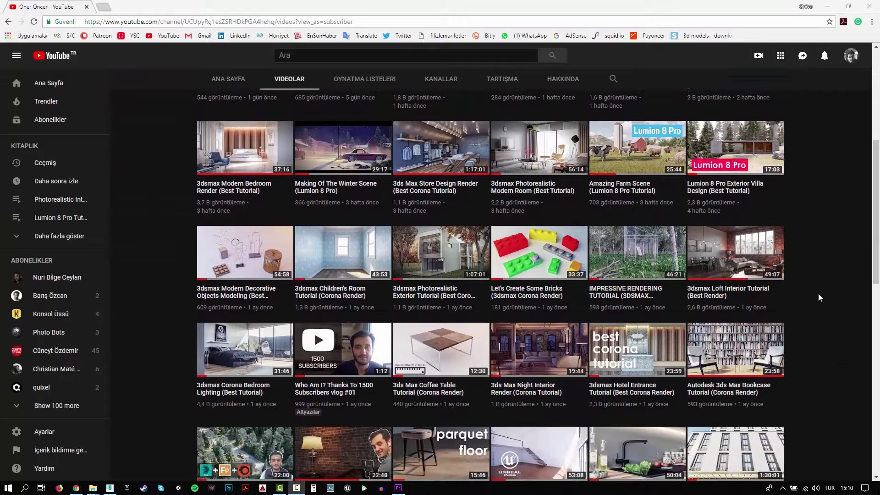
pyautogui.scroll(-1, 819, 297)
pyautogui.scroll(-1, 819, 296)
pyautogui.scroll(-2, 819, 297)
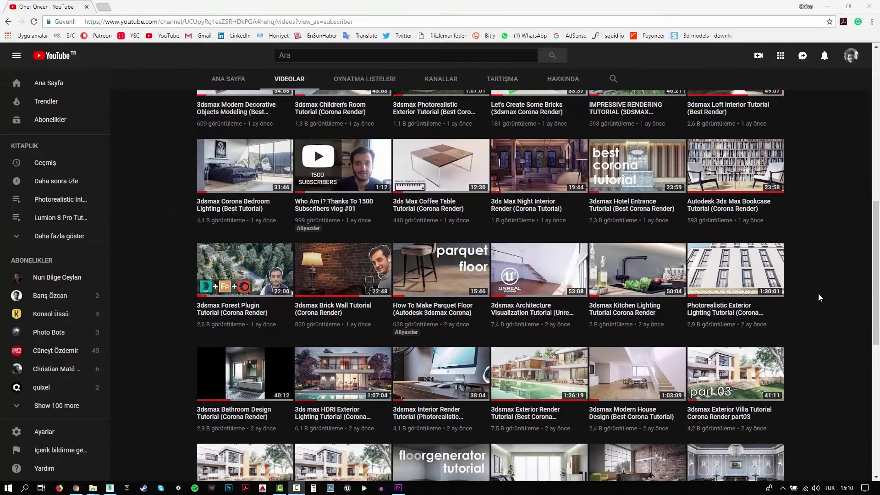
pyautogui.scroll(-3, 818, 297)
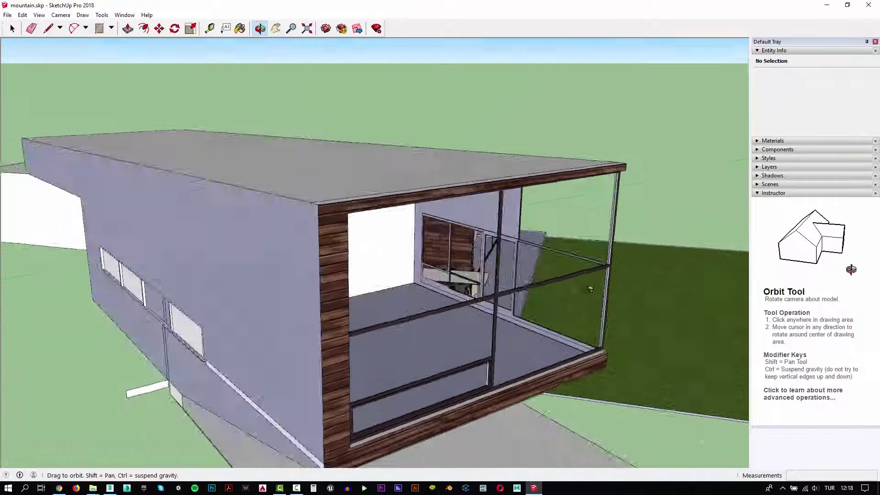
pyautogui.moveTo(590, 288)
pyautogui.mouseDown()
pyautogui.moveTo(555, 307)
pyautogui.moveTo(366, 295)
pyautogui.moveTo(297, 300)
pyautogui.moveTo(393, 221)
pyautogui.moveTo(353, 206)
pyautogui.moveTo(219, 334)
pyautogui.moveTo(348, 413)
pyautogui.mouseUp()
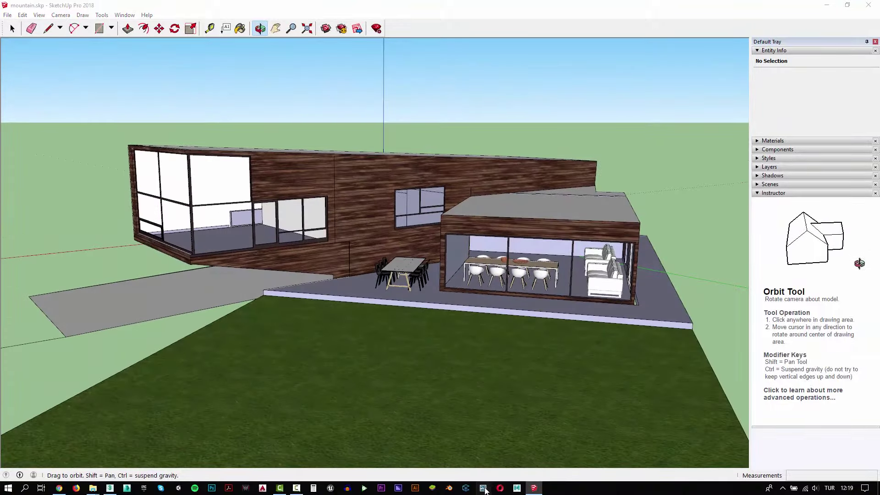
pyautogui.click(485, 491)
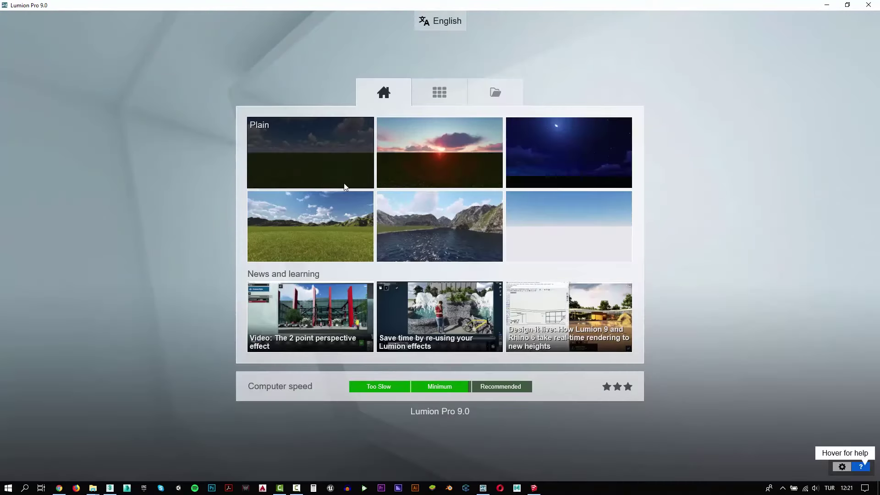
# - Start a Plain scene and import mountain.skp from the Video_184_ModernVilla folder
pyautogui.click(319, 176)
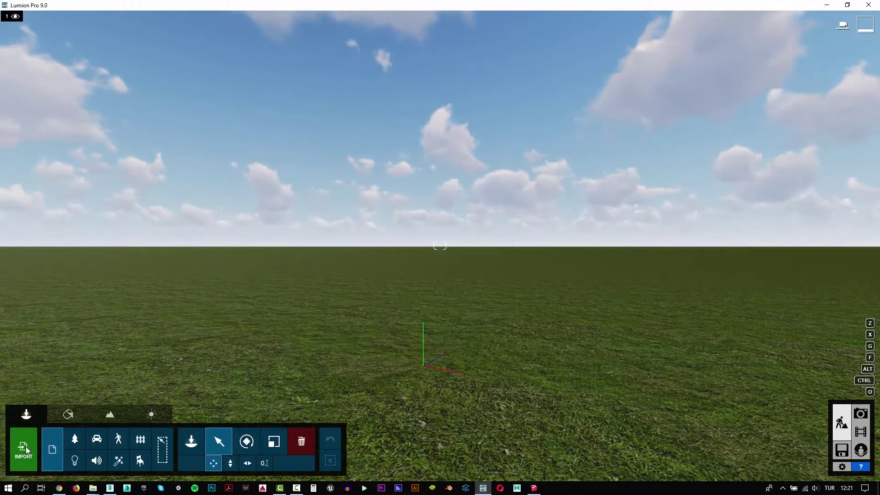
pyautogui.click(26, 450)
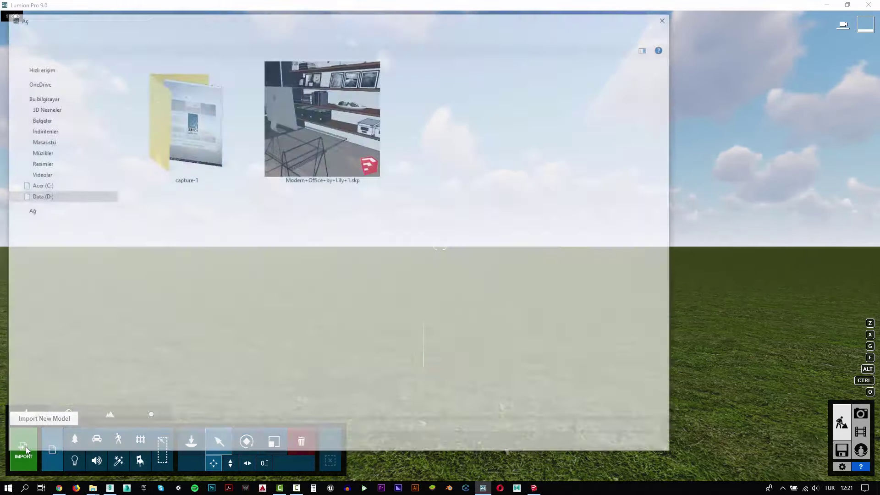
pyautogui.doubleClick(186, 120)
pyautogui.click(151, 75)
pyautogui.doubleClick(151, 76)
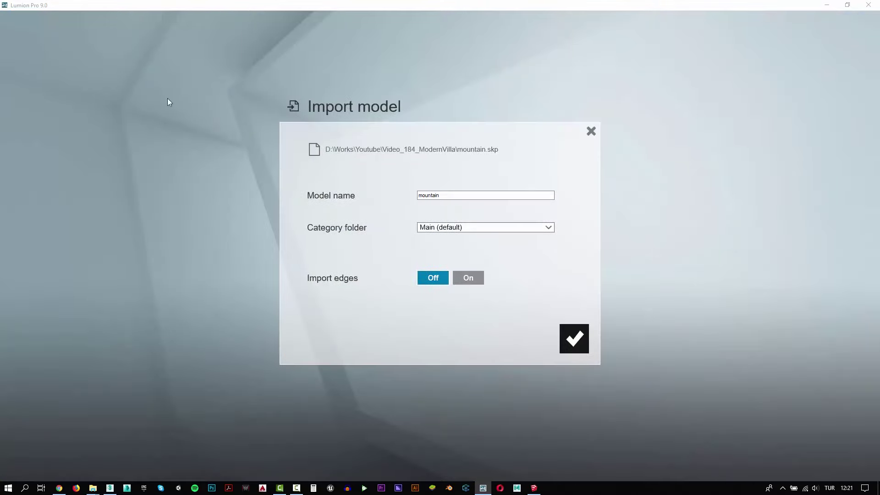
pyautogui.click(571, 339)
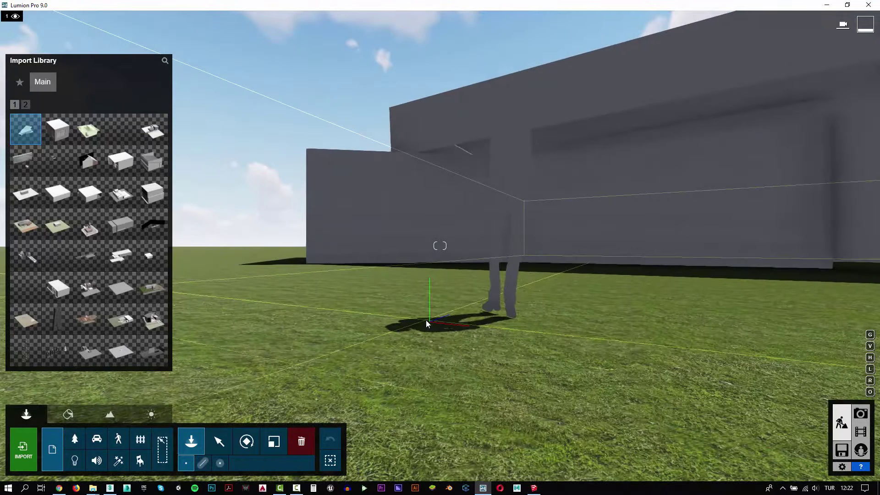
# - Place the imported villa in the scene and lift it slightly upward
pyautogui.moveTo(499, 328); pyautogui.dragTo(366, 321, button='right')
pyautogui.moveTo(439, 246); pyautogui.dragTo(440, 246, button='right')
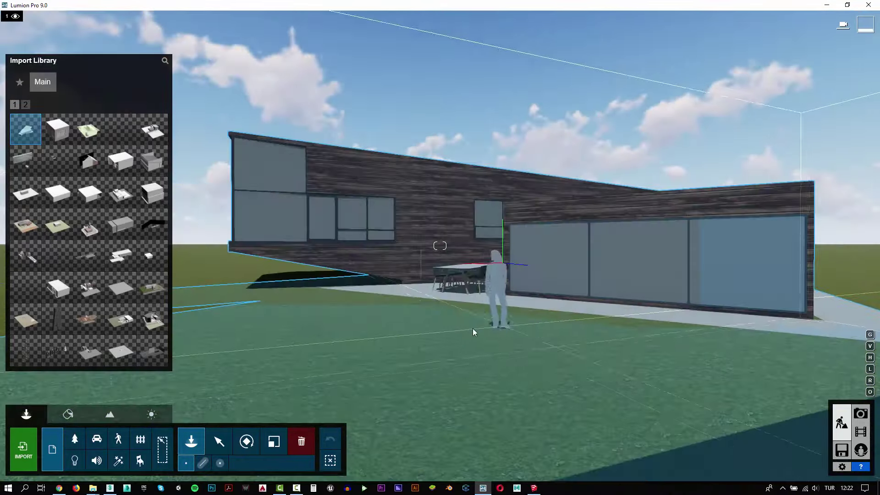
pyautogui.click(218, 441)
pyautogui.click(231, 464)
pyautogui.moveTo(502, 263); pyautogui.dragTo(504, 238)
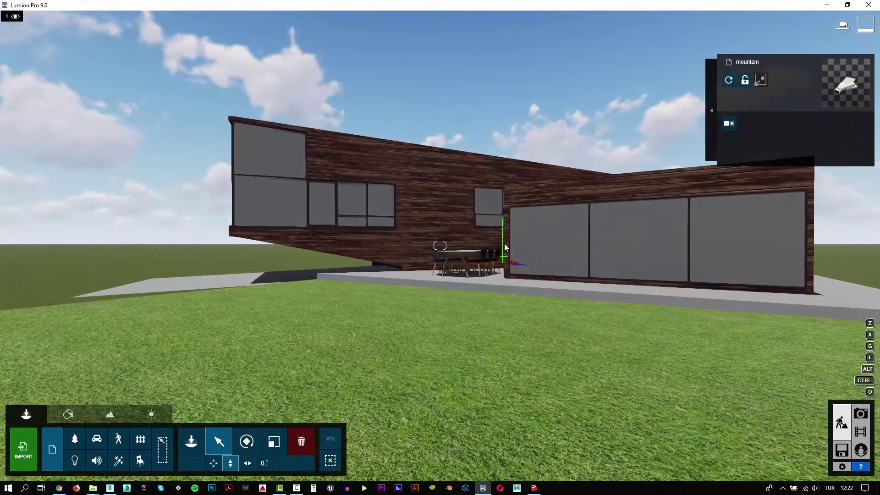
# - Frame the building with the camera and save the view to photo slot 1
pyautogui.moveTo(492, 251); pyautogui.dragTo(492, 251, button='right')
pyautogui.moveTo(439, 246); pyautogui.dragTo(440, 245, button='right')
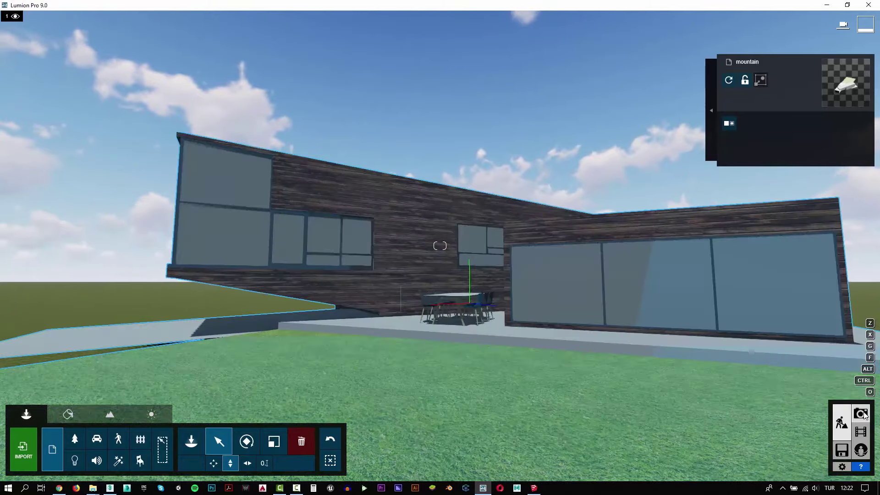
pyautogui.click(861, 413)
pyautogui.click(52, 394)
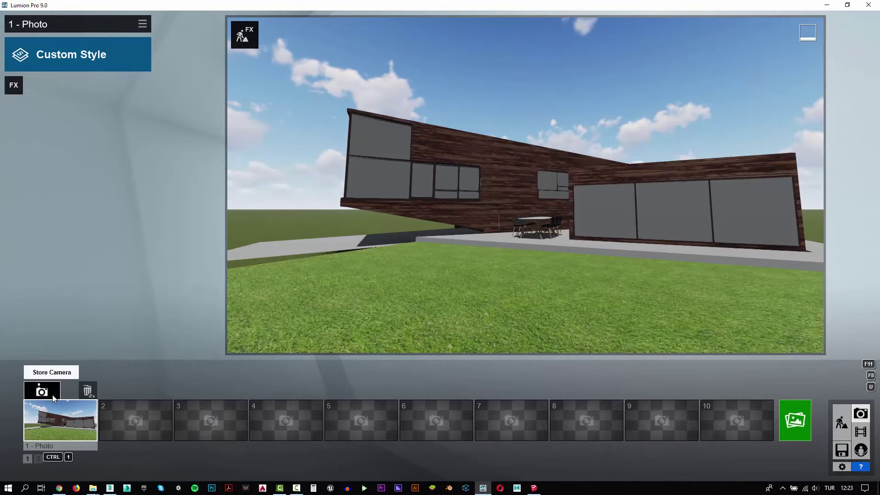
# - Add the 2-Point Perspective camera effect, then start editing the model's materials
pyautogui.click(14, 84)
pyautogui.click(270, 83)
pyautogui.click(576, 159)
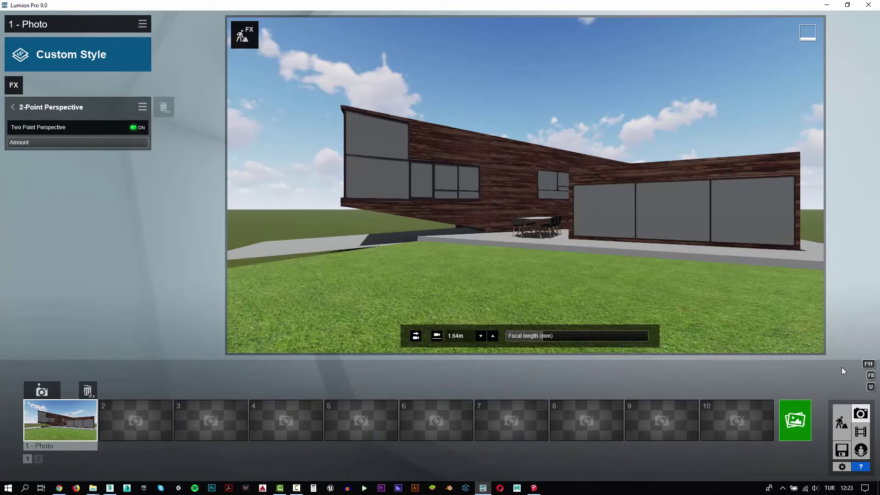
pyautogui.click(841, 422)
pyautogui.click(68, 413)
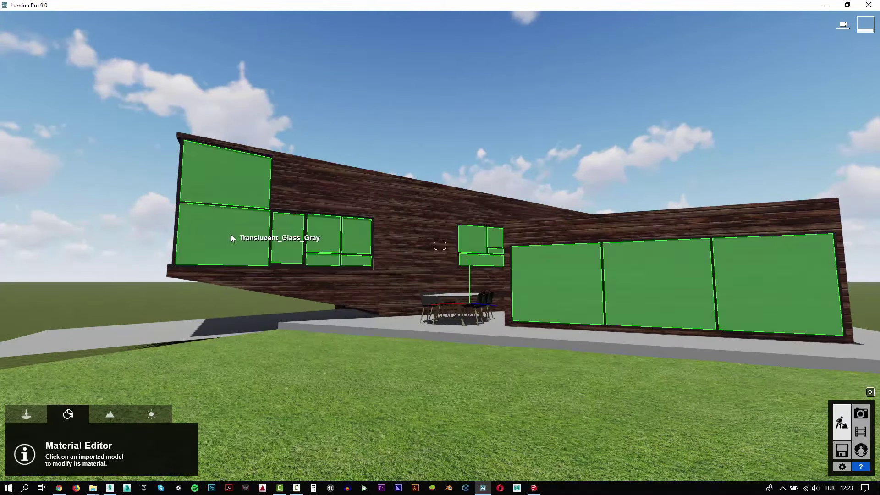
# - Give the grey windows the Glass material and bring up the photo style choices
pyautogui.click(230, 234)
pyautogui.click(119, 209)
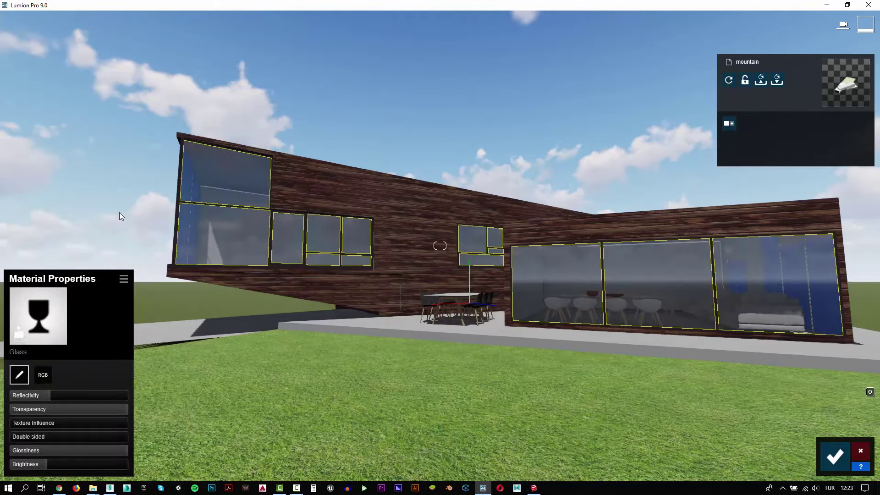
pyautogui.click(835, 456)
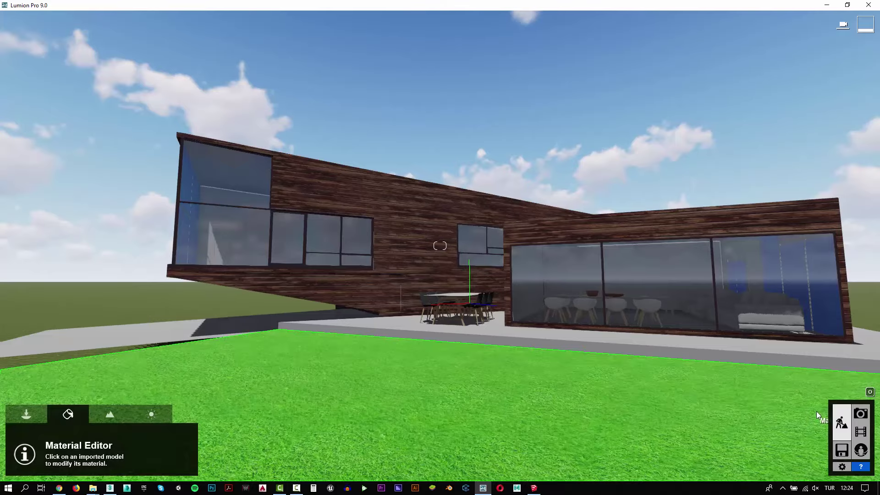
pyautogui.click(860, 414)
pyautogui.click(77, 49)
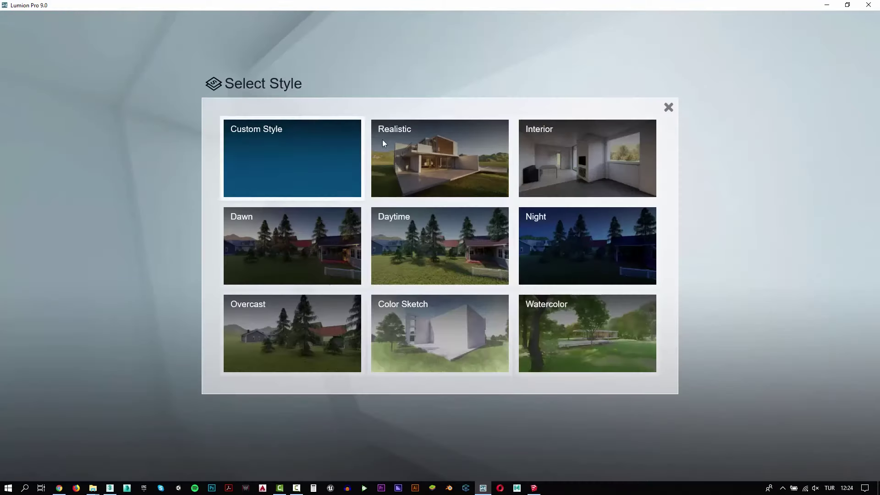
# - Apply the Realistic style and turn off Depth of Field and Chromatic Aberrations
pyautogui.click(440, 238)
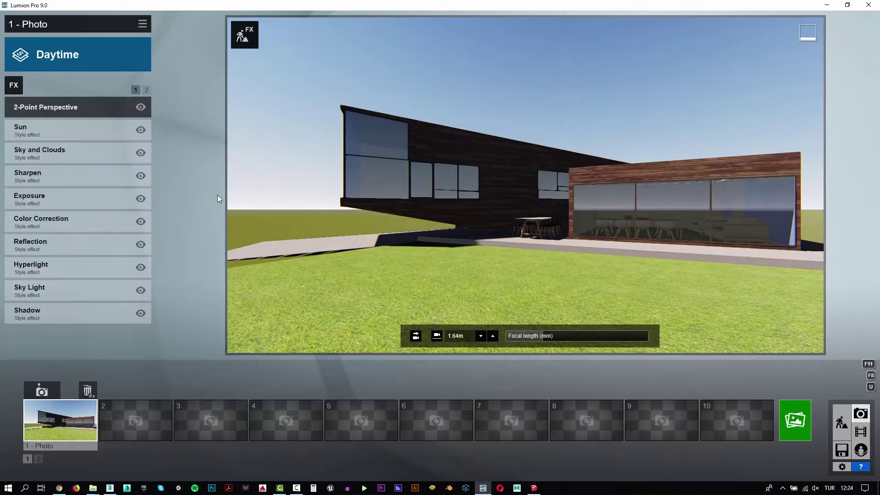
pyautogui.click(73, 54)
pyautogui.click(431, 144)
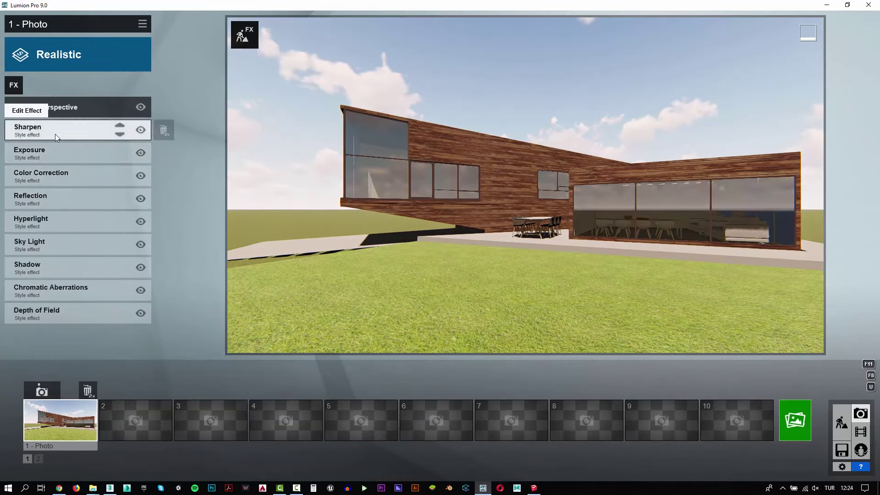
pyautogui.click(141, 313)
pyautogui.click(140, 290)
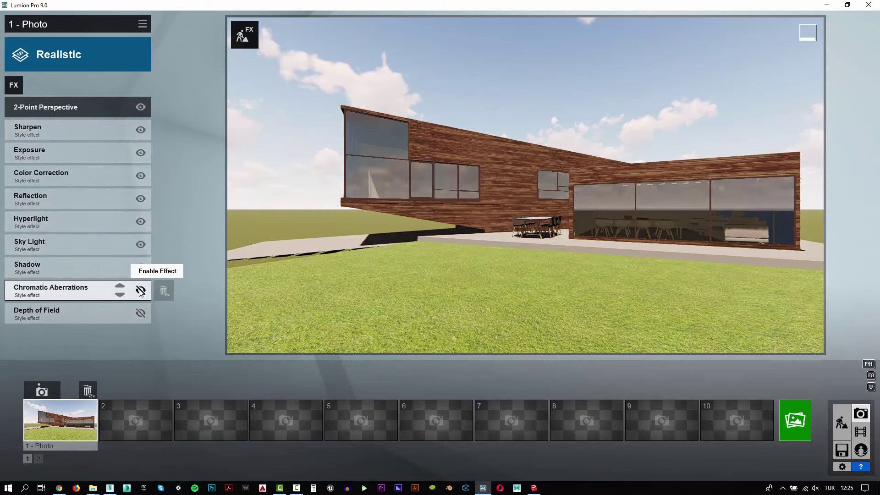
# - Add a Weather > Real Skies effect and apply an overcast sky
pyautogui.click(14, 85)
pyautogui.click(347, 84)
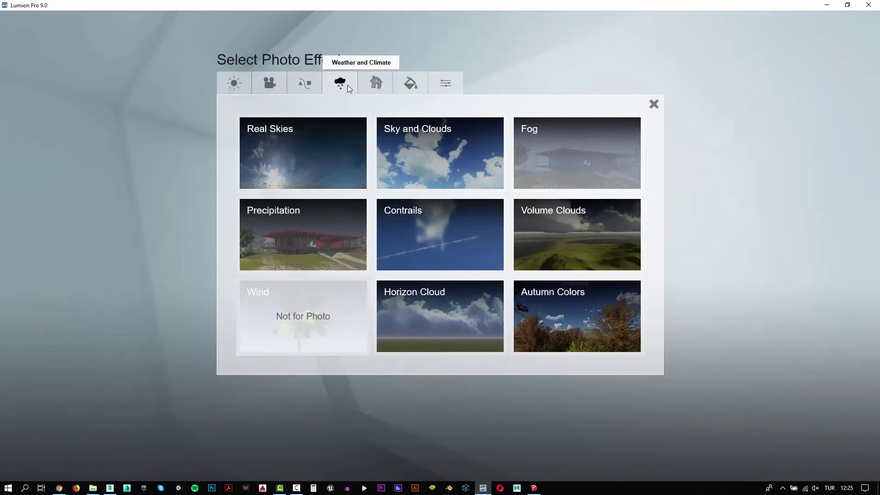
pyautogui.click(323, 153)
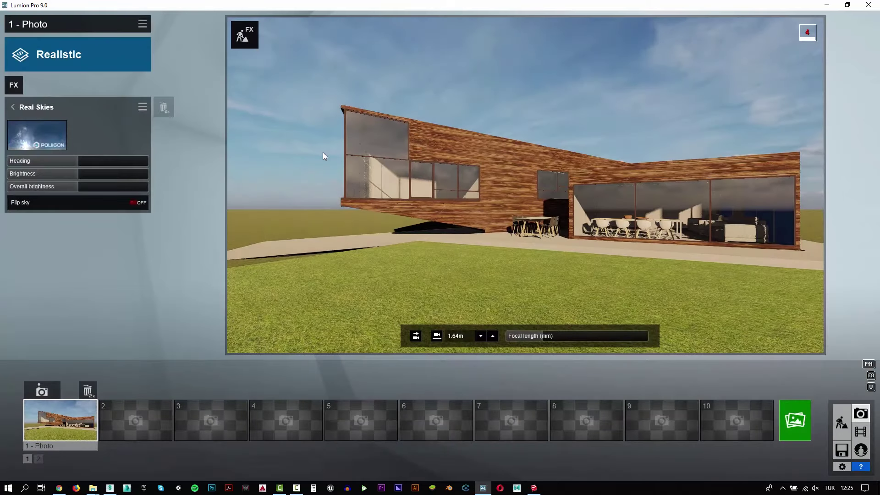
pyautogui.click(54, 136)
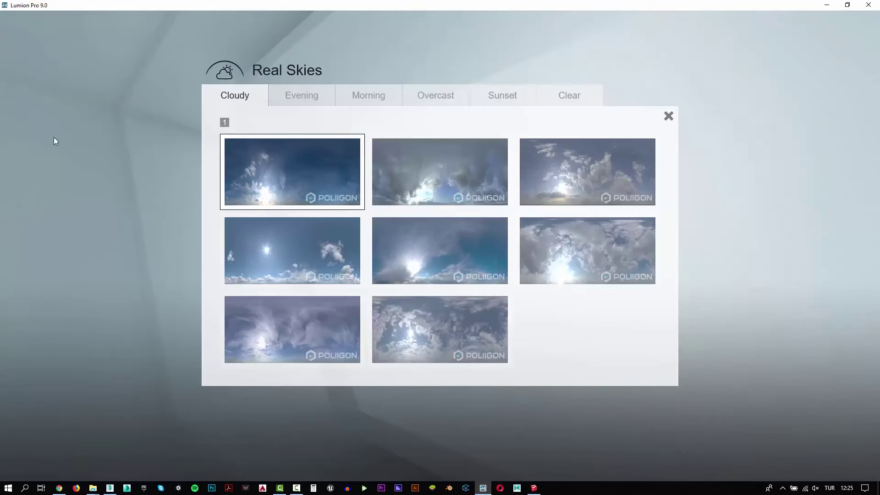
pyautogui.click(314, 96)
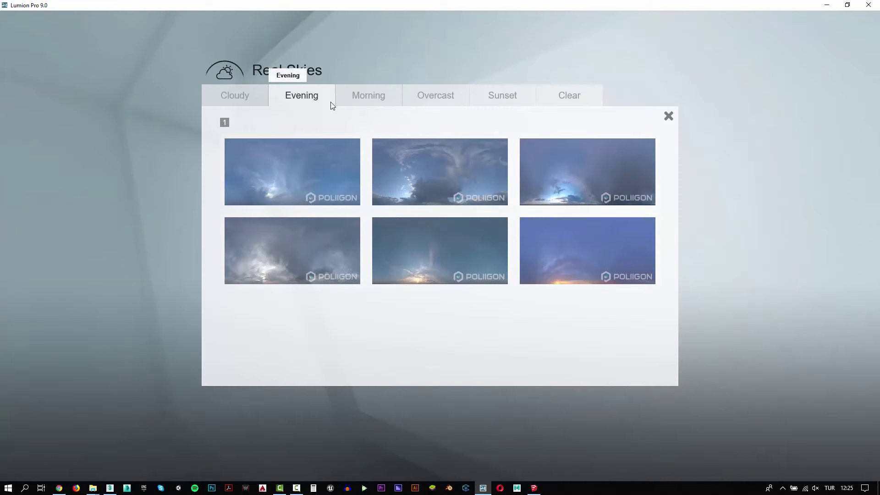
pyautogui.click(359, 103)
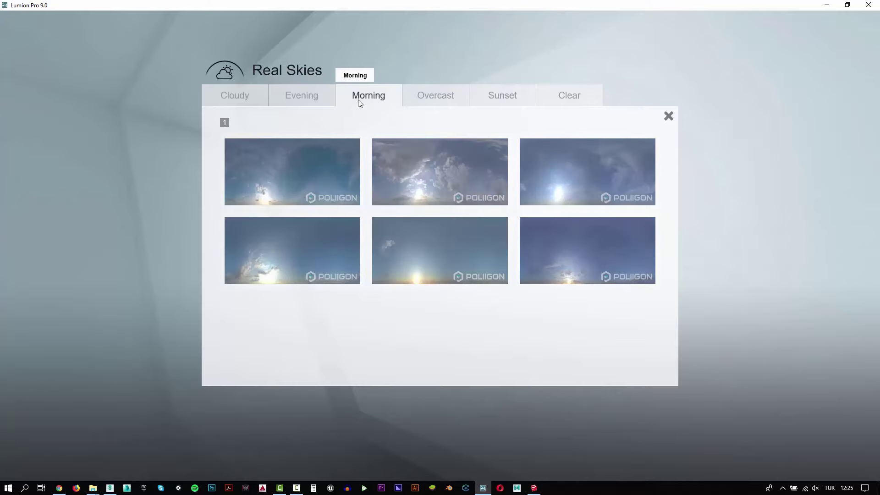
pyautogui.click(435, 107)
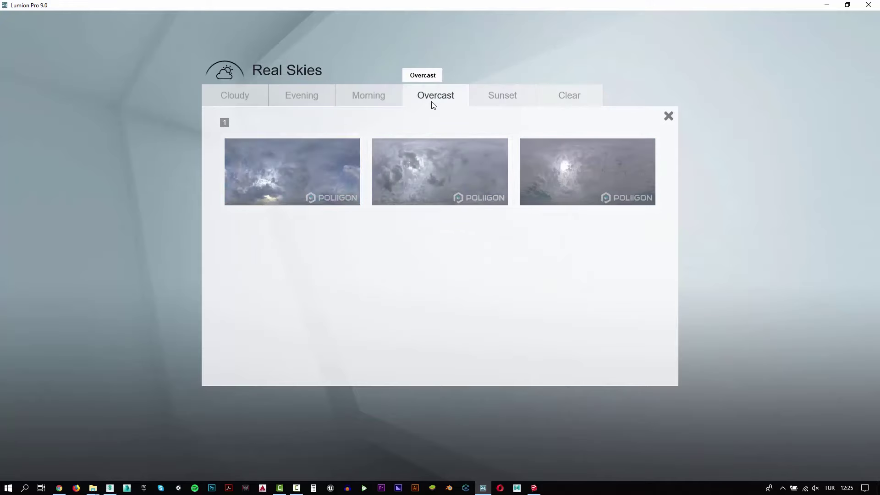
pyautogui.click(338, 166)
# - Switch the sky to Overcast 2 and rotate its heading to -113.4
pyautogui.moveTo(78, 161)
pyautogui.mouseDown()
pyautogui.moveTo(117, 161)
pyautogui.moveTo(55, 157)
pyautogui.moveTo(129, 162)
pyautogui.mouseUp()
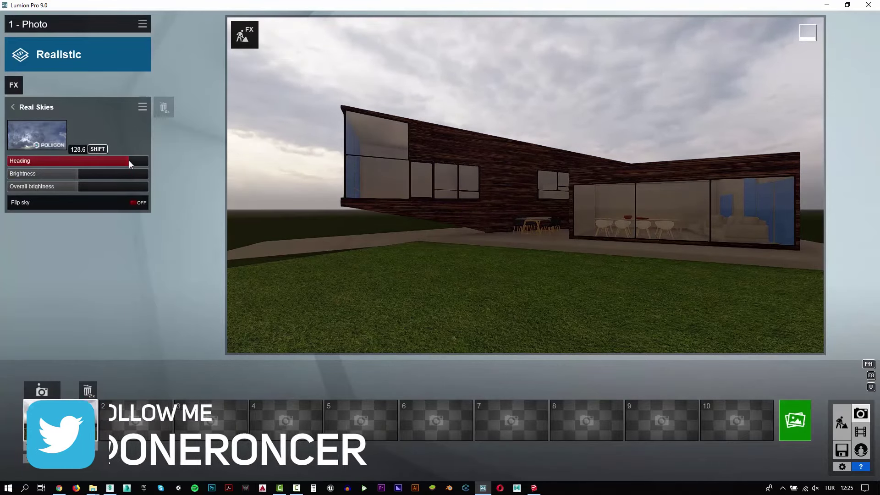
pyautogui.click(48, 132)
pyautogui.click(455, 178)
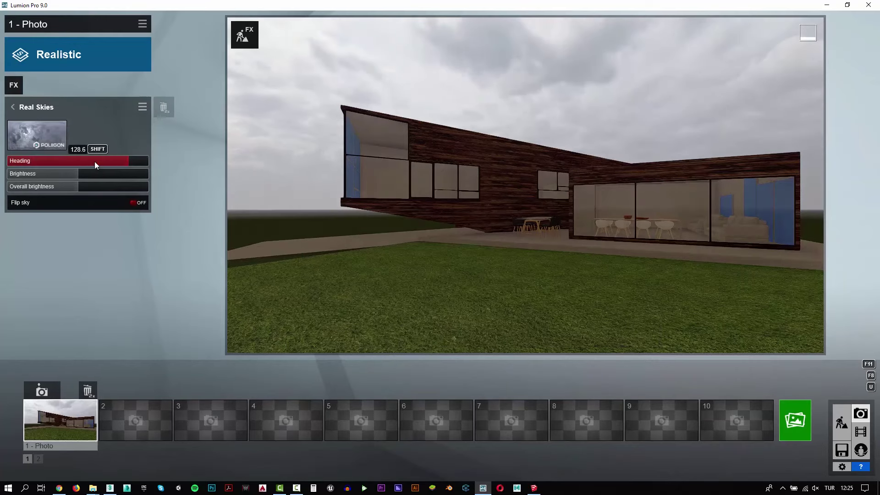
pyautogui.moveTo(12, 166); pyautogui.dragTo(34, 164)
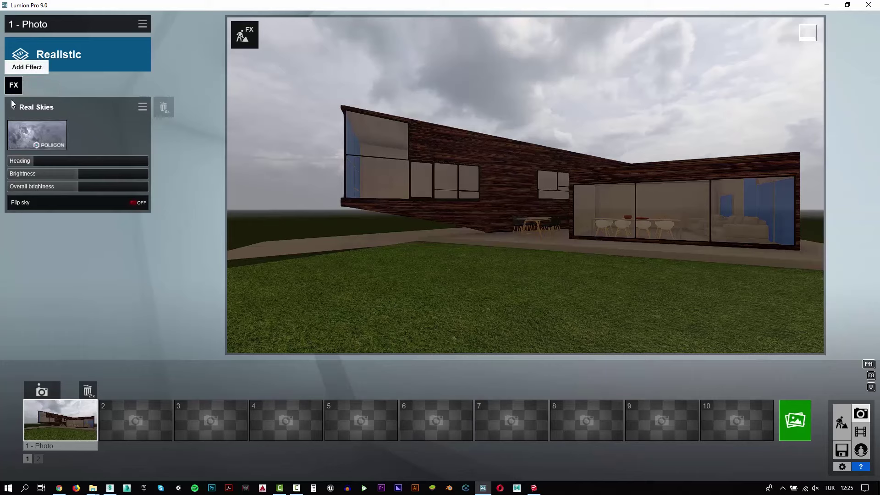
# - Add a Reflection effect with High preview quality
pyautogui.click(14, 85)
pyautogui.click(53, 228)
pyautogui.click(120, 197)
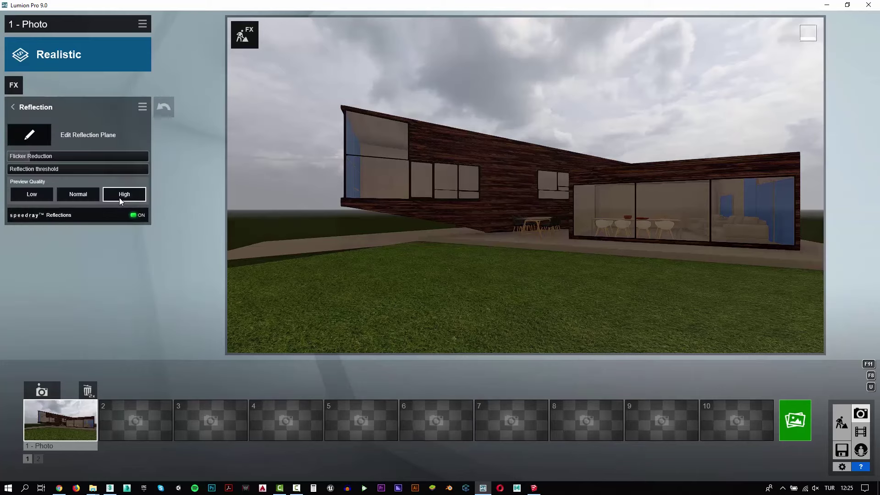
pyautogui.click(39, 134)
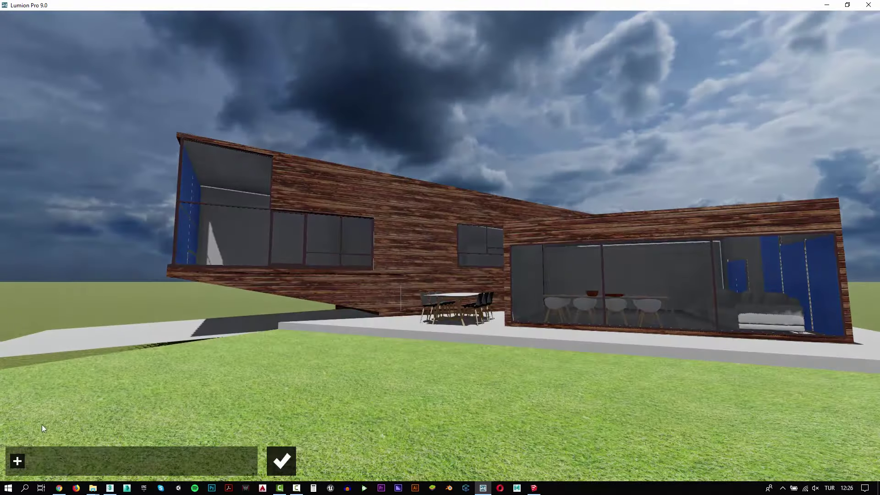
# - Add three reflection planes: left windows, right glass wall and middle window
pyautogui.click(18, 460)
pyautogui.click(252, 227)
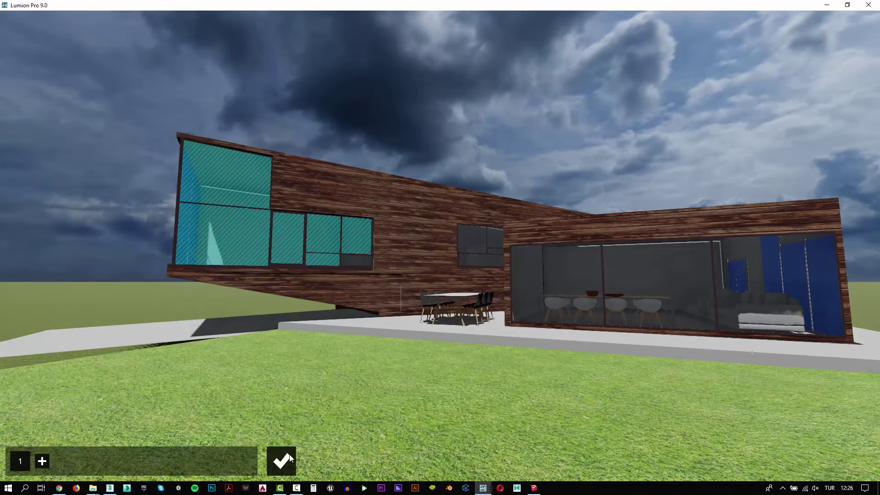
pyautogui.click(42, 461)
pyautogui.click(623, 268)
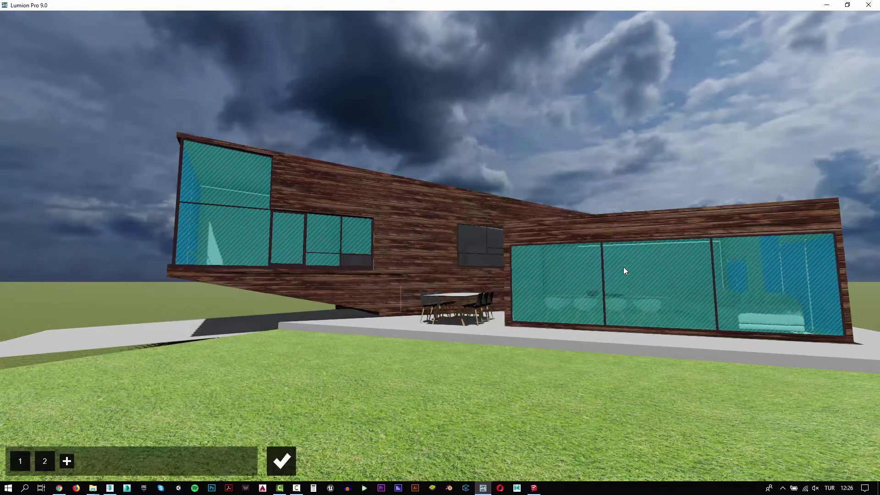
pyautogui.click(69, 460)
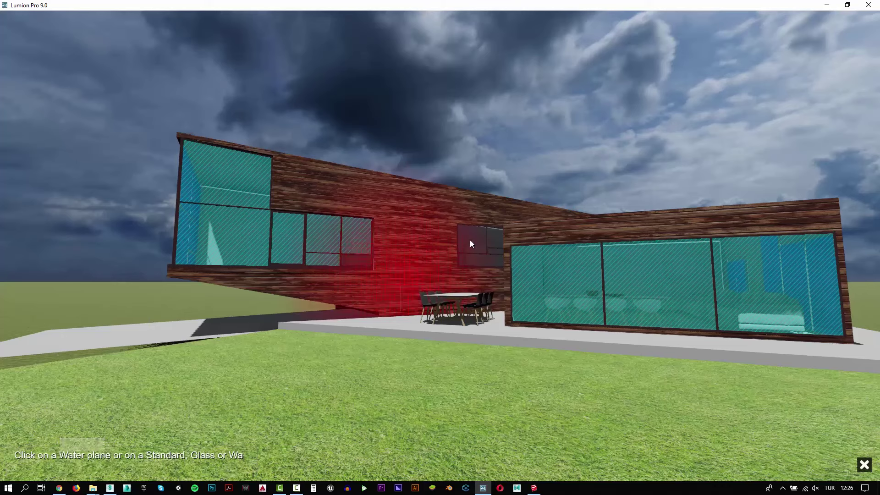
pyautogui.click(484, 242)
pyautogui.click(282, 460)
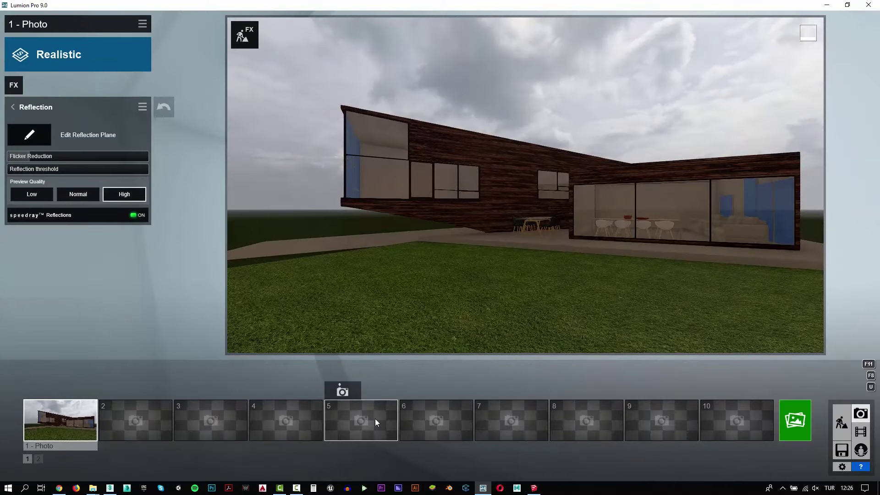
# - Give the lawn the Nature > 3D Grass wild grass material and return to Photo mode
pyautogui.click(842, 423)
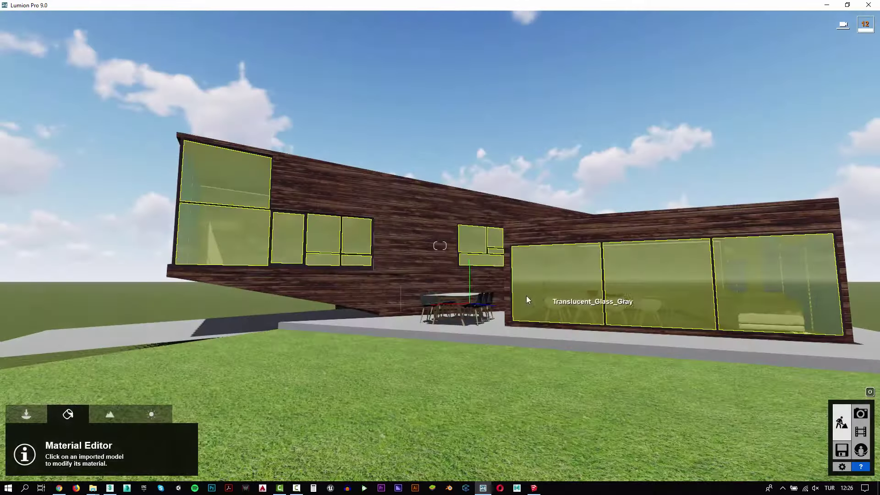
pyautogui.click(330, 274)
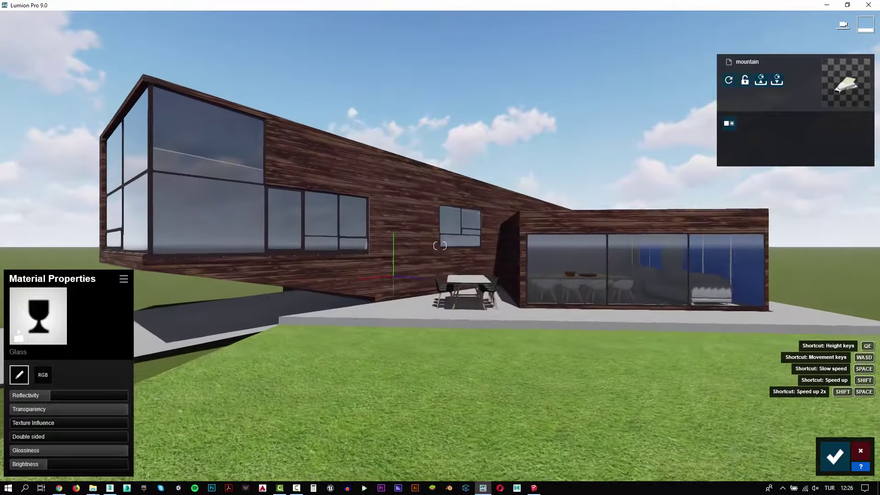
pyautogui.moveTo(439, 245); pyautogui.dragTo(258, 398, button='right')
pyautogui.click(258, 397)
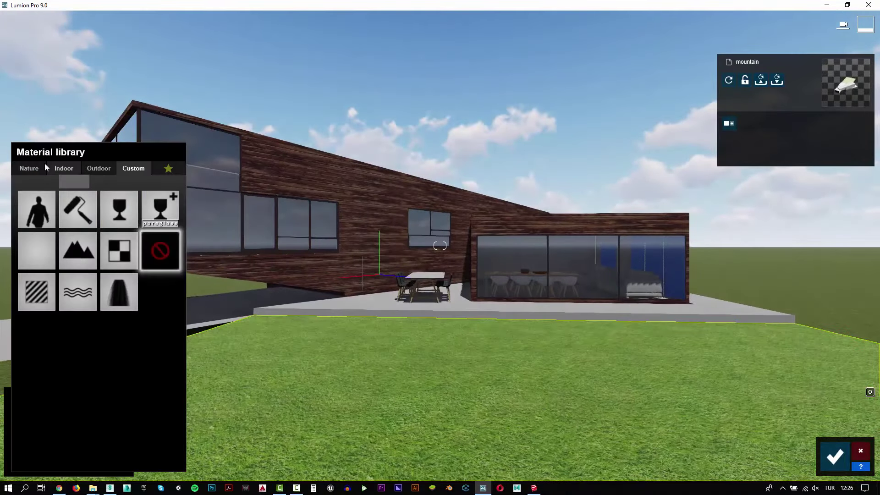
pyautogui.click(35, 171)
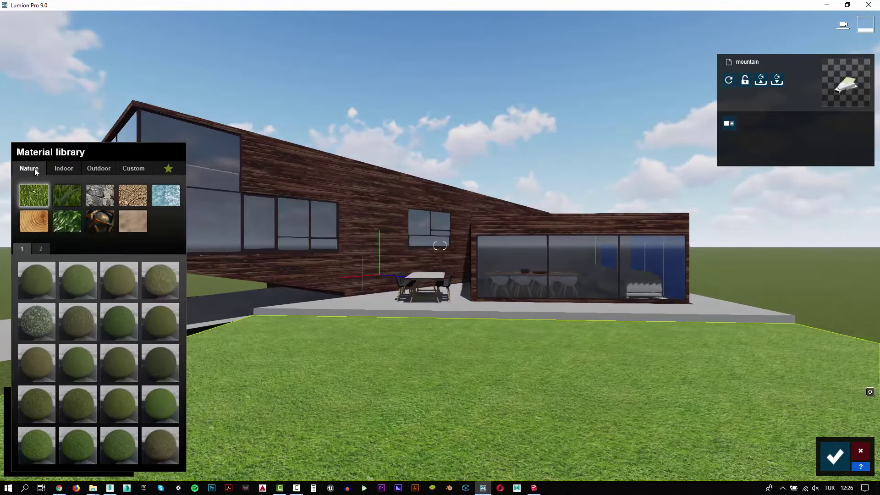
pyautogui.click(61, 189)
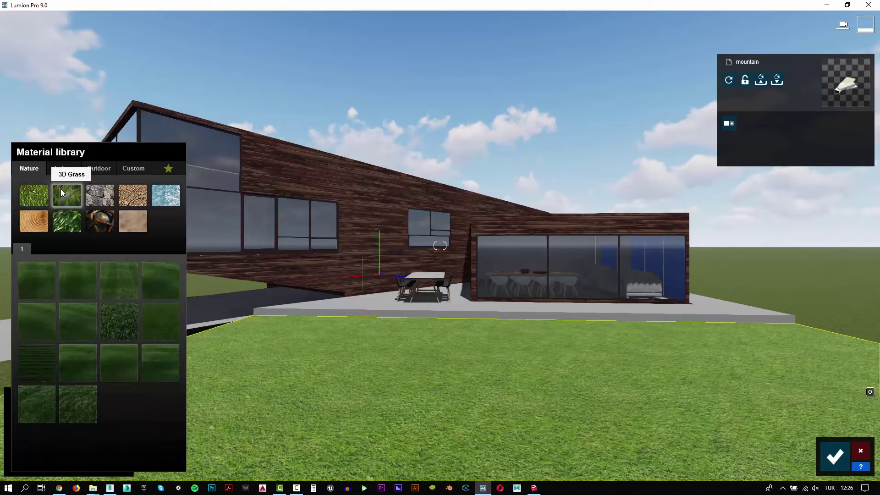
pyautogui.click(84, 406)
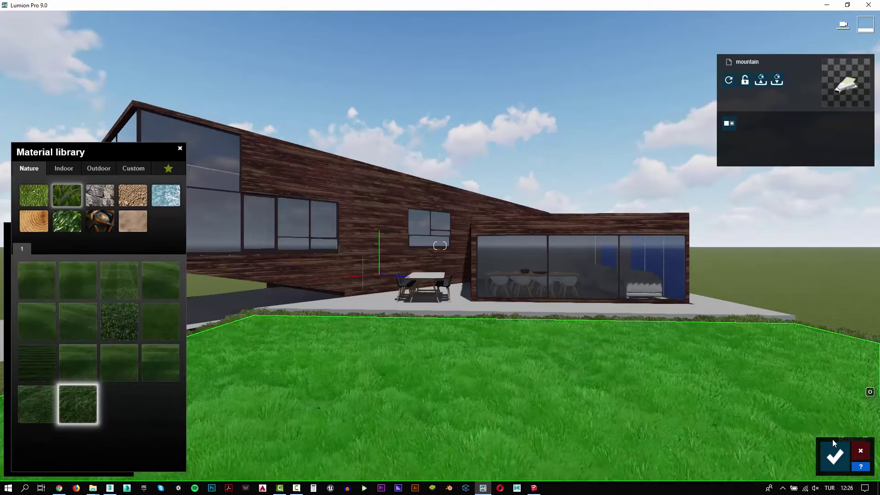
pyautogui.click(835, 456)
pyautogui.click(860, 413)
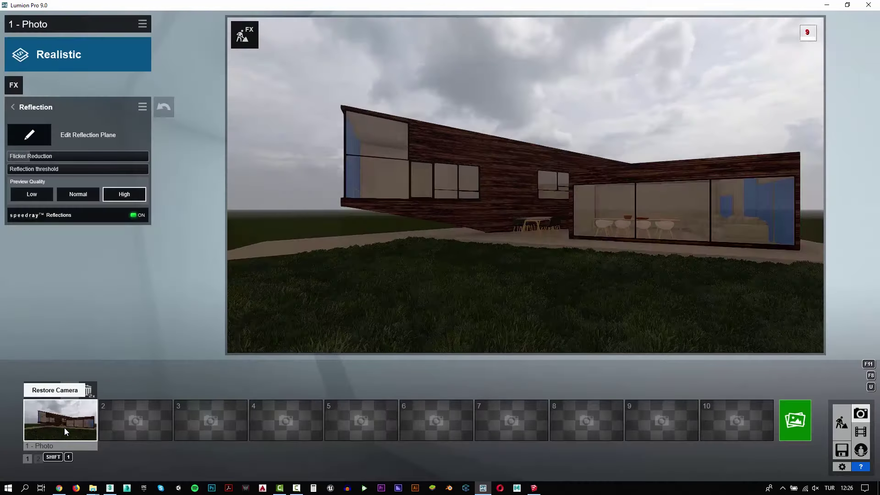
# - Add fourth and fifth reflection planes on the large end glass wall and the grey wing's glass
pyautogui.click(29, 134)
pyautogui.moveTo(158, 356); pyautogui.dragTo(104, 466, button='right')
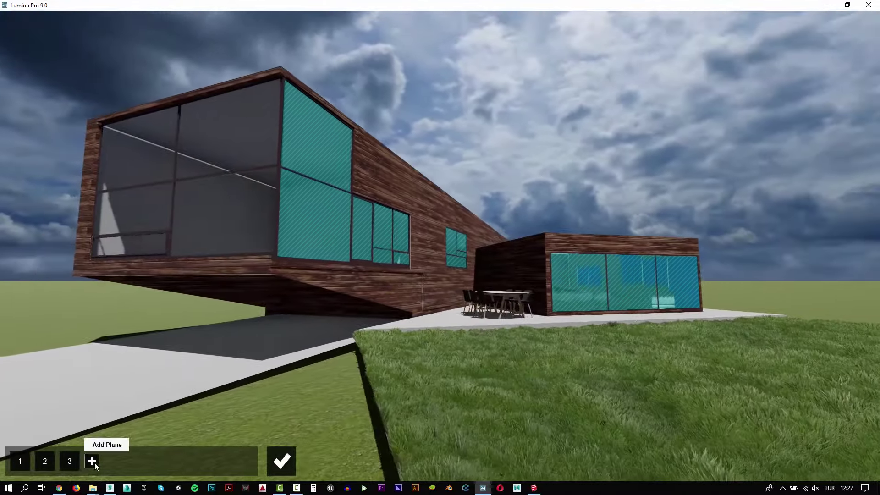
pyautogui.click(95, 462)
pyautogui.click(197, 211)
pyautogui.moveTo(197, 211); pyautogui.dragTo(309, 240, button='right')
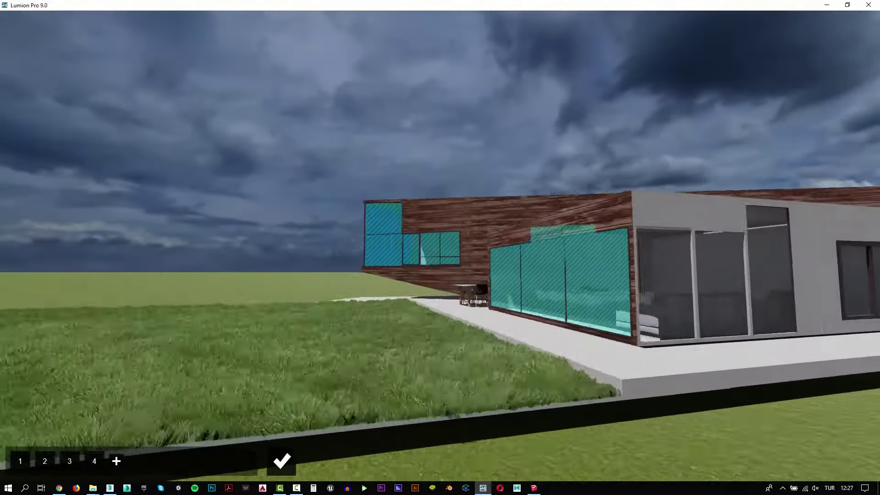
pyautogui.moveTo(518, 275); pyautogui.dragTo(518, 274, button='right')
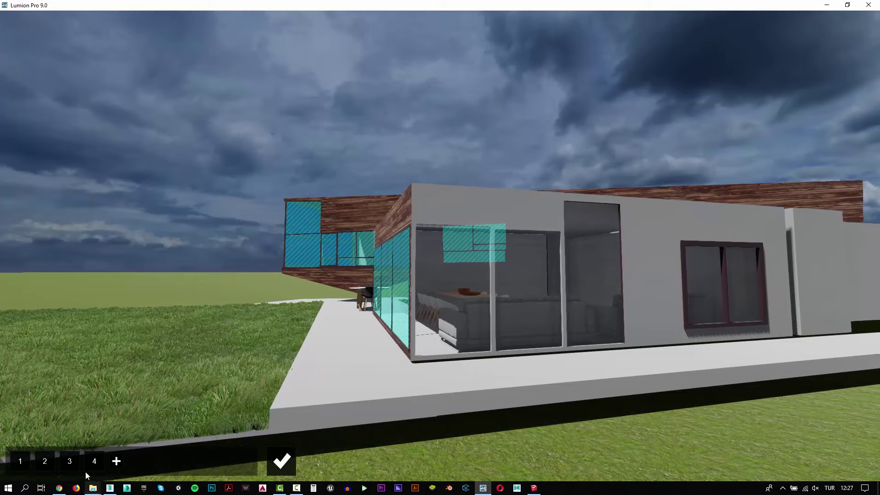
pyautogui.click(113, 464)
pyautogui.click(529, 290)
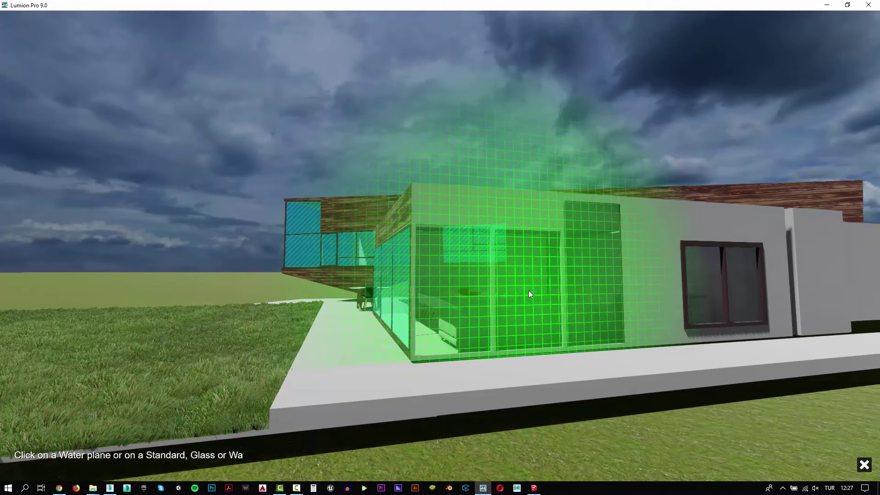
pyautogui.click(279, 465)
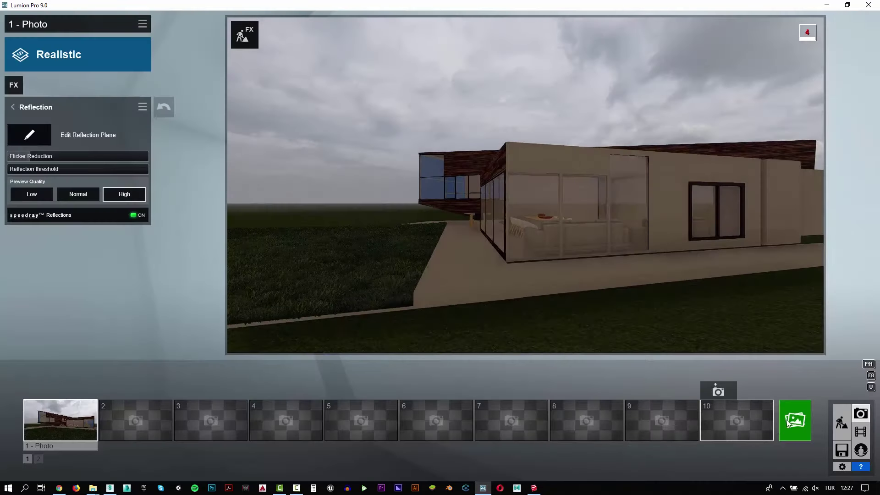
# - Render Photo 1 at Desktop 1920x1080 as a JPG, then return to Build mode
pyautogui.click(61, 422)
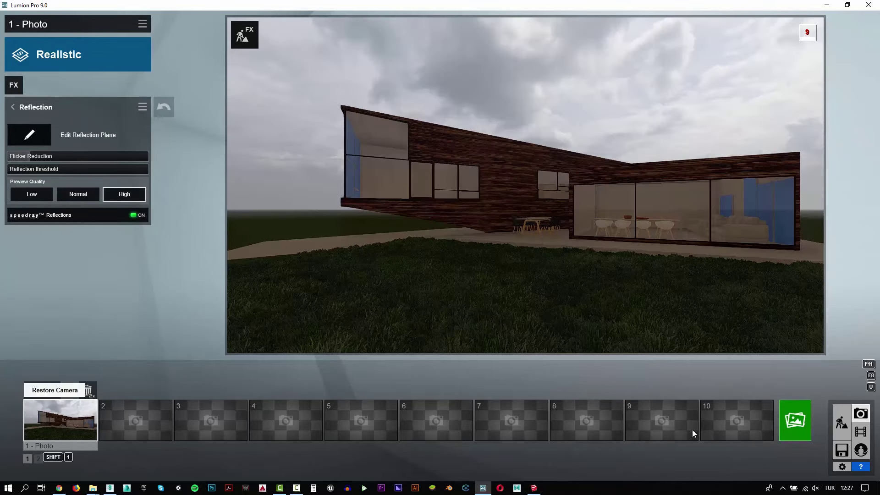
pyautogui.click(794, 419)
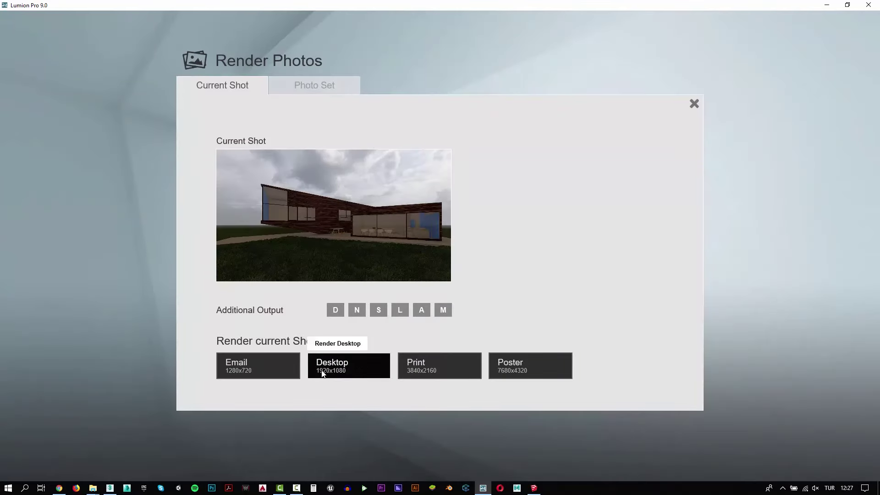
pyautogui.click(323, 374)
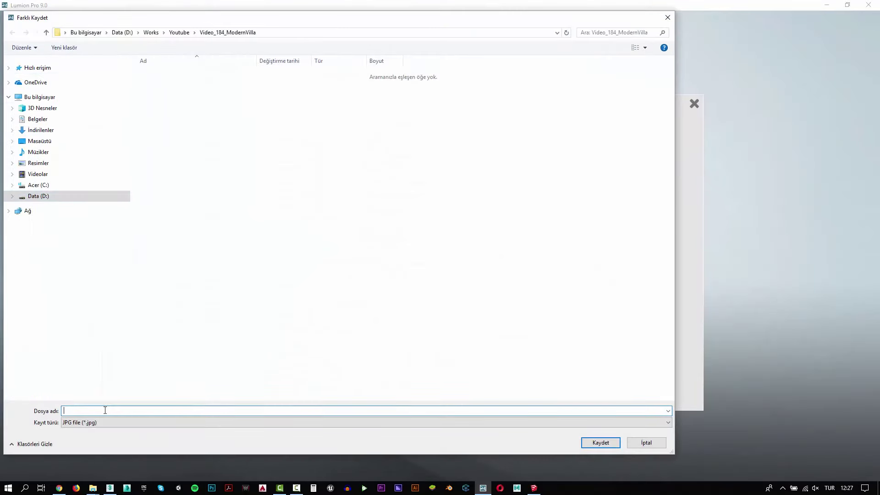
pyautogui.write('1')
pyautogui.press('Return')
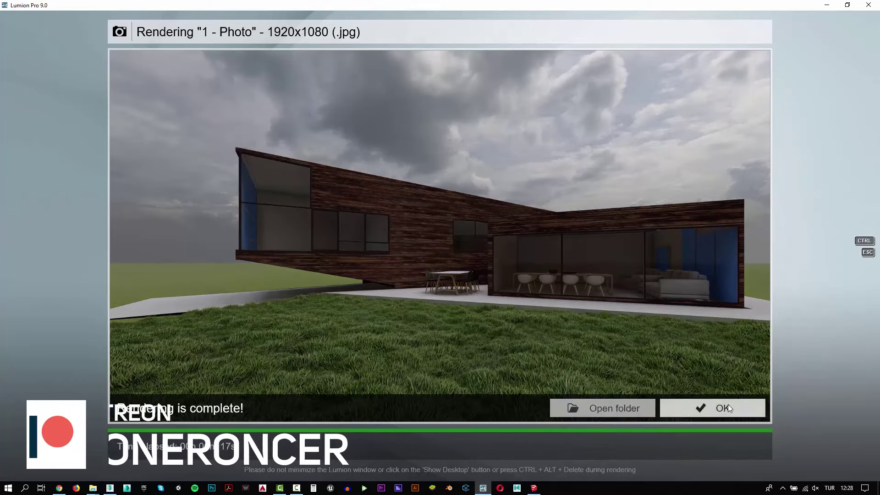
pyautogui.click(727, 404)
pyautogui.click(843, 426)
# - Fly into the living room, try making the window glass invisible, then cancel it
pyautogui.press('w')
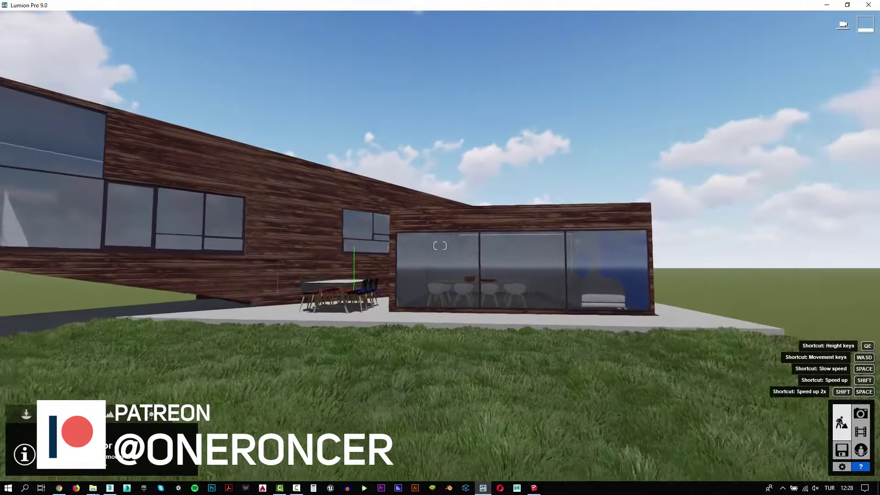
pyautogui.press('w')
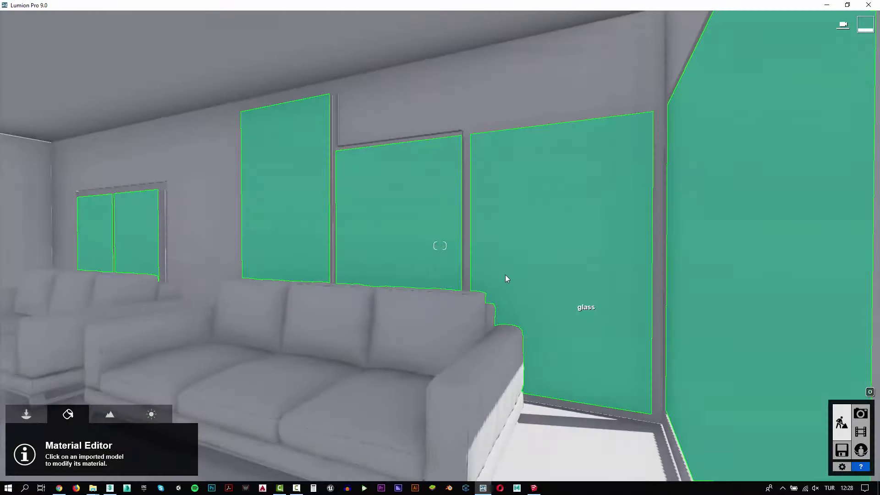
pyautogui.click(446, 265)
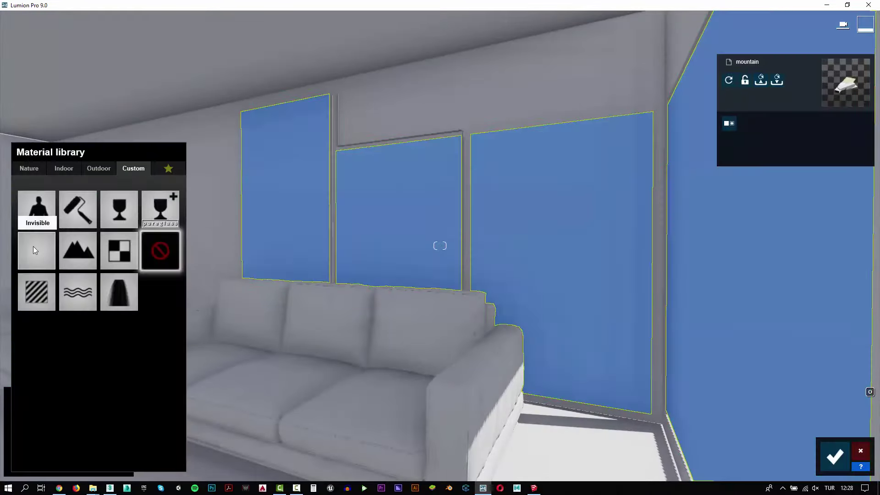
pyautogui.click(33, 246)
pyautogui.press('w')
pyautogui.press('s')
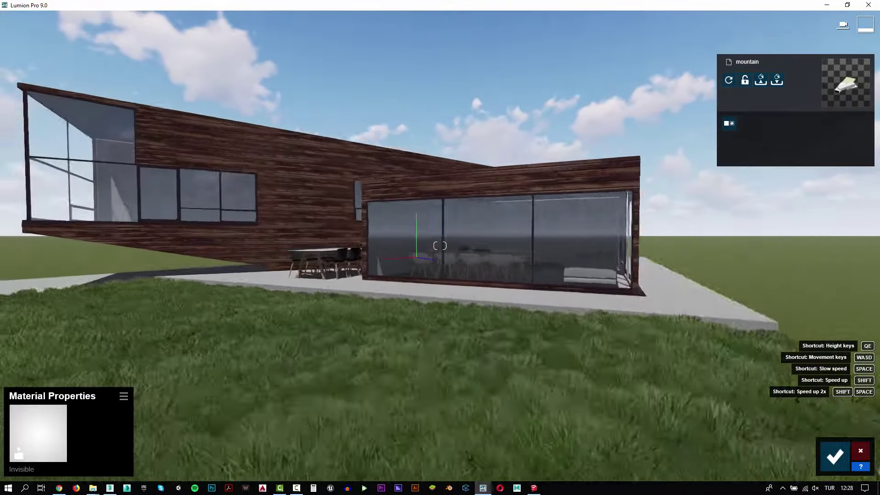
pyautogui.press('w')
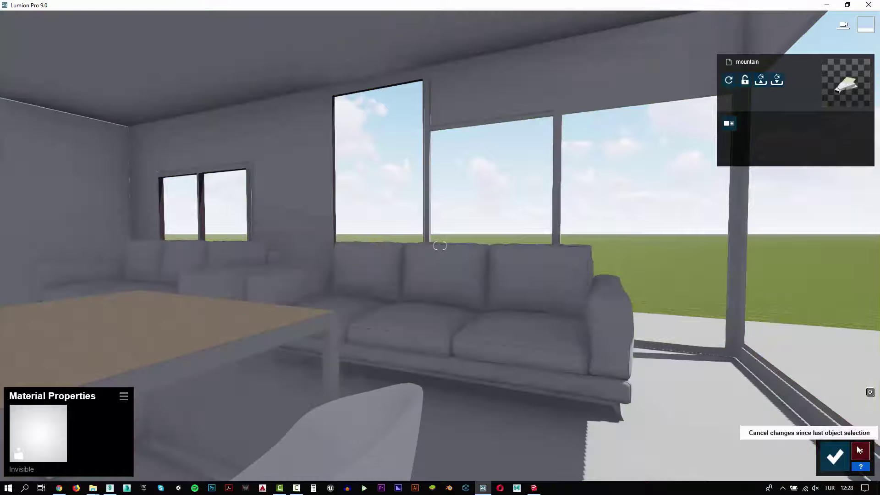
pyautogui.click(860, 450)
# - Apply the Glass material to the windows, confirm it and go back to Photo mode
pyautogui.click(499, 202)
pyautogui.click(122, 210)
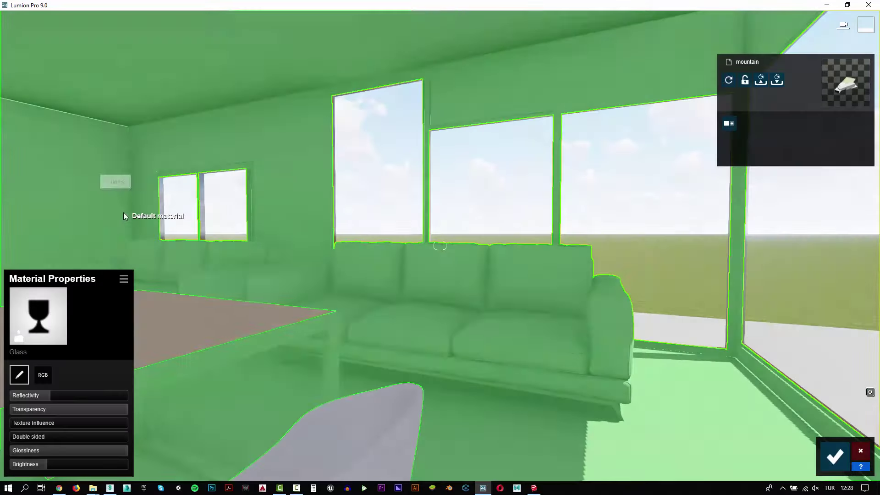
pyautogui.press('s')
pyautogui.press('w')
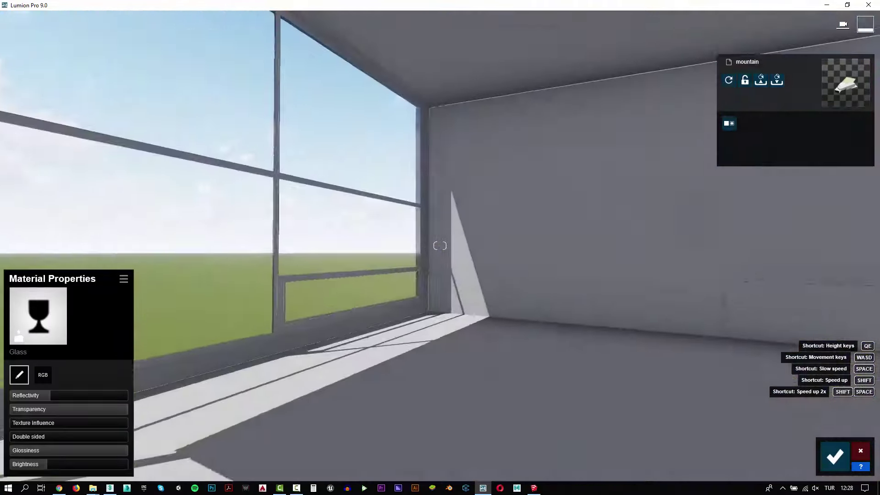
pyautogui.press('s')
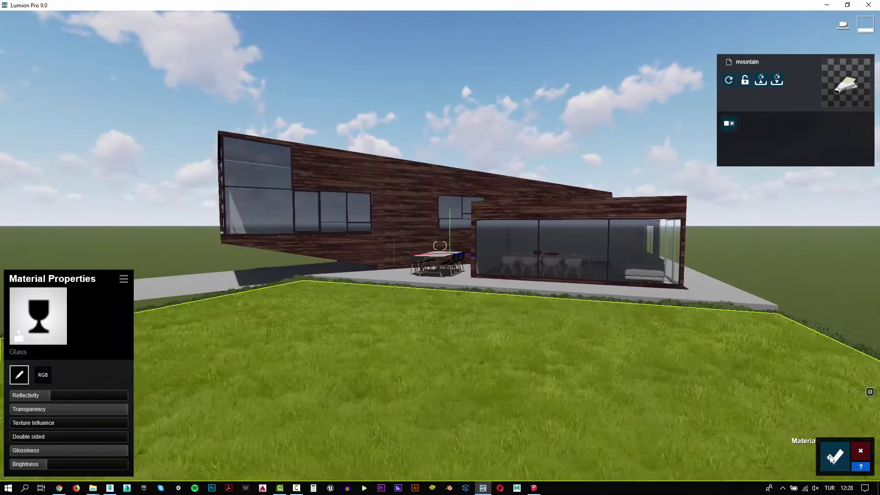
pyautogui.click(832, 457)
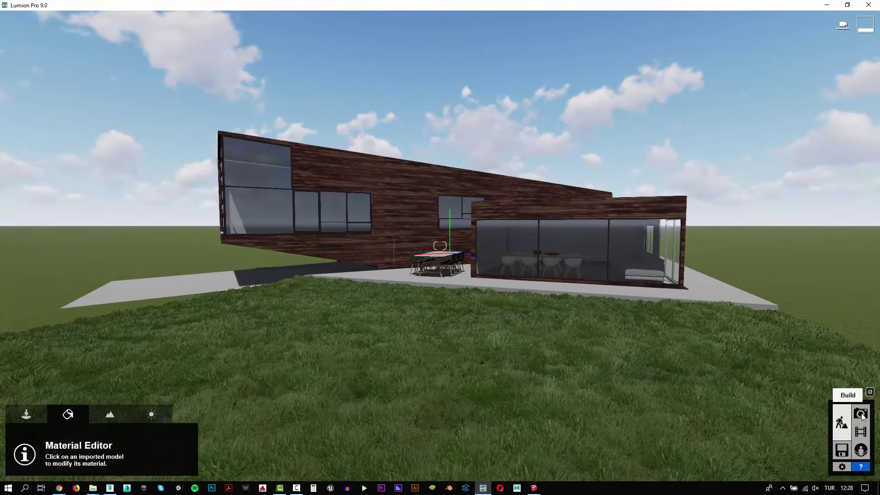
pyautogui.click(861, 414)
# - Give Photo 1 the first Sunset Real Skies sky, rotated to heading -45.6
pyautogui.click(68, 428)
pyautogui.click(21, 109)
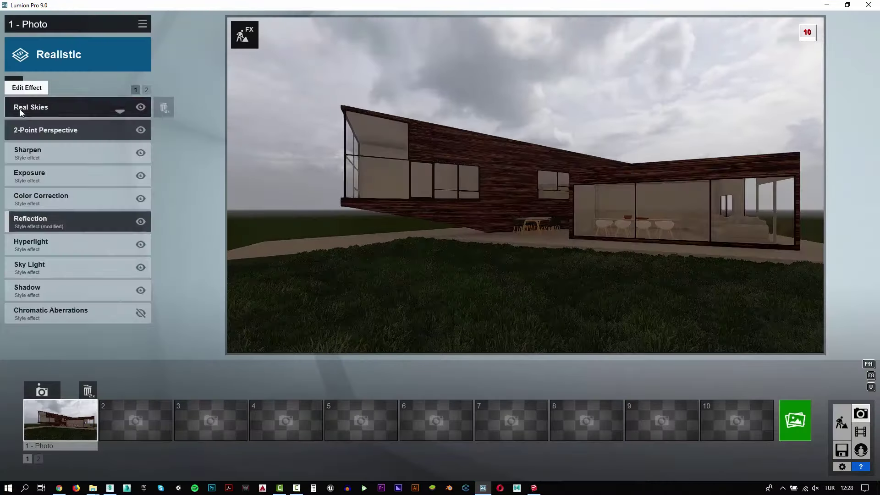
pyautogui.click(50, 107)
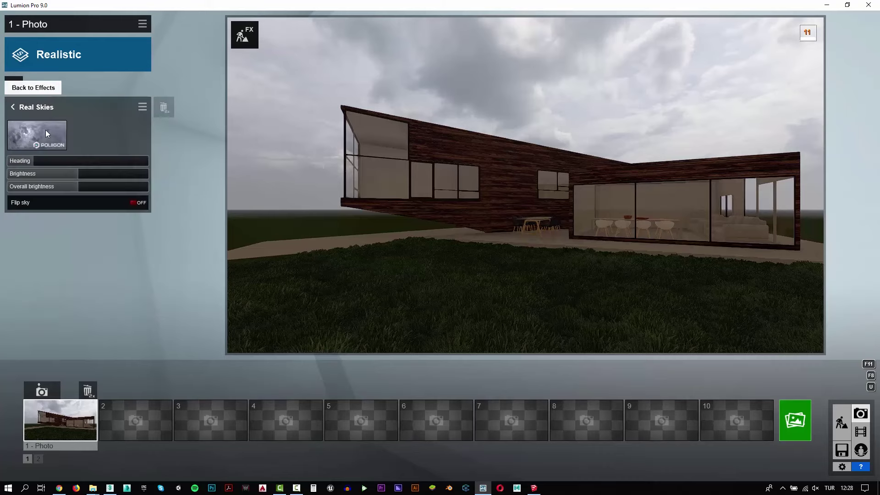
pyautogui.click(46, 130)
pyautogui.click(510, 105)
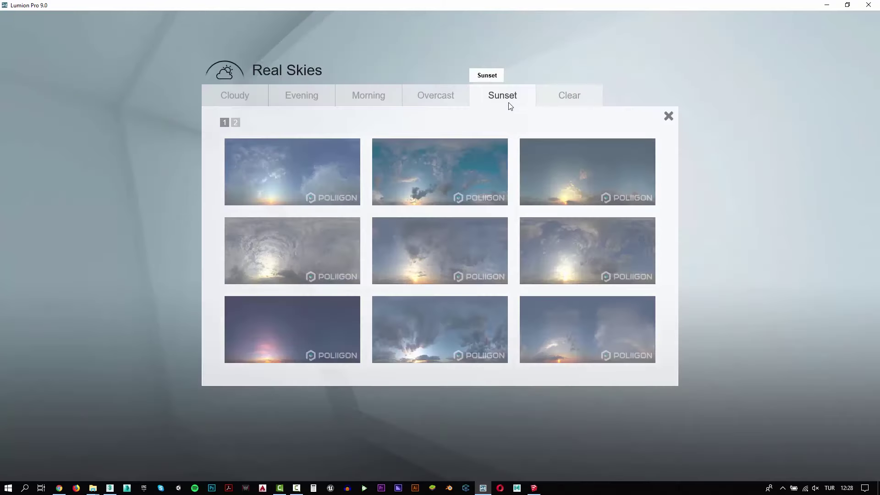
pyautogui.click(287, 187)
pyautogui.moveTo(37, 163)
pyautogui.mouseDown()
pyautogui.moveTo(73, 162)
pyautogui.moveTo(40, 164)
pyautogui.moveTo(54, 166)
pyautogui.mouseUp()
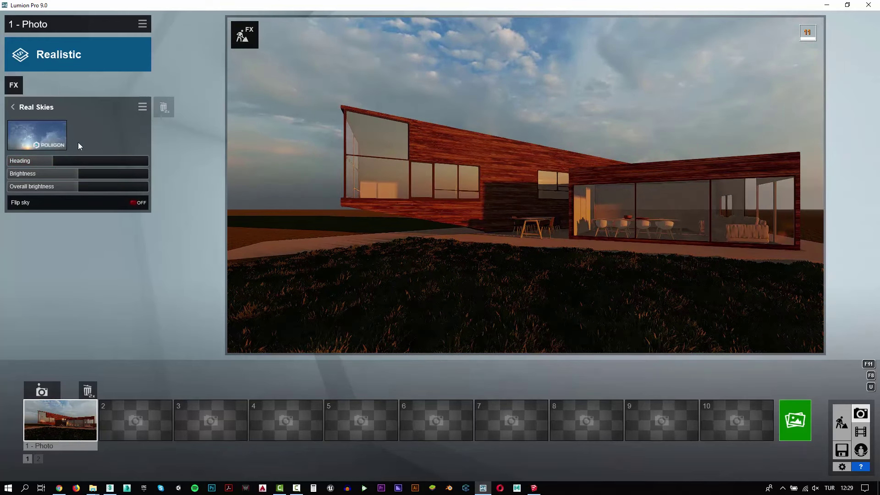
# - Render Photo 1 as a 1920x1080 Desktop-size JPG and close the finished render
pyautogui.click(792, 433)
pyautogui.click(354, 365)
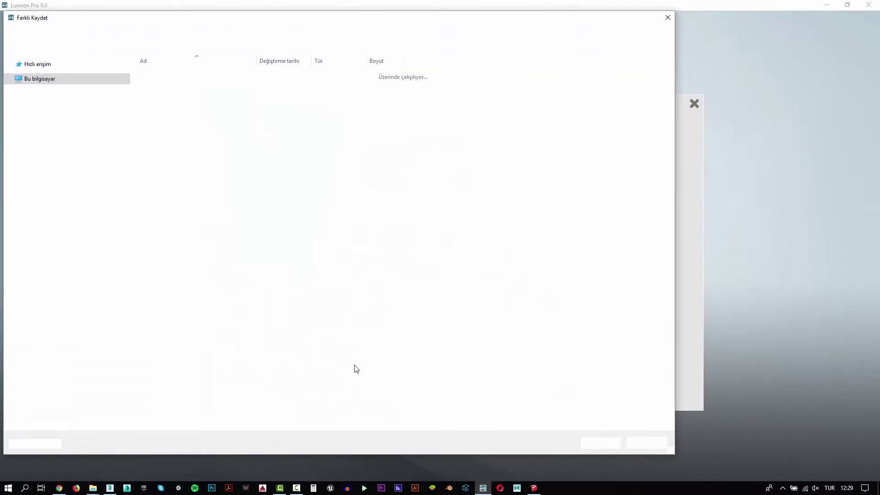
pyautogui.press('Return')
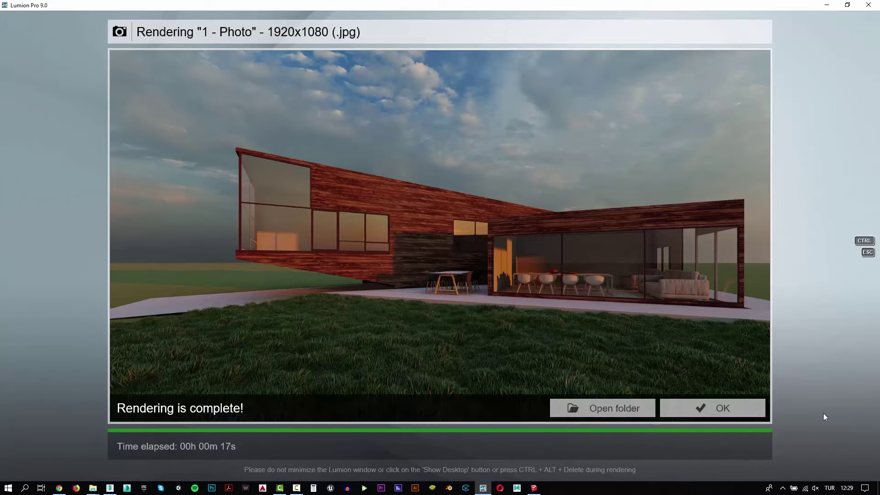
pyautogui.click(753, 409)
# - Back in Build mode, apply a Standard material from the Custom library to the wood house wall
pyautogui.click(840, 429)
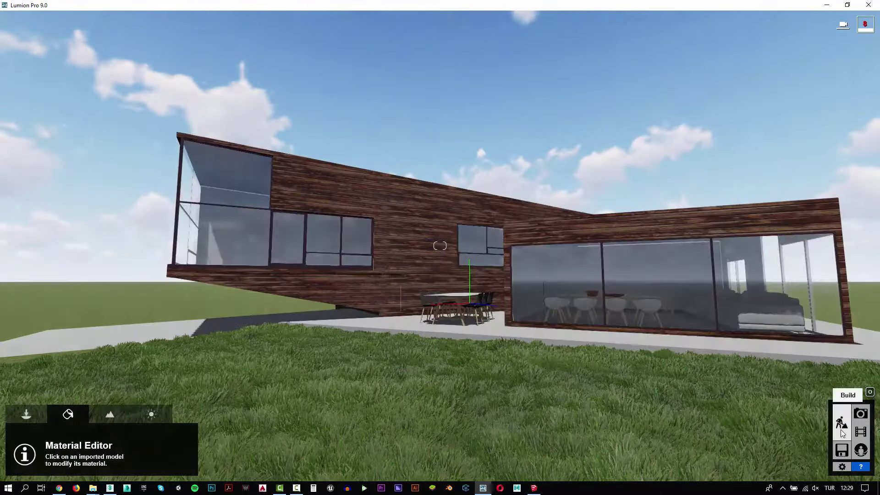
pyautogui.scroll(-10, 427, 131)
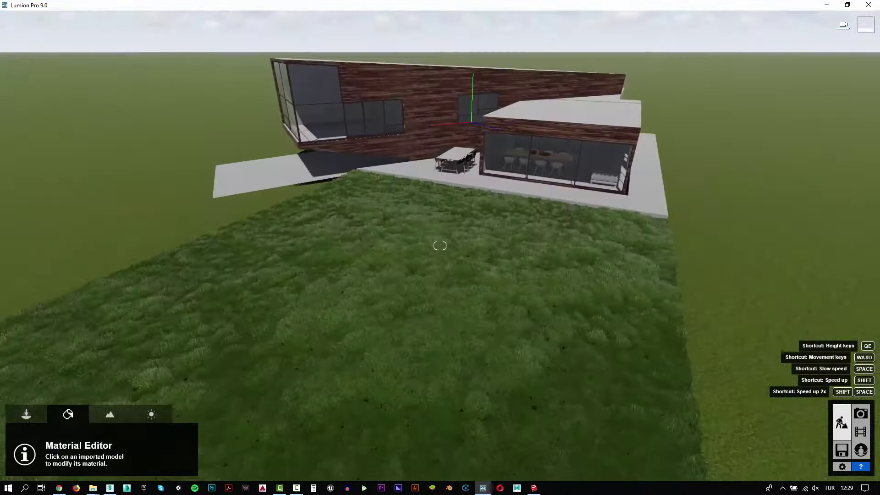
pyautogui.click(427, 131)
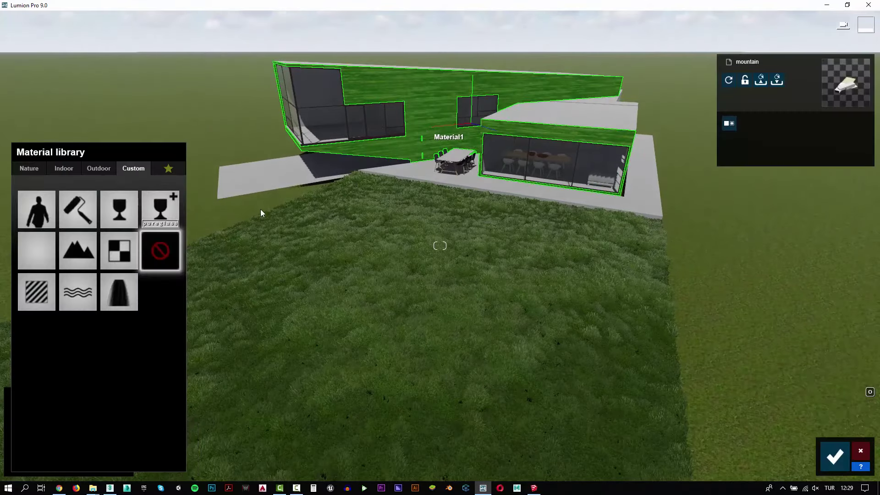
pyautogui.click(37, 288)
pyautogui.click(155, 260)
pyautogui.scroll(10, 315, 216)
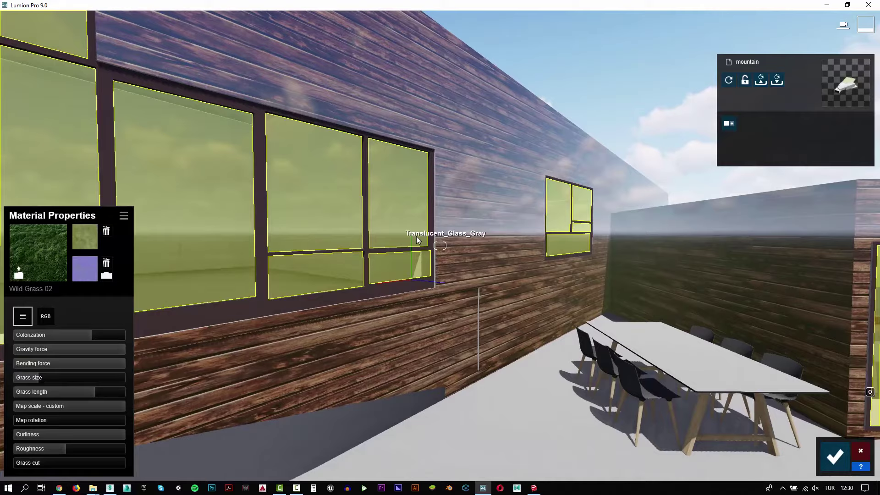
pyautogui.click(412, 242)
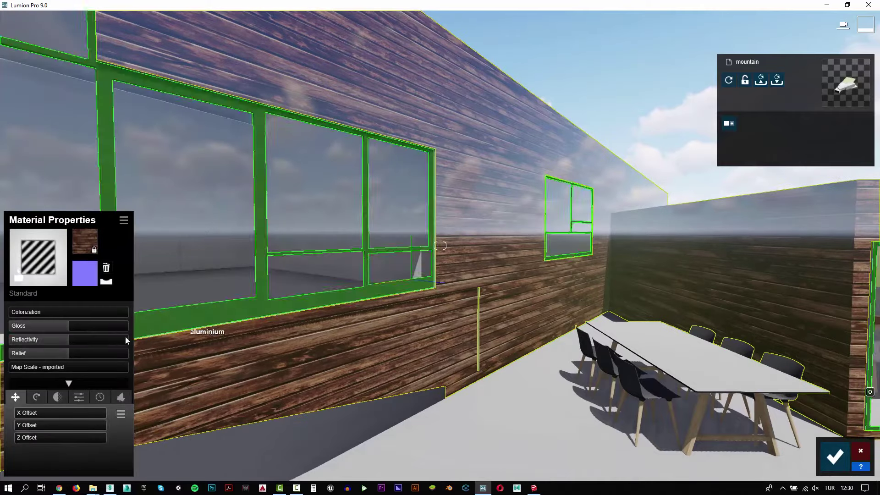
# - Lower the wall material's reflectivity, set Relief to 1.5 and add light weathering
pyautogui.click(45, 341)
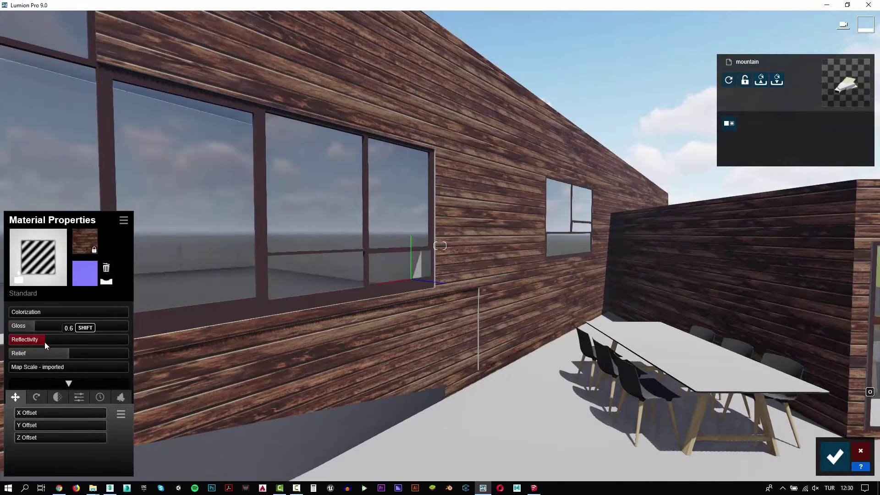
pyautogui.click(97, 353)
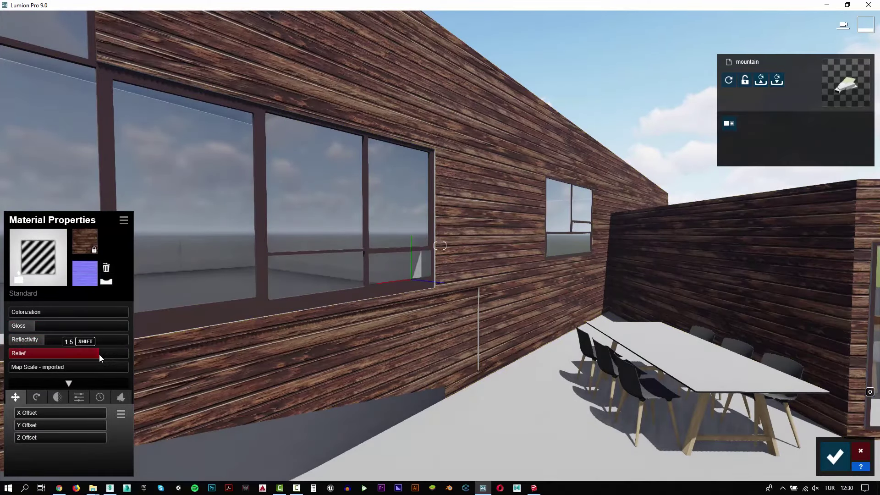
pyautogui.click(96, 397)
pyautogui.click(41, 396)
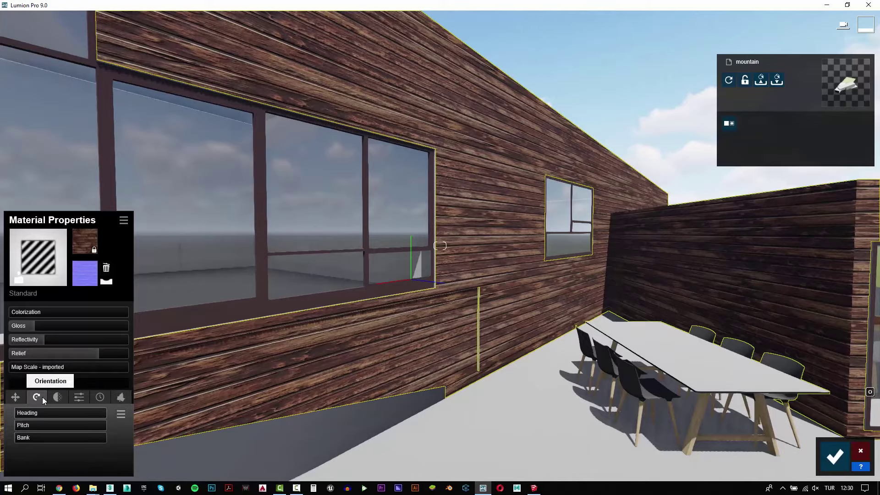
pyautogui.click(100, 397)
pyautogui.click(34, 412)
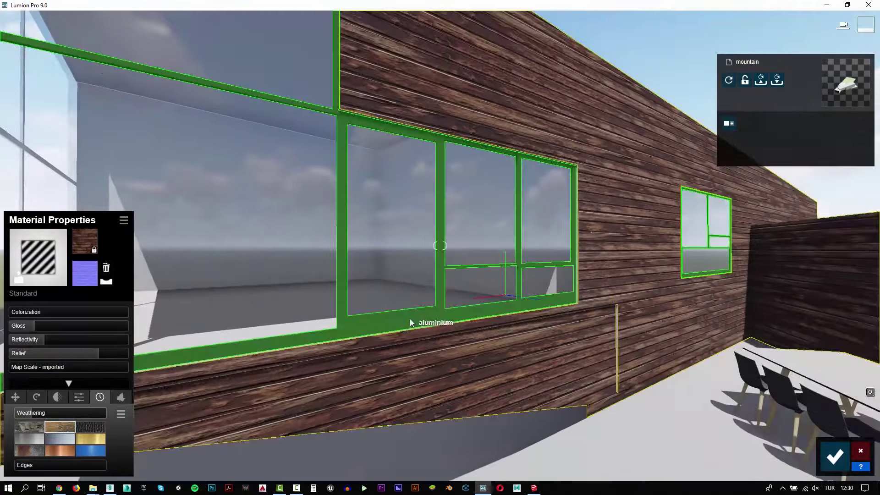
# - Give the aluminium window frames a dark Poliigon metal from Outdoor > Metal
pyautogui.click(409, 322)
pyautogui.click(95, 168)
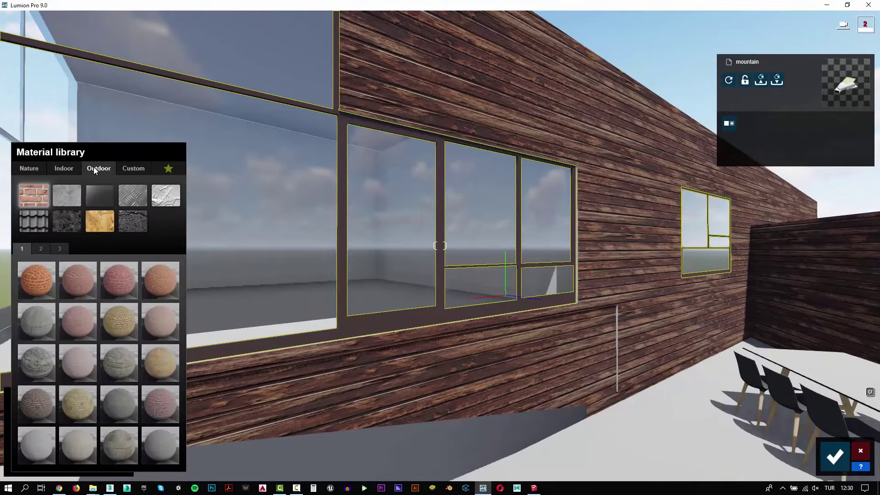
pyautogui.click(125, 201)
pyautogui.click(40, 248)
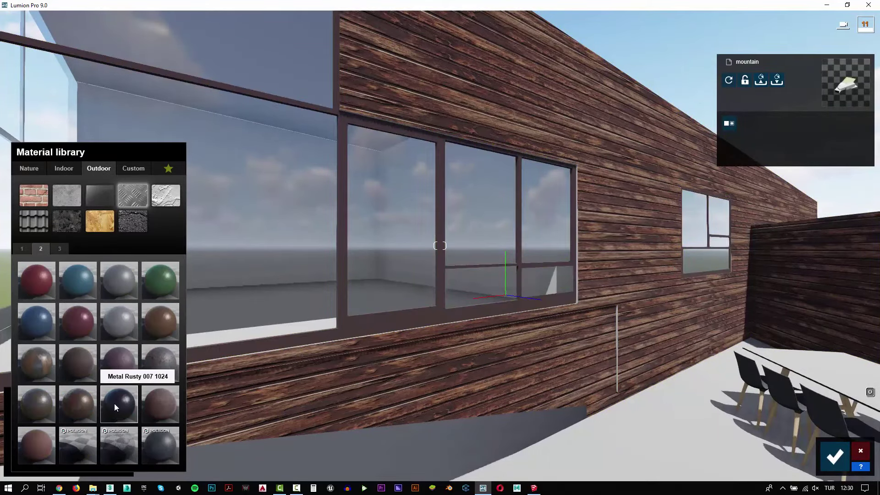
pyautogui.click(114, 403)
pyautogui.click(60, 248)
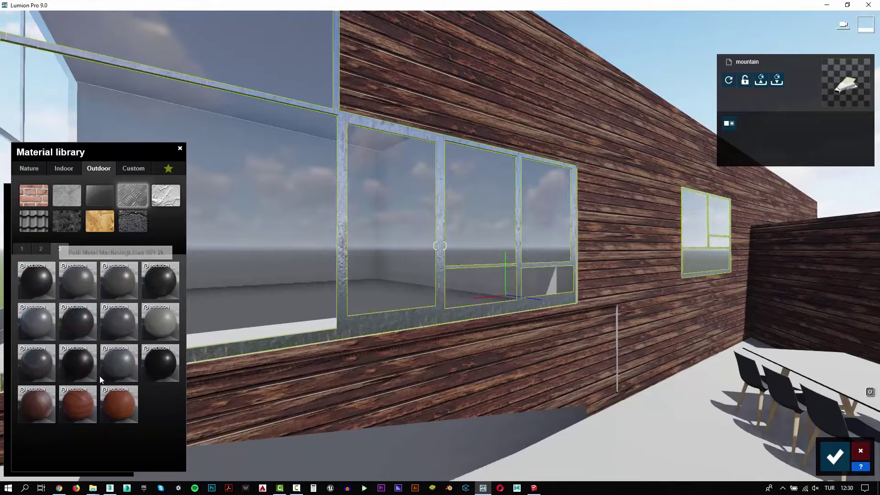
pyautogui.click(82, 360)
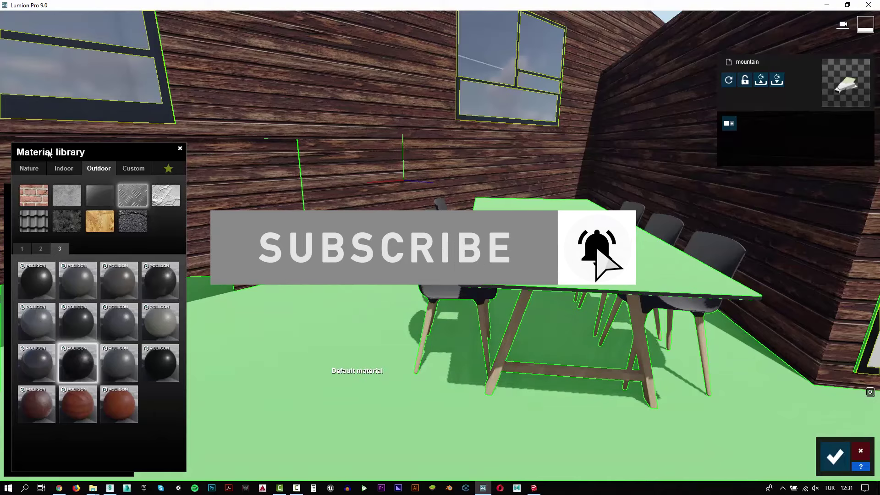
# - Pave the terrace floor with a grey CityStreet Sidewalk tile from the Outdoor library
pyautogui.click(323, 362)
pyautogui.click(92, 169)
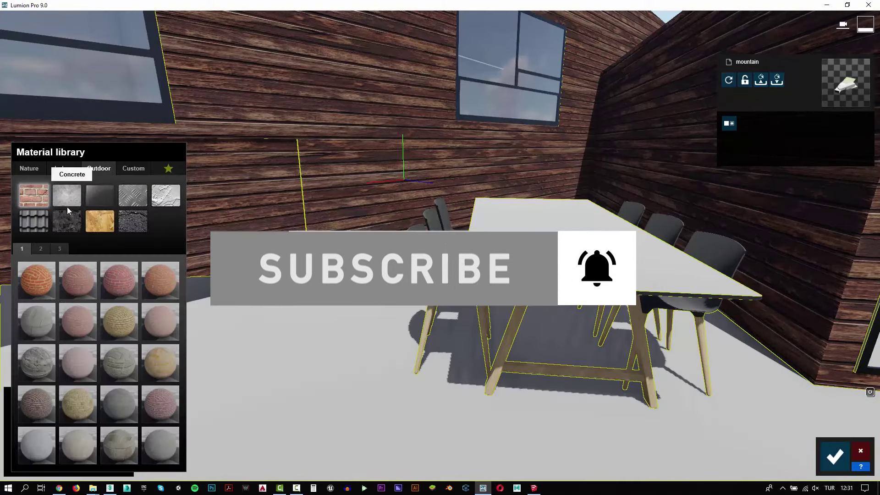
pyautogui.click(73, 222)
pyautogui.click(81, 358)
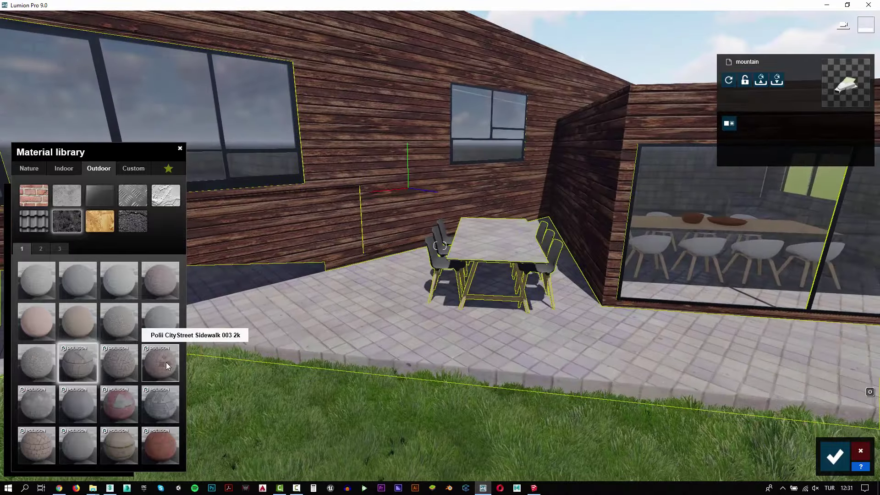
pyautogui.click(166, 362)
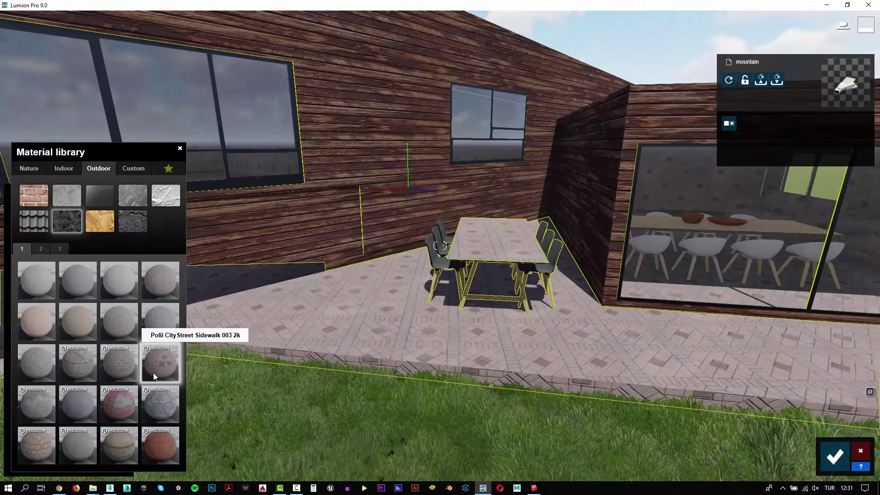
pyautogui.click(127, 400)
pyautogui.click(76, 444)
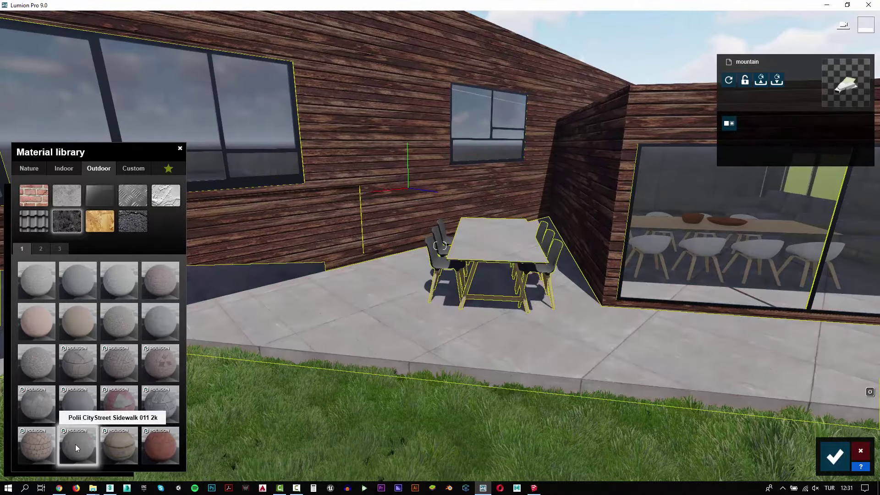
# - Give the chairs a black Standard material with lower reflectivity and gloss
pyautogui.click(357, 282)
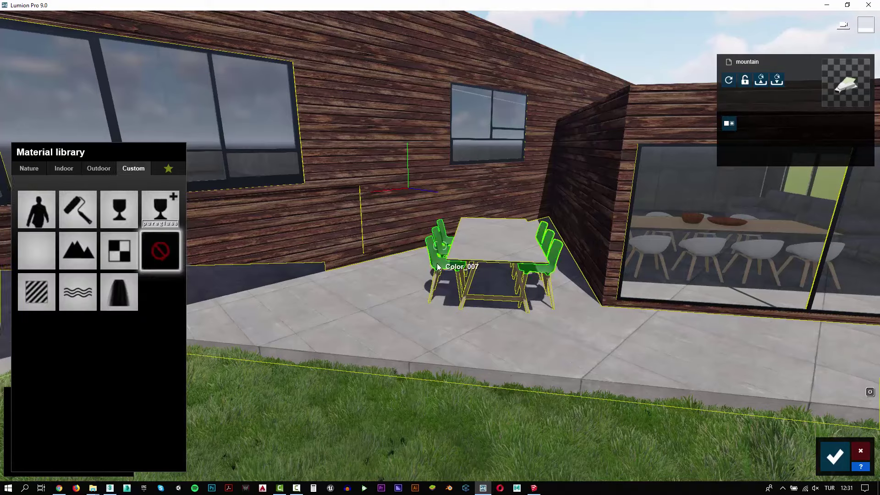
pyautogui.click(39, 250)
pyautogui.press('w')
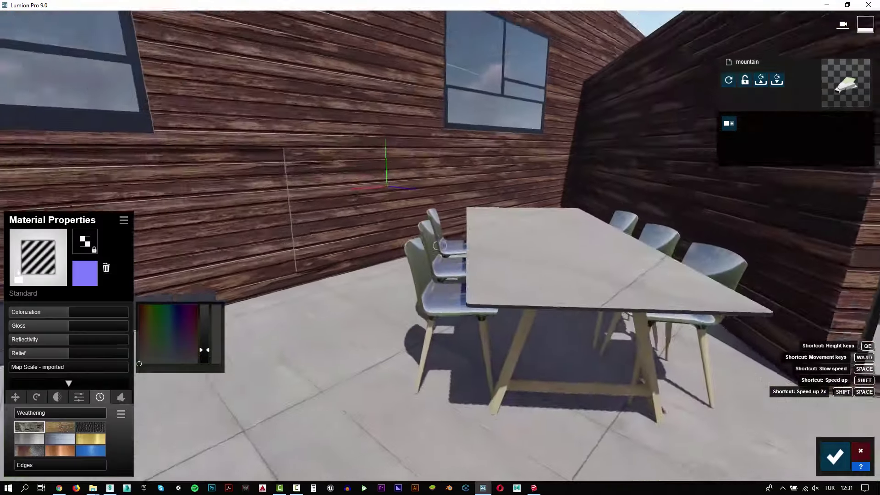
pyautogui.moveTo(41, 340); pyautogui.dragTo(34, 340)
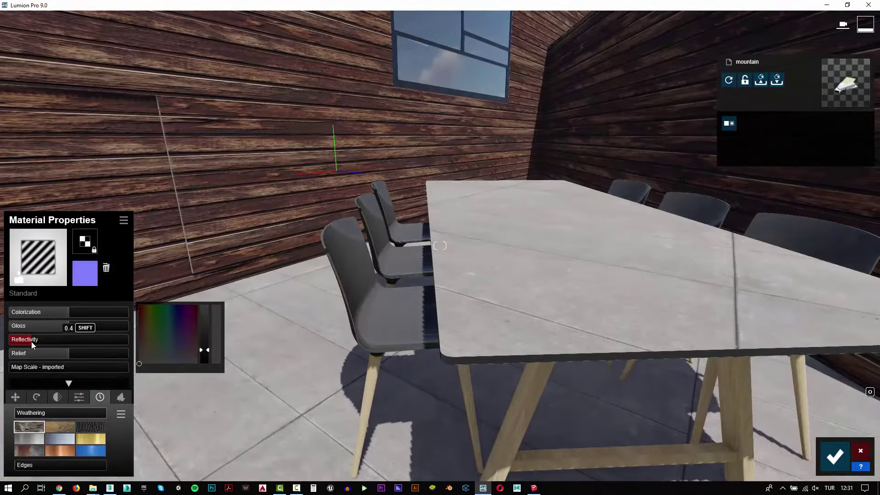
pyautogui.click(52, 325)
pyautogui.moveTo(64, 311); pyautogui.dragTo(123, 304)
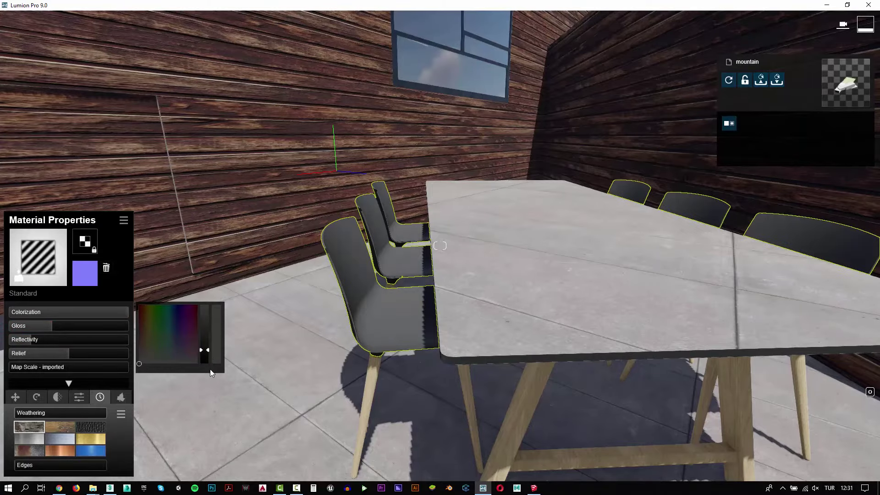
pyautogui.moveTo(210, 370); pyautogui.dragTo(211, 372)
# - Fly around the villa to inspect the new materials, then save the material changes
pyautogui.press('s')
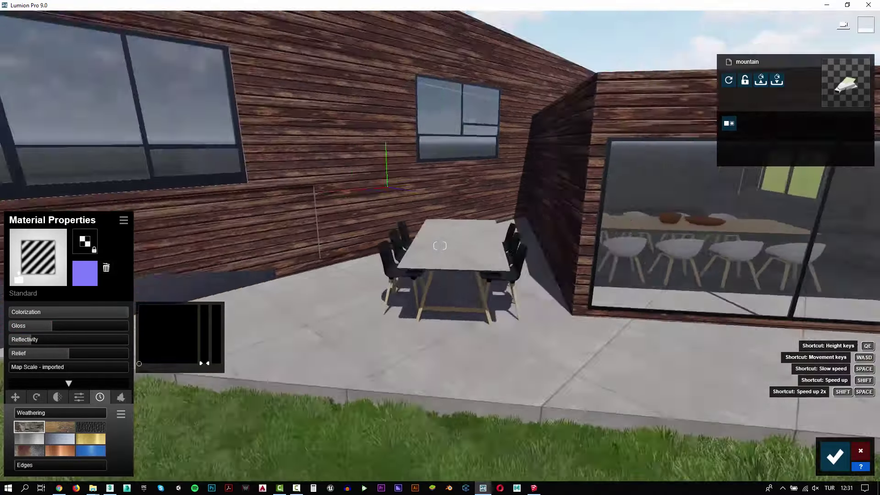
pyautogui.press('s')
pyautogui.press('w')
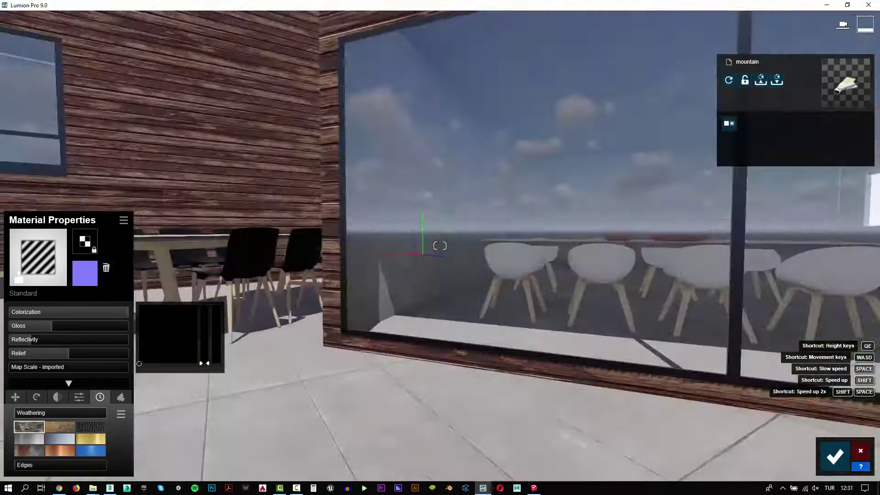
pyautogui.press('s')
pyautogui.press('w')
pyautogui.press('w')
pyautogui.press('s')
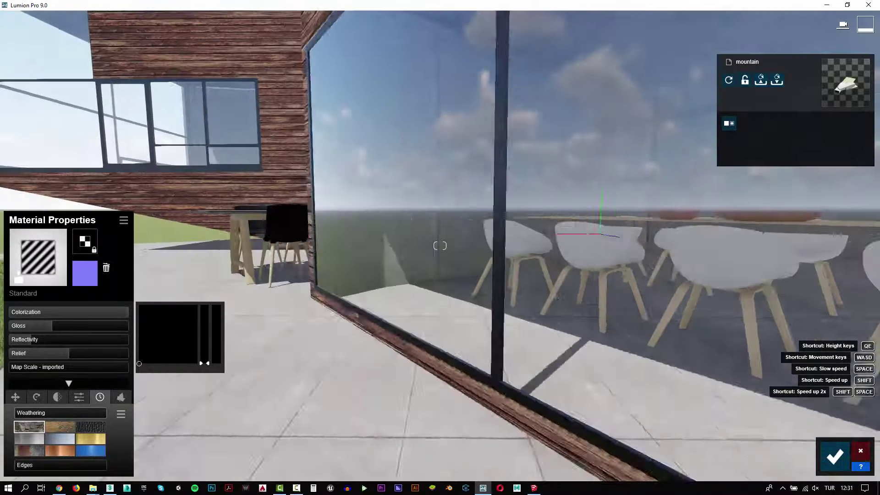
pyautogui.press('s')
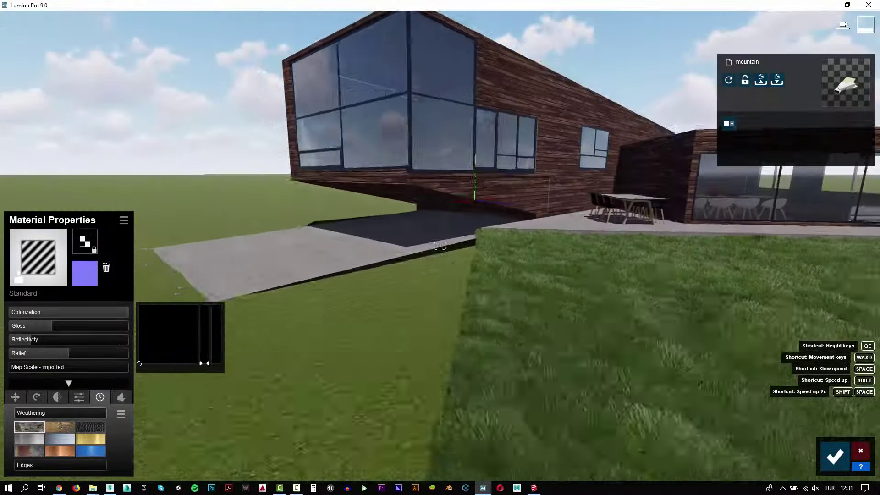
pyautogui.press('s')
pyautogui.press('e')
pyautogui.press('w')
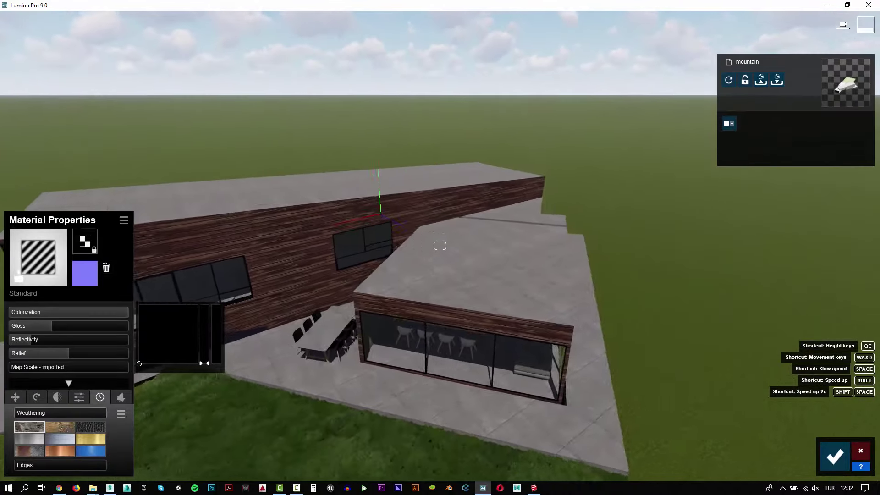
pyautogui.moveTo(440, 246); pyautogui.dragTo(431, 284, button='right')
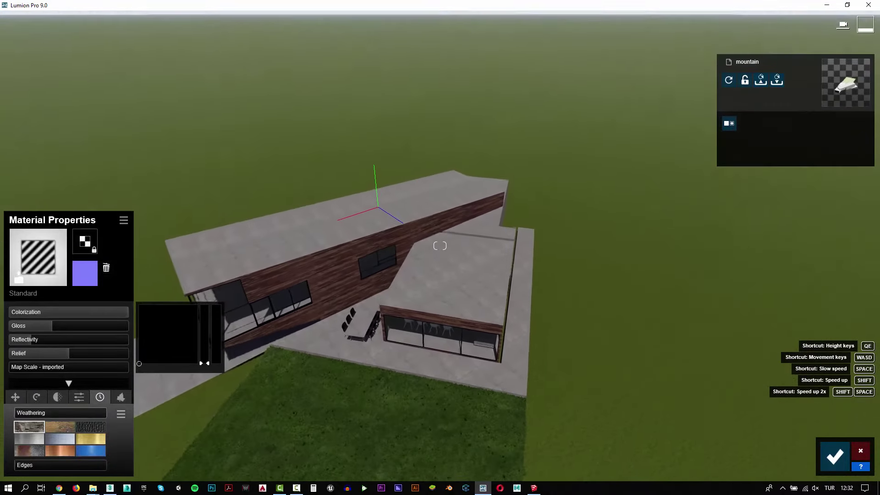
pyautogui.press('s')
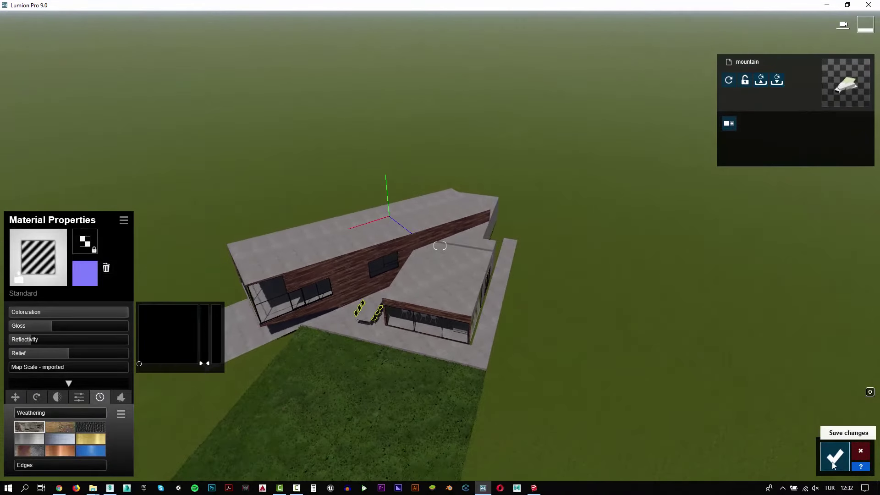
pyautogui.click(833, 465)
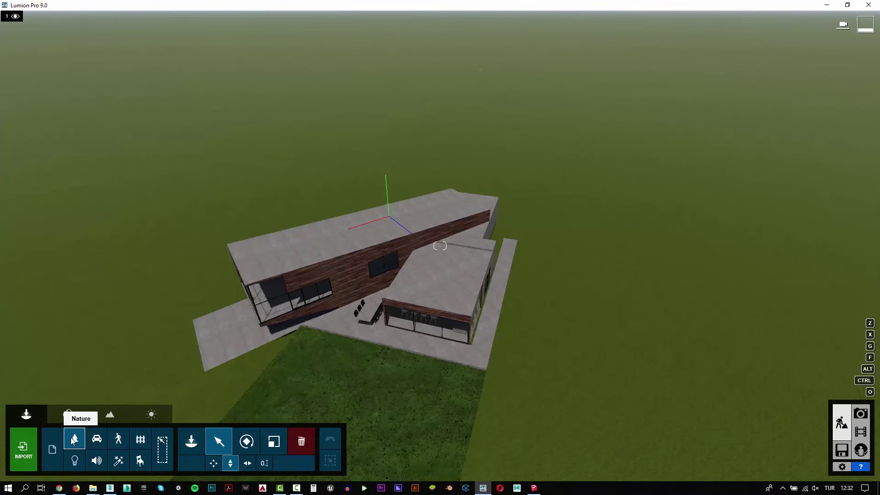
# - Mass-place a randomized tree line of 92 trees around the villa
pyautogui.click(188, 453)
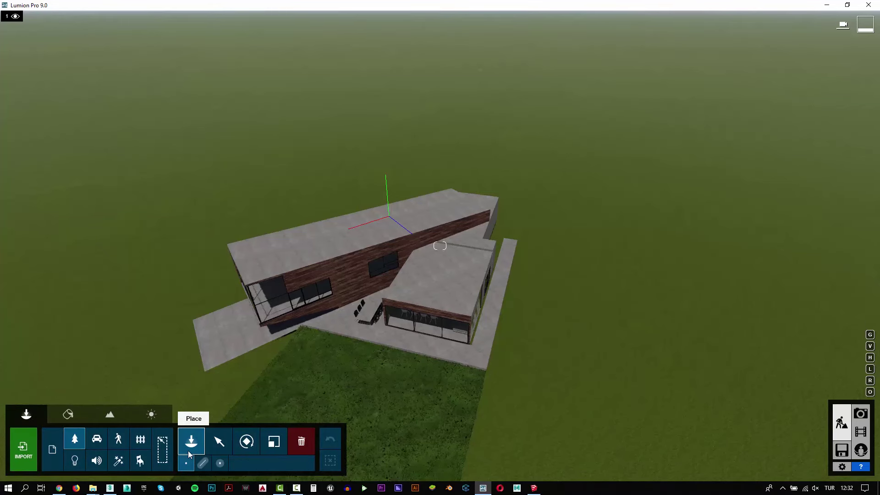
pyautogui.click(203, 464)
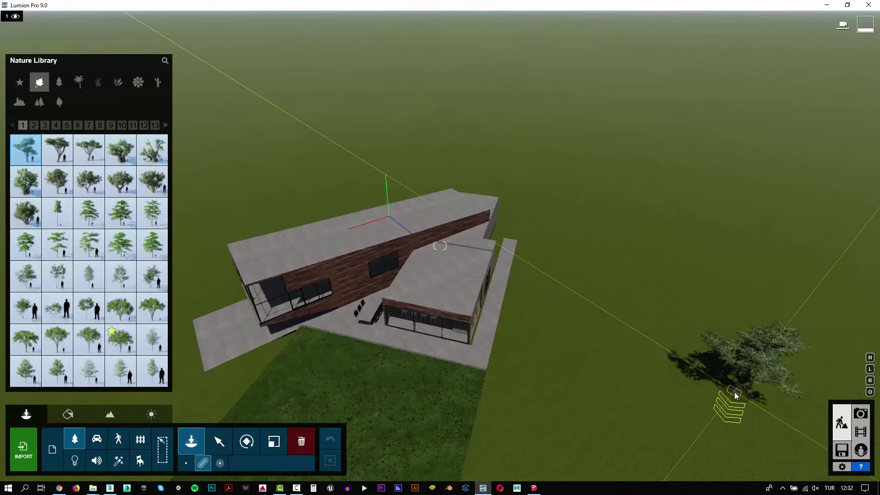
pyautogui.moveTo(689, 388); pyautogui.dragTo(559, 187)
pyautogui.moveTo(550, 155); pyautogui.dragTo(550, 154)
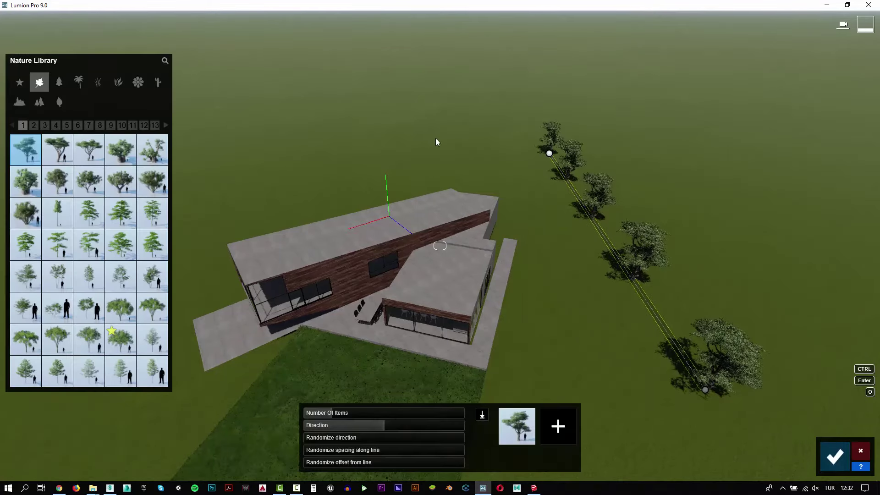
pyautogui.keyDown('ctrl'); pyautogui.click(432, 136); pyautogui.keyUp('ctrl')
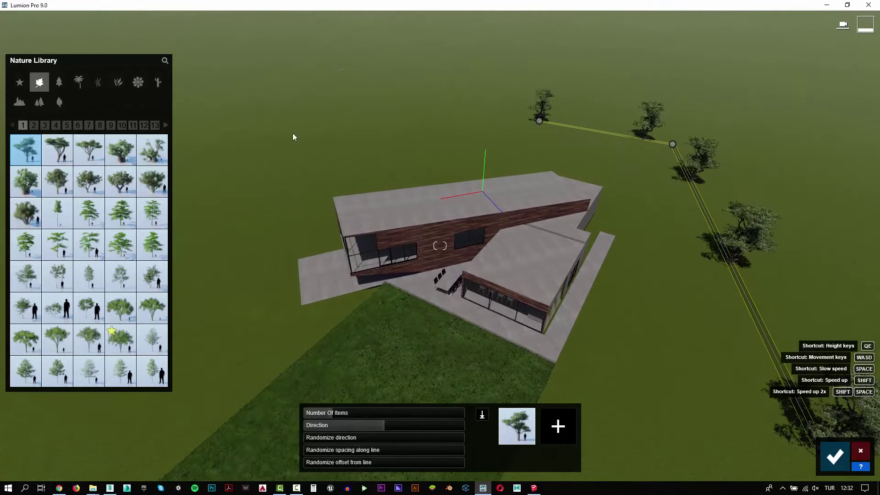
pyautogui.keyDown('ctrl'); pyautogui.click(210, 159); pyautogui.keyUp('ctrl')
pyautogui.moveTo(354, 439)
pyautogui.mouseDown()
pyautogui.moveTo(388, 441)
pyautogui.moveTo(383, 451)
pyautogui.moveTo(446, 466)
pyautogui.moveTo(422, 466)
pyautogui.mouseUp()
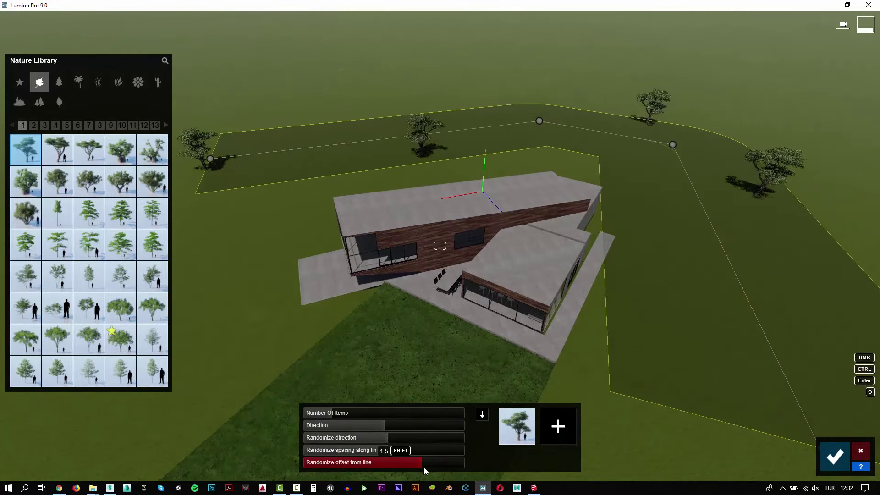
pyautogui.moveTo(353, 412); pyautogui.dragTo(457, 414)
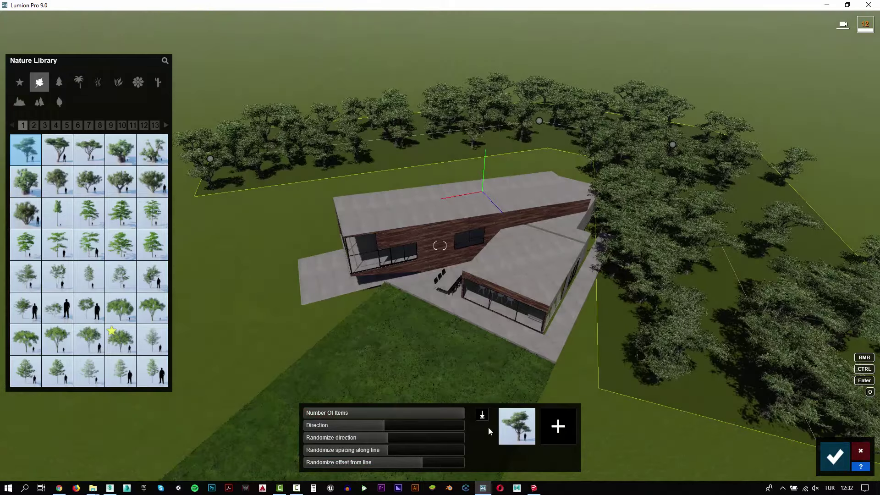
# - Fill the tree line's four slots with tall slim trees and conifers, confirm, and open Photo mode
pyautogui.click(561, 426)
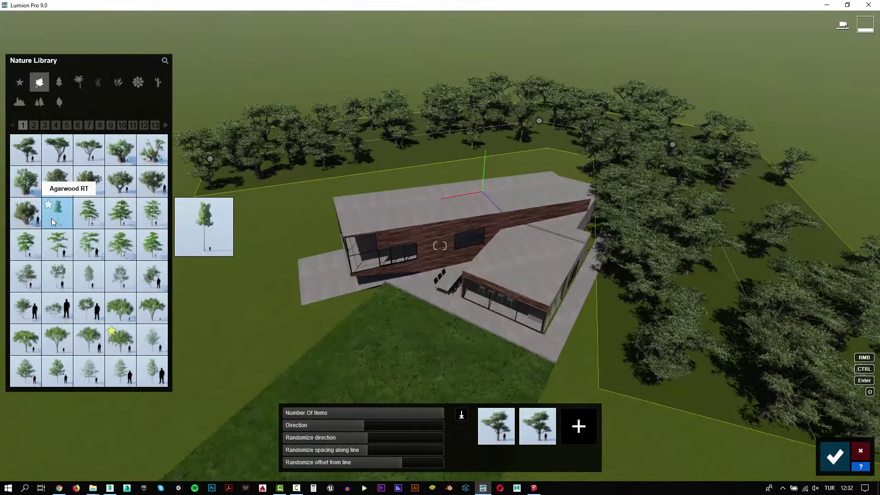
pyautogui.click(537, 433)
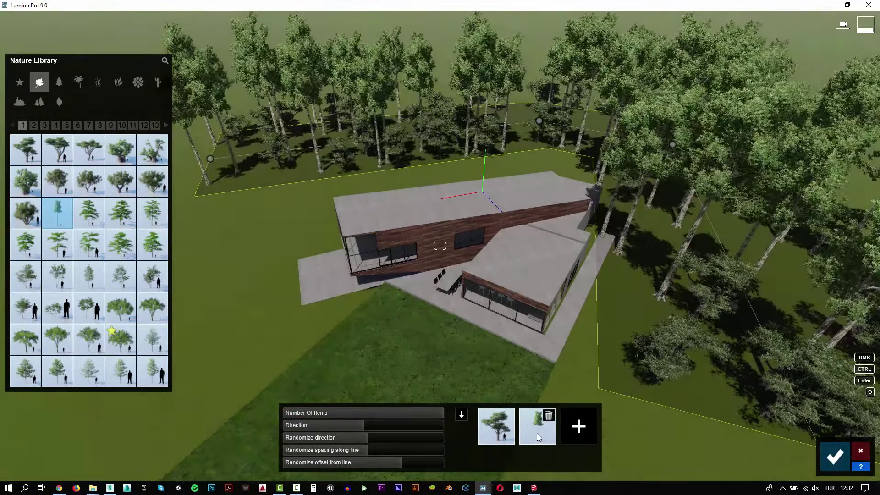
pyautogui.click(571, 433)
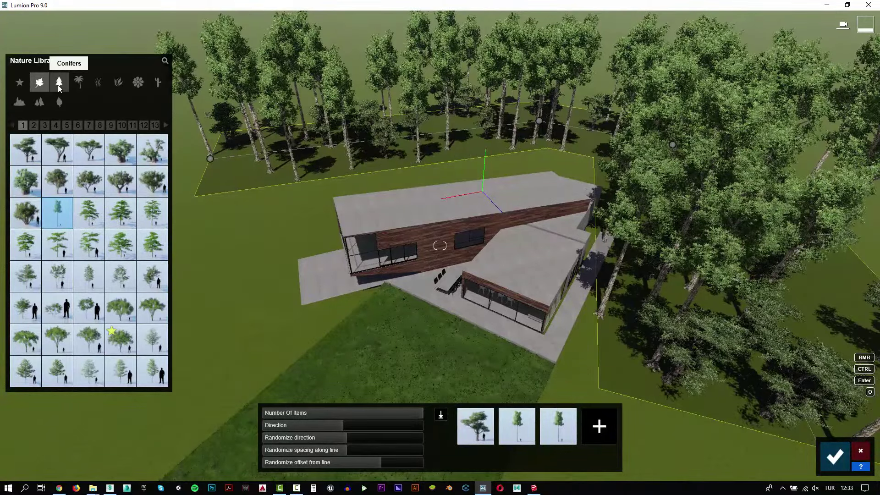
pyautogui.click(58, 85)
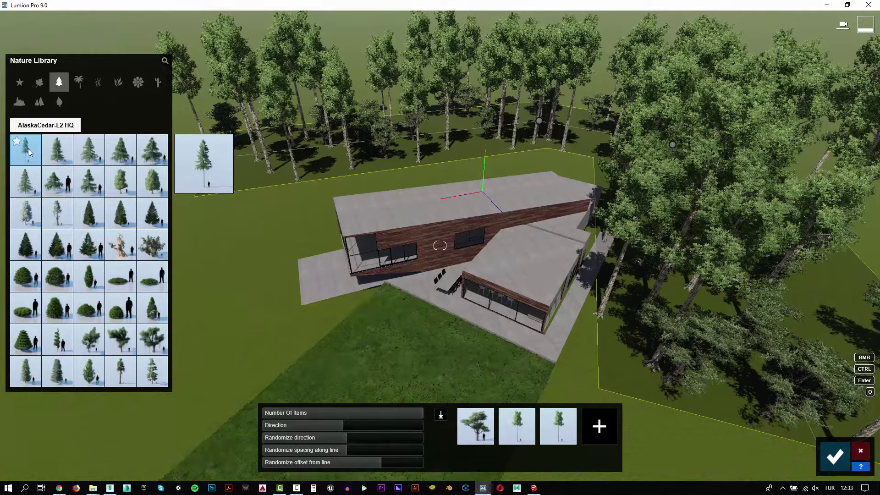
pyautogui.click(478, 441)
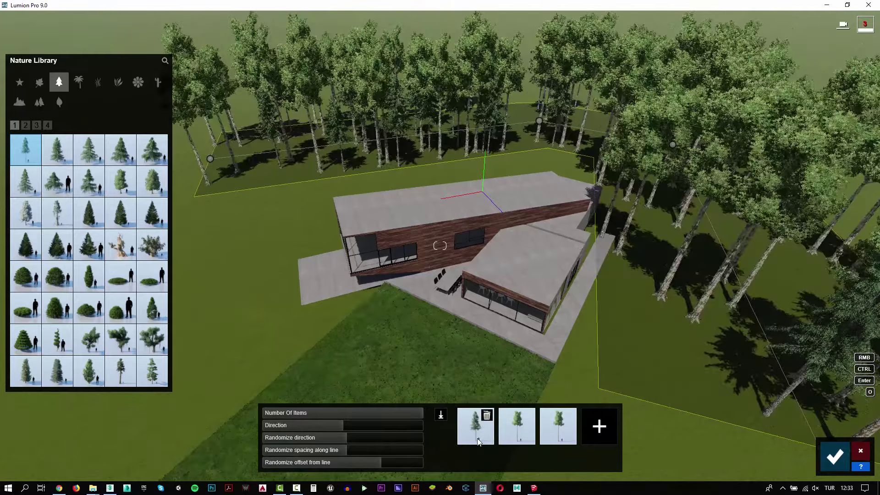
pyautogui.click(57, 149)
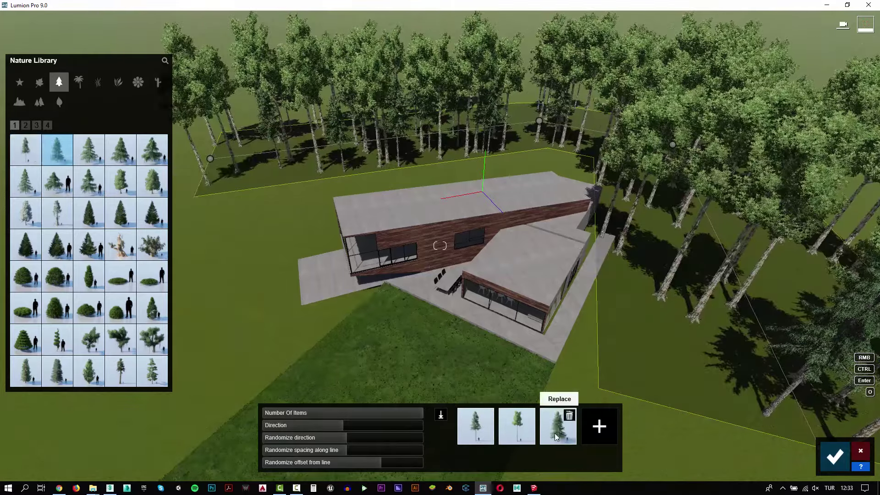
pyautogui.click(554, 433)
pyautogui.moveTo(152, 214)
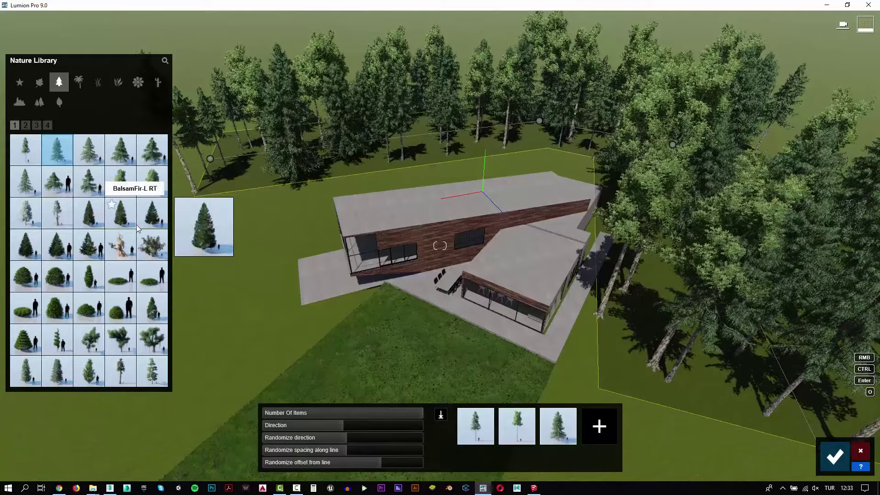
pyautogui.click(121, 371)
pyautogui.click(598, 428)
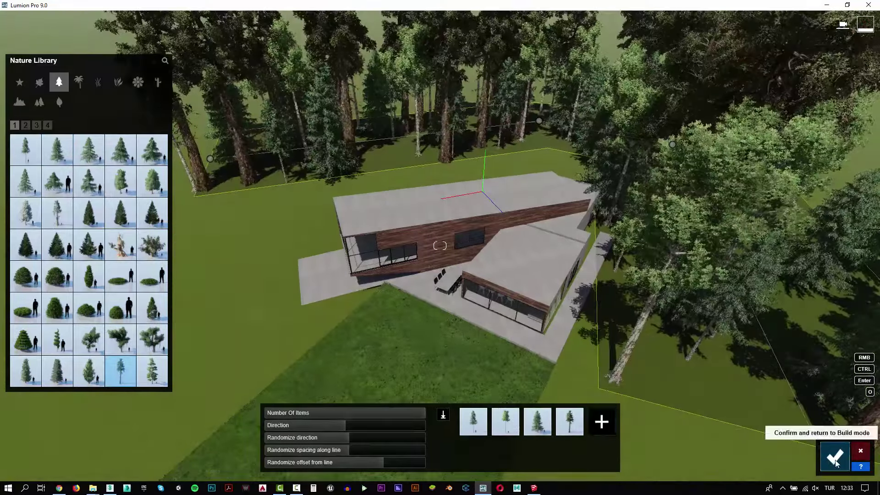
pyautogui.click(835, 458)
pyautogui.click(861, 413)
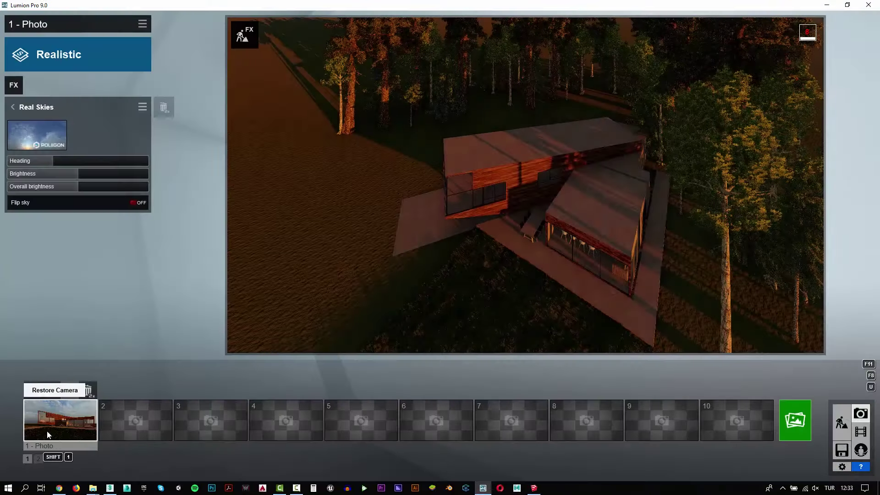
# - Restore Photo 1's camera, then return to Build mode with an aerial view of the site
pyautogui.click(47, 433)
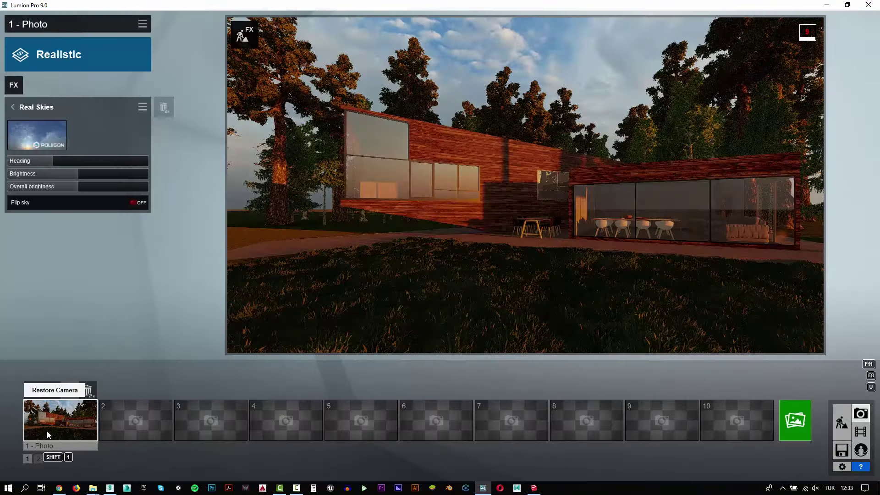
pyautogui.click(837, 428)
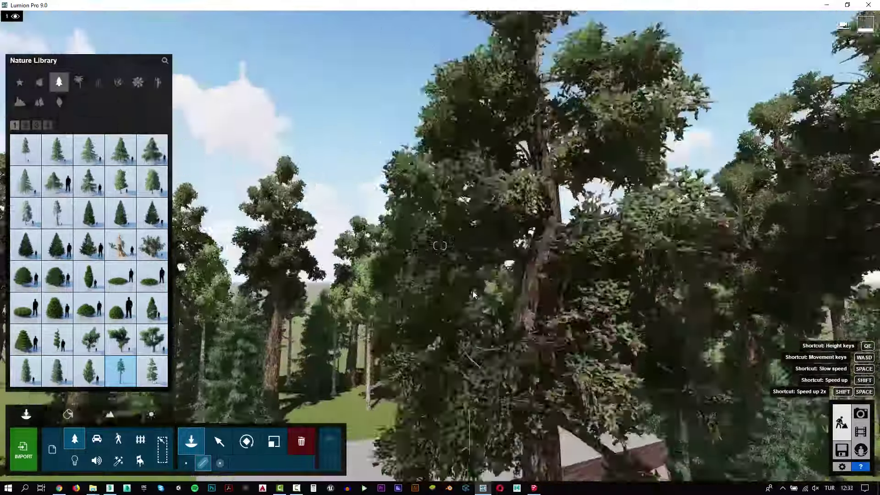
pyautogui.press('s')
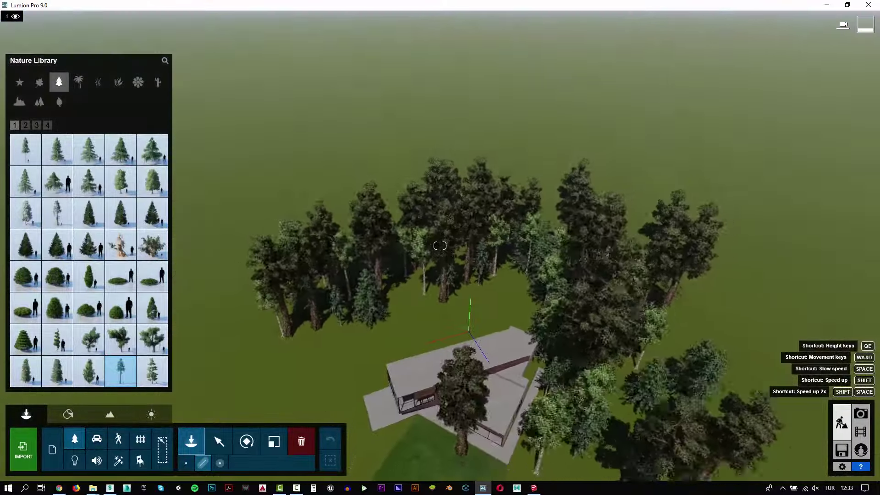
pyautogui.press('a')
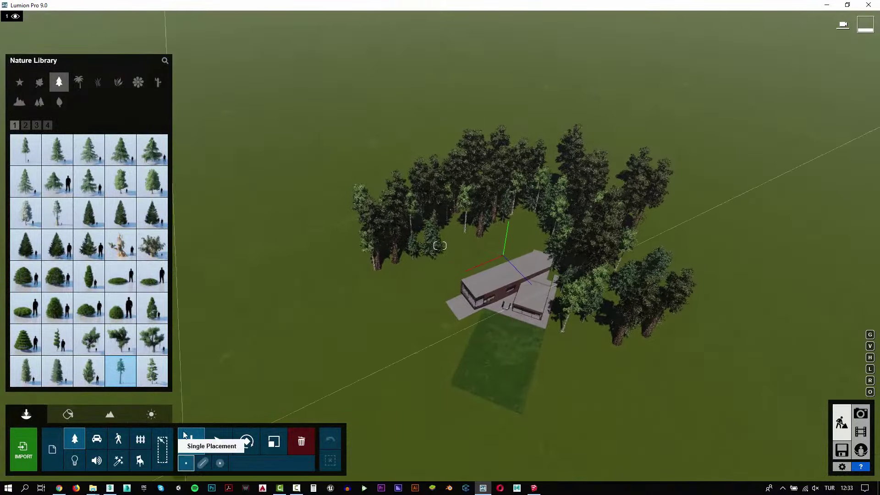
# - Place an arc of TreeCluster2 pine clusters behind the tree ring and preview in Photo mode
pyautogui.click(40, 103)
pyautogui.click(152, 308)
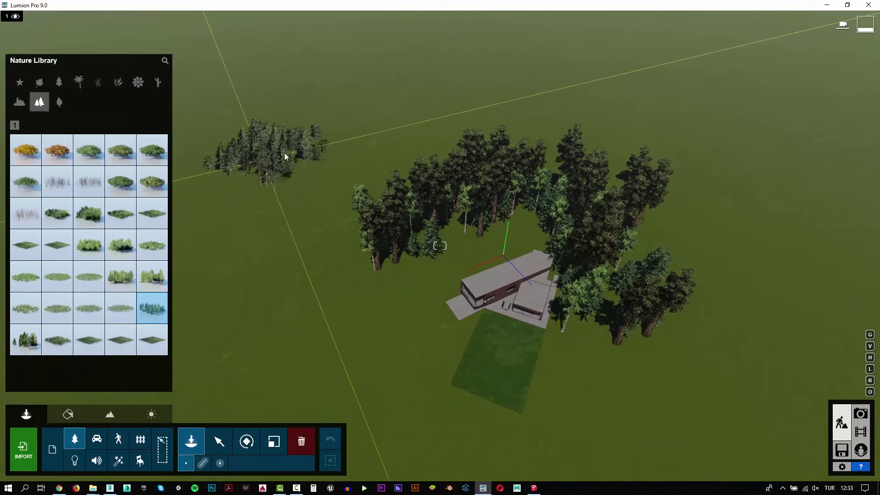
pyautogui.click(266, 142)
pyautogui.click(383, 120)
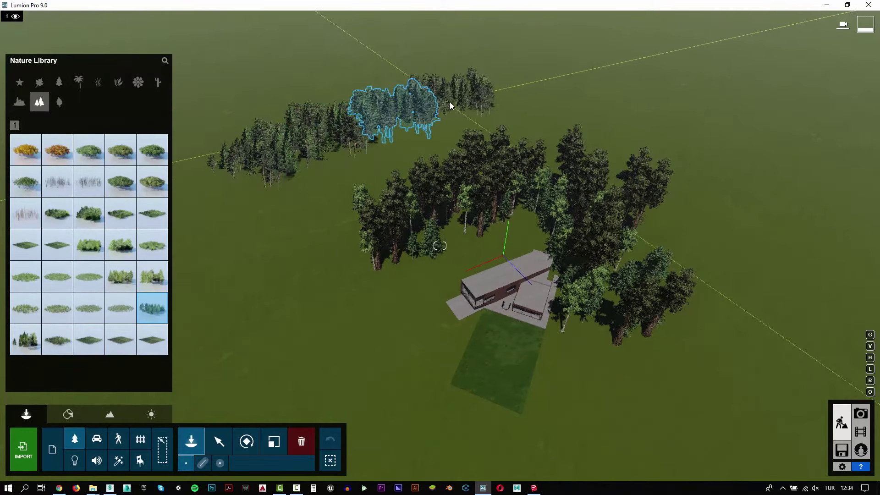
pyautogui.click(449, 102)
pyautogui.click(609, 114)
pyautogui.click(660, 121)
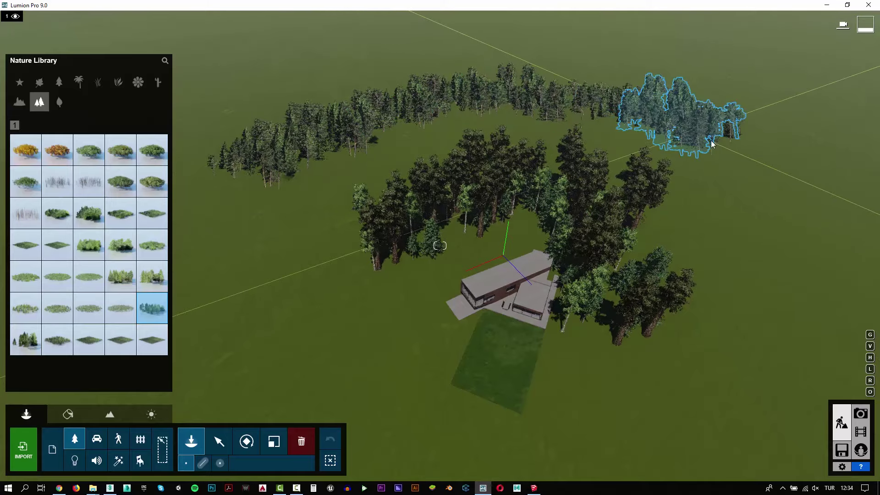
pyautogui.click(751, 137)
pyautogui.click(860, 414)
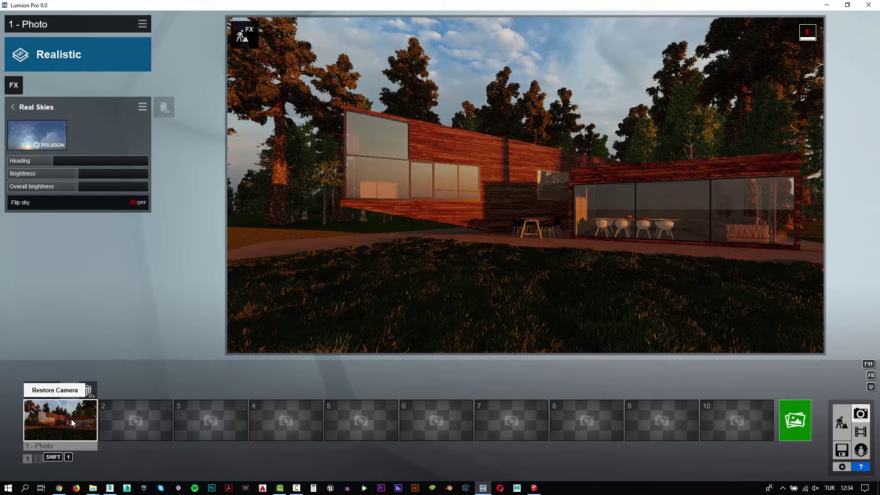
# - Plant a tall conifer from Nature Library > Conifers on the front lawn and preview it in Photo mode
pyautogui.click(841, 428)
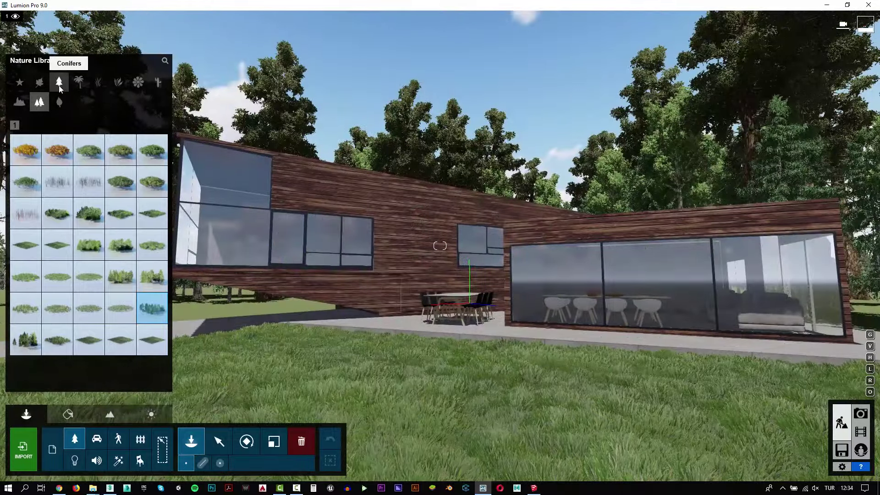
pyautogui.click(58, 85)
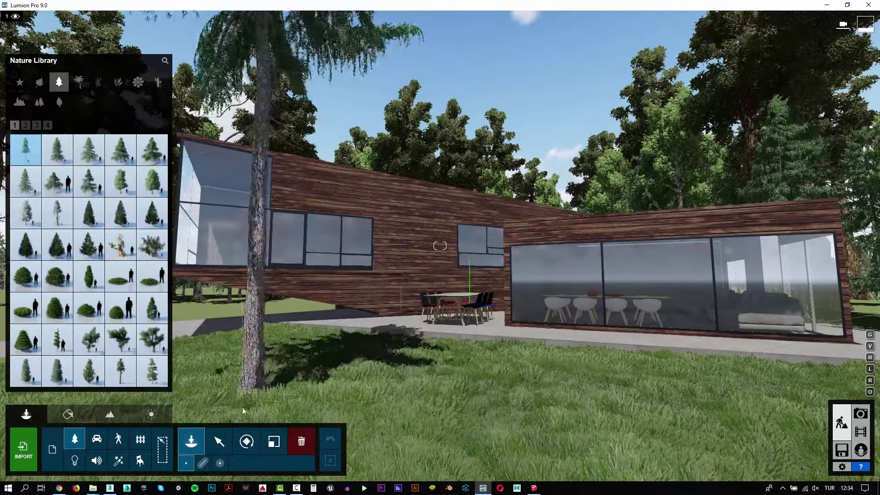
pyautogui.click(225, 409)
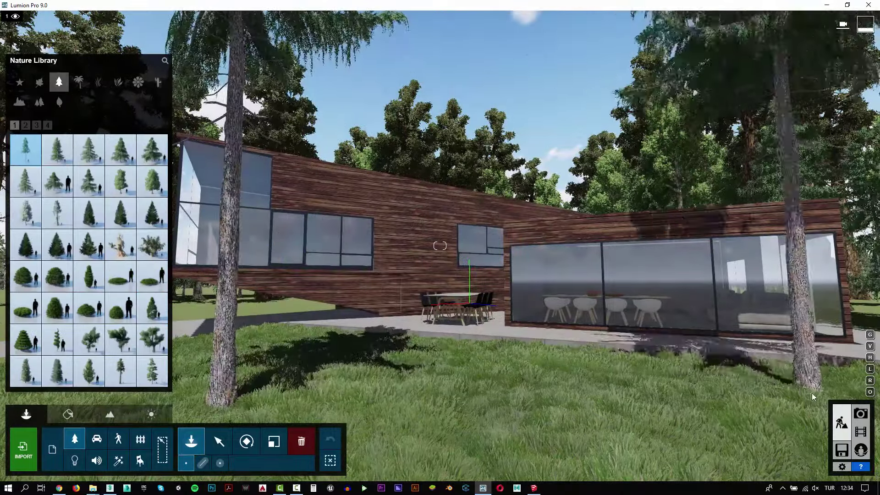
pyautogui.click(860, 413)
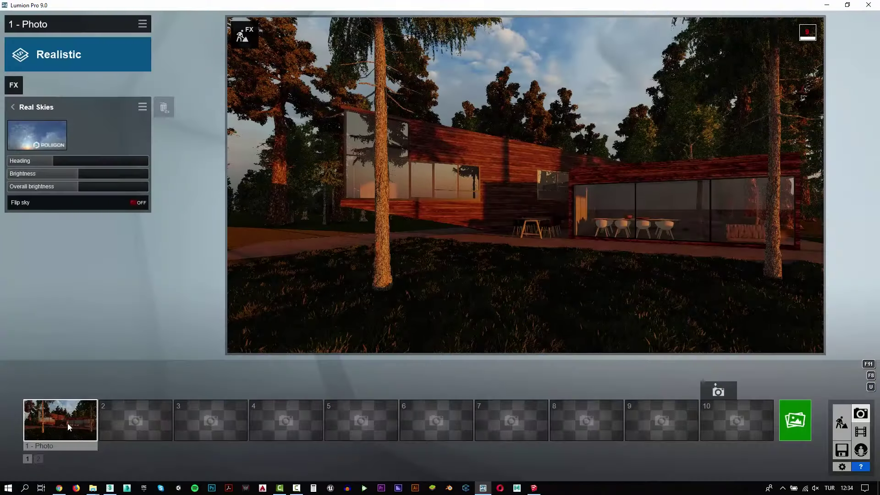
pyautogui.moveTo(61, 420)
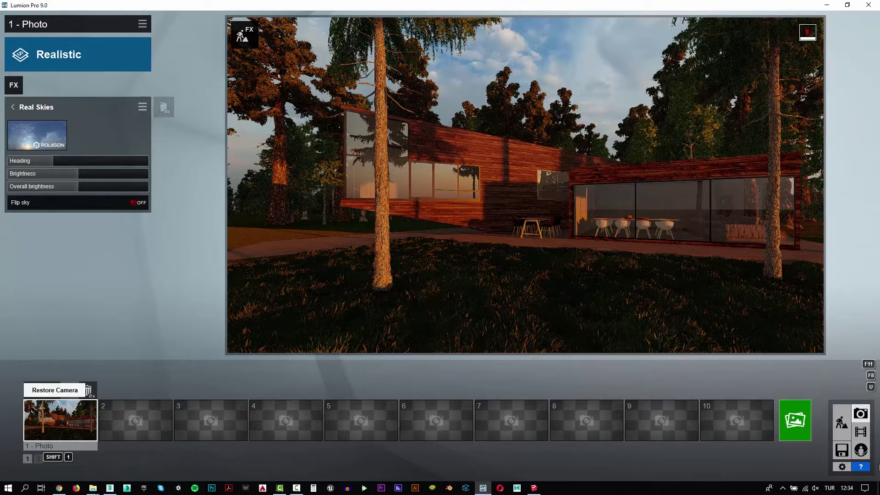
pyautogui.click(841, 422)
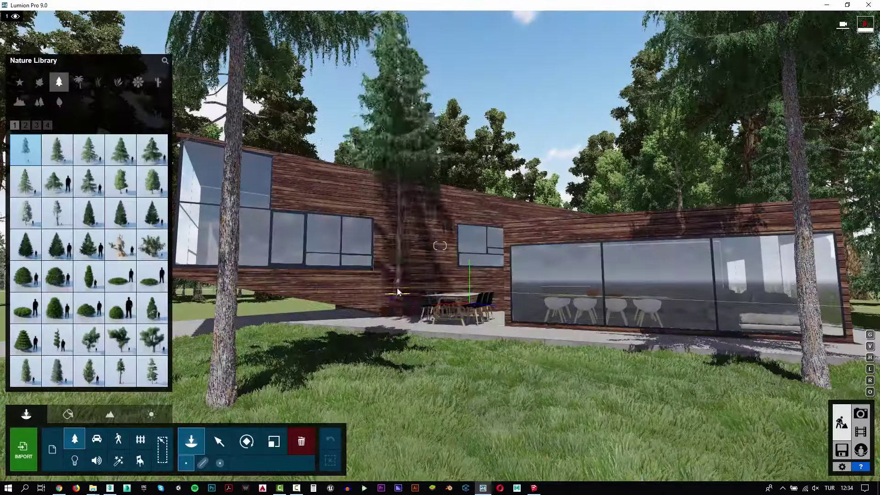
# - Draw a mass-placement planting area of conifers on the open lawn beside the villa
pyautogui.press('s')
pyautogui.press('e')
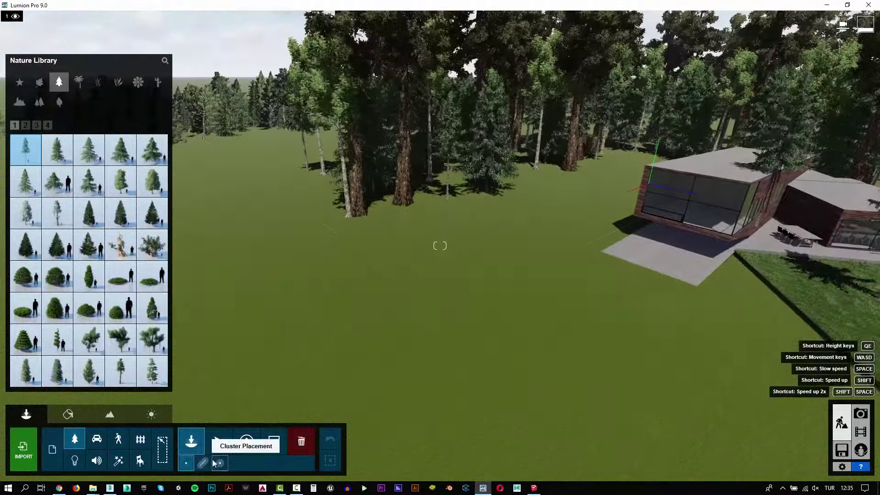
pyautogui.click(202, 463)
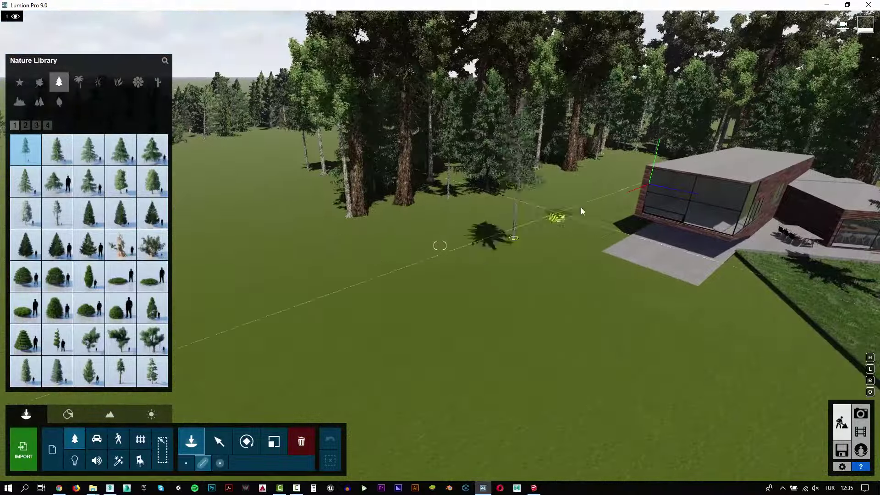
pyautogui.click(619, 175)
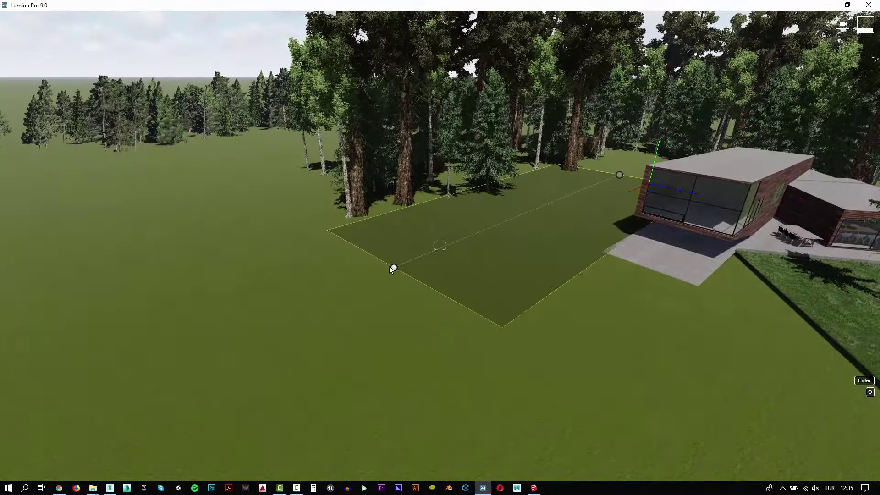
pyautogui.click(368, 263)
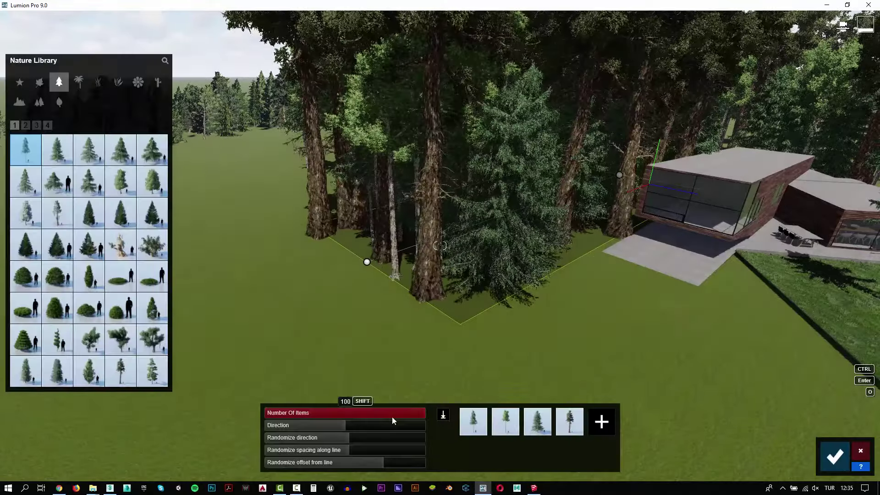
# - Remove the third and fourth tree variants, lower the tree count, accept, and check Photo 1
pyautogui.click(576, 418)
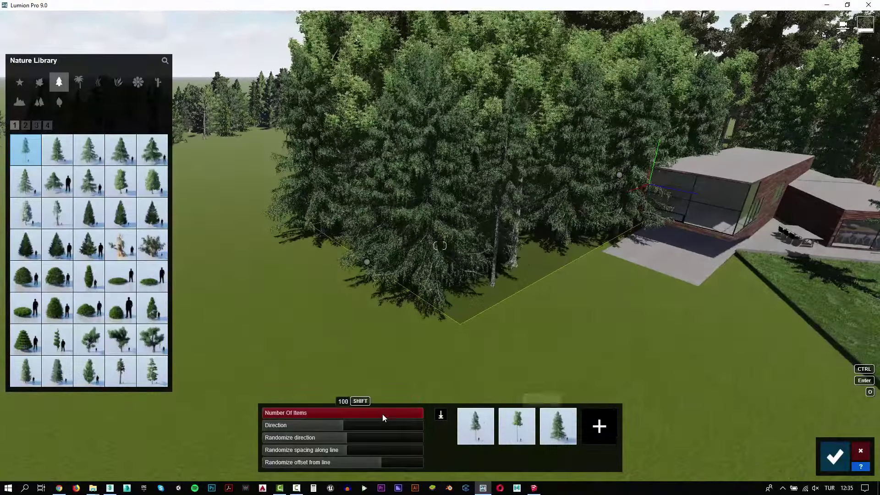
pyautogui.moveTo(382, 413); pyautogui.dragTo(372, 415)
pyautogui.click(570, 416)
pyautogui.click(834, 455)
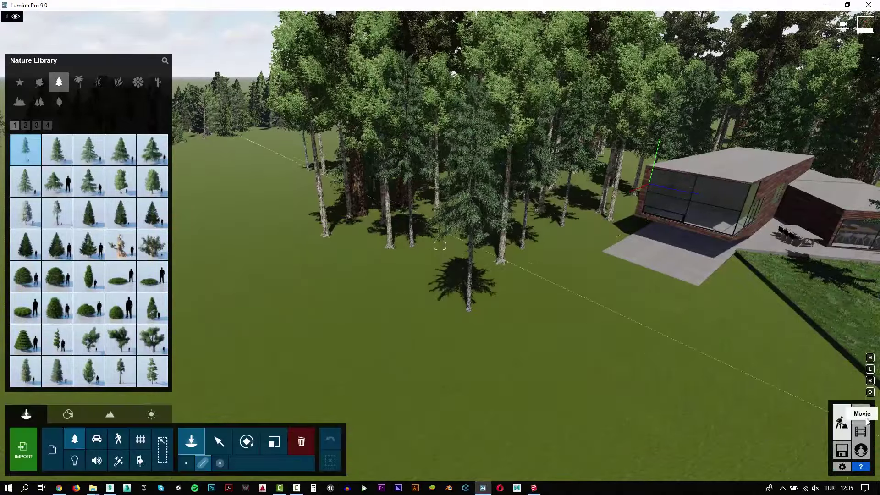
pyautogui.click(860, 413)
pyautogui.click(51, 419)
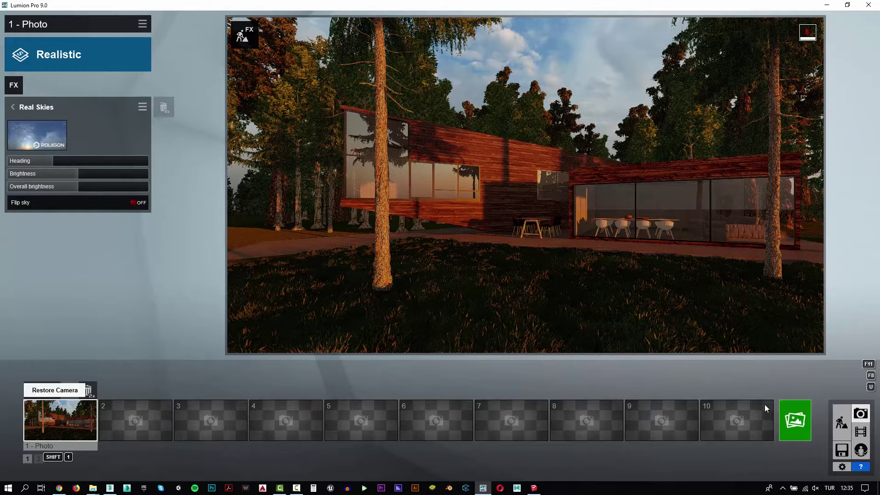
pyautogui.click(840, 426)
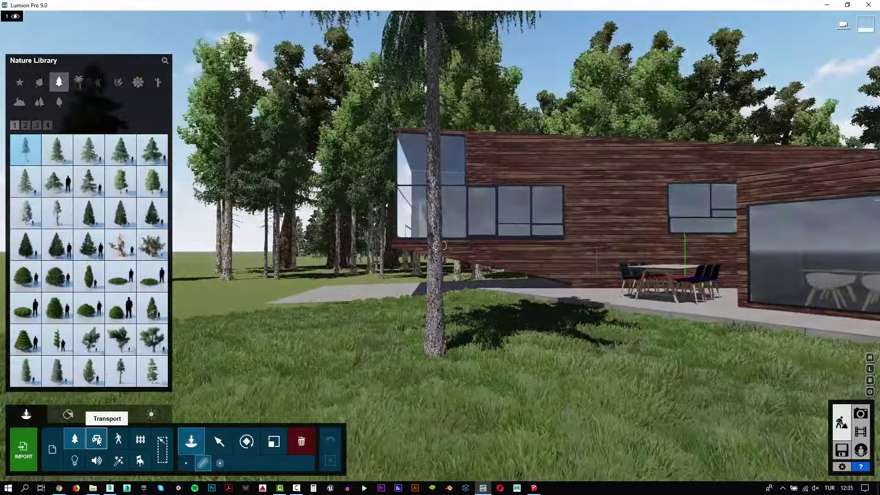
# - Place a white SUV from Transport Library > SUVs on the concrete pad
pyautogui.click(97, 440)
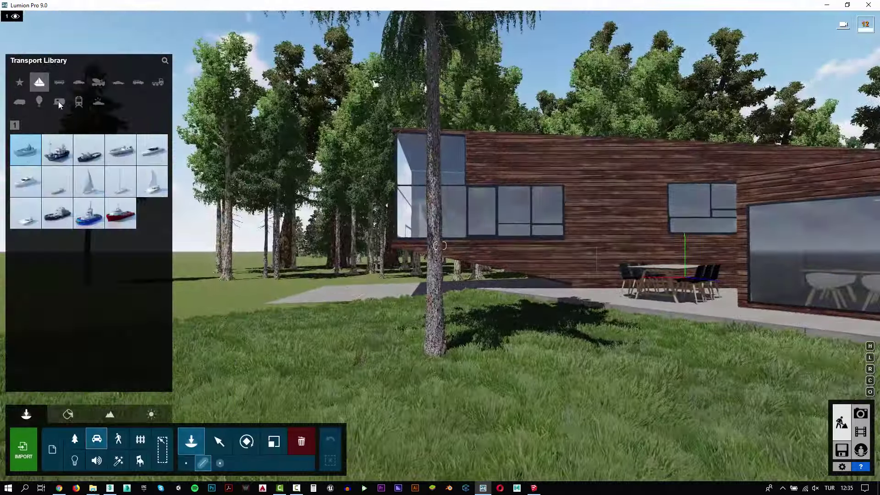
pyautogui.click(135, 82)
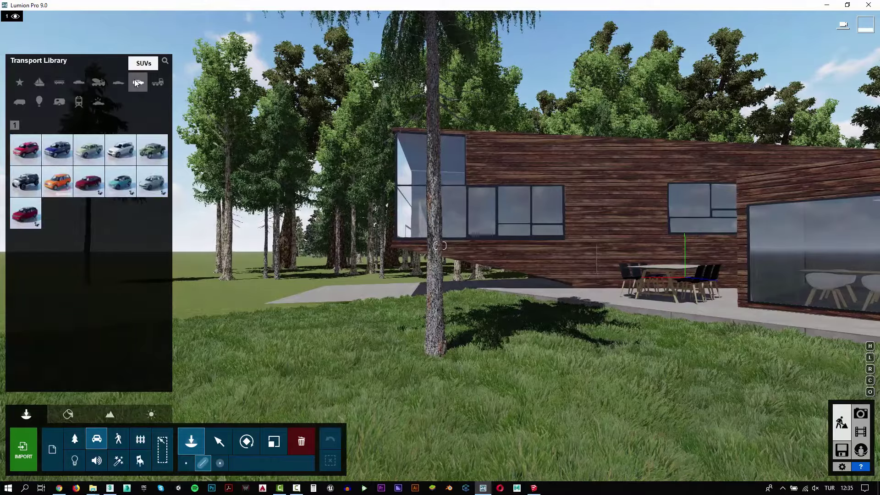
pyautogui.moveTo(218, 153); pyautogui.dragTo(218, 153, button='right')
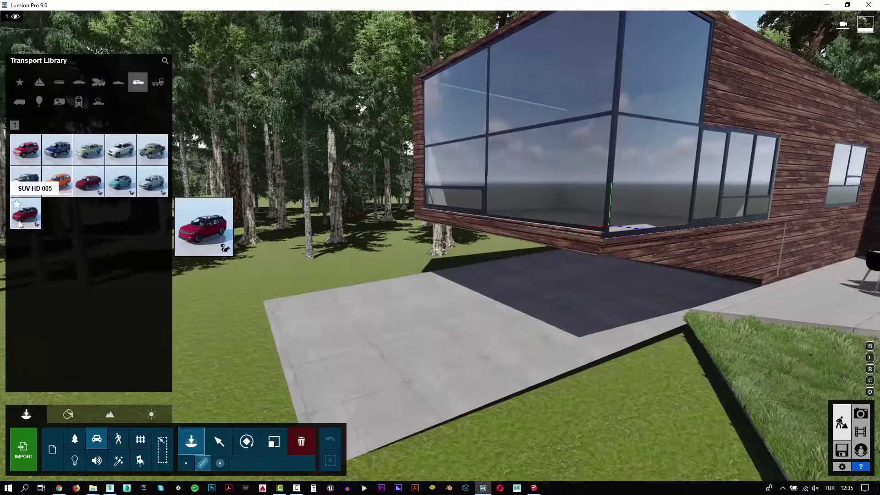
pyautogui.click(157, 155)
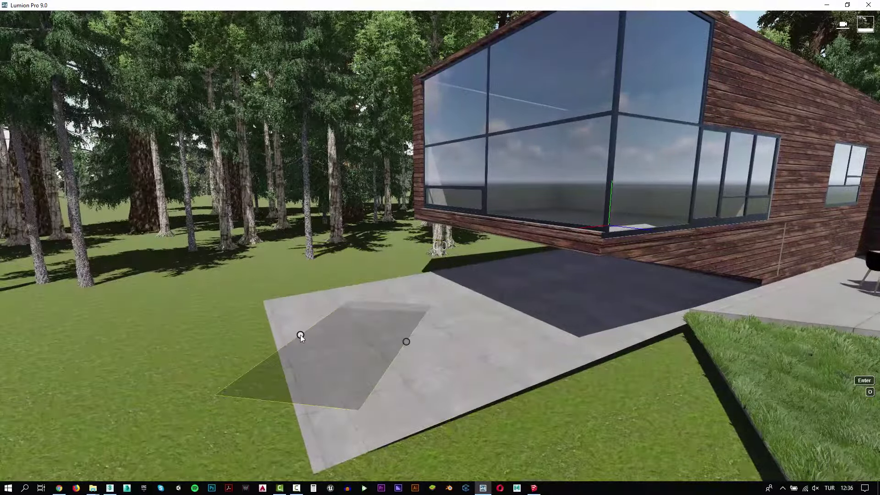
pyautogui.click(301, 335)
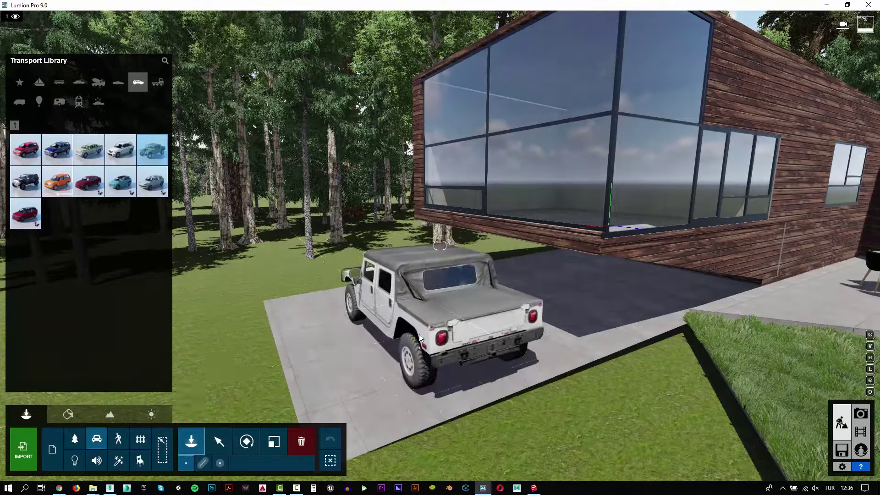
# - Turn the SUV to face front-left and move it toward the front of the pad
pyautogui.click(246, 440)
pyautogui.click(419, 332)
pyautogui.moveTo(419, 333)
pyautogui.mouseDown()
pyautogui.moveTo(359, 353)
pyautogui.moveTo(271, 414)
pyautogui.mouseUp()
pyautogui.click(219, 441)
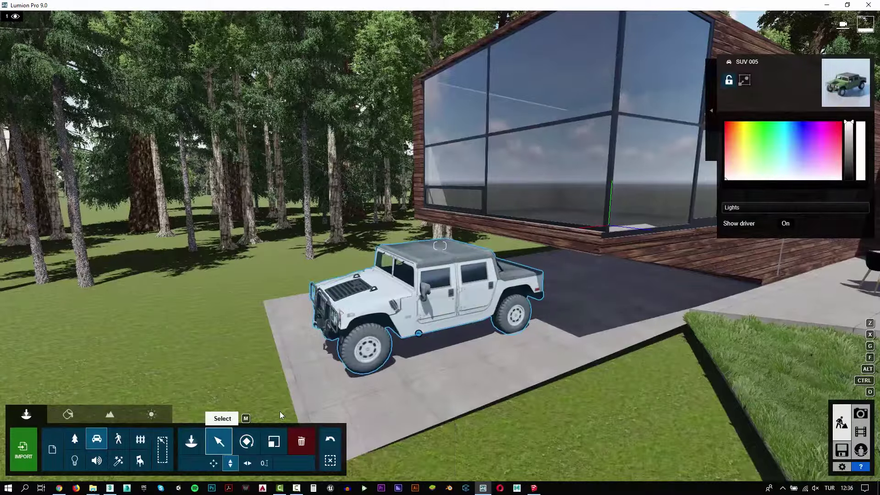
pyautogui.moveTo(418, 334); pyautogui.dragTo(424, 359)
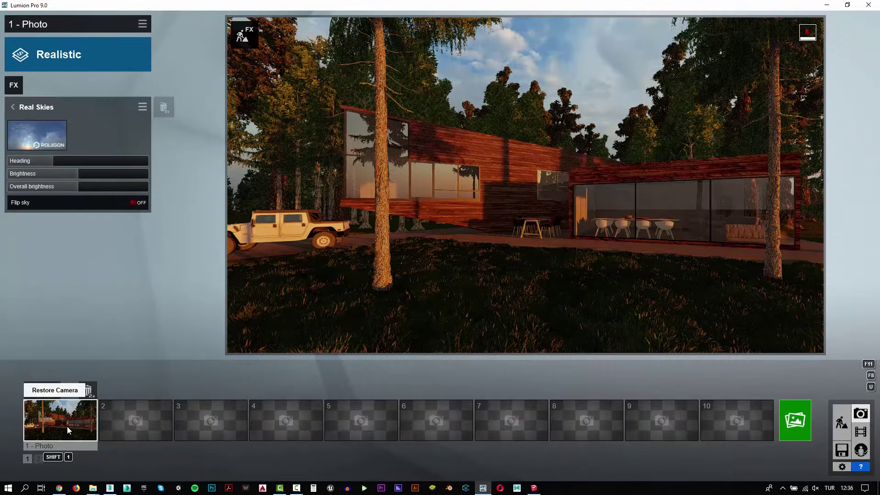
# - Rotate the SUV to a new angle and slide it about 1.06 m sideways
pyautogui.click(841, 422)
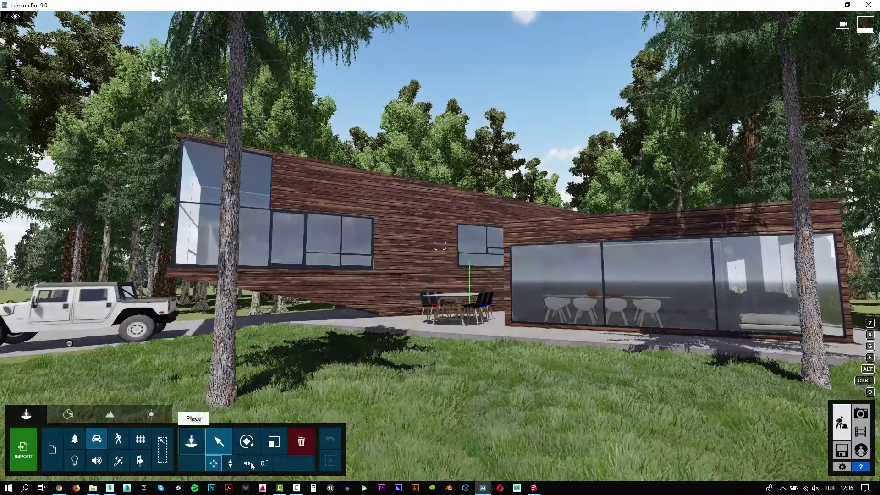
pyautogui.click(246, 441)
pyautogui.moveTo(69, 343); pyautogui.dragTo(155, 343)
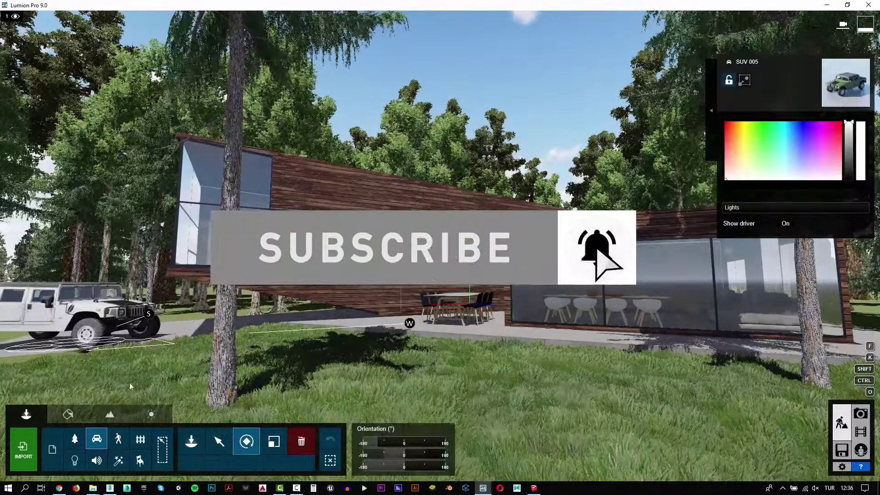
pyautogui.click(219, 441)
pyautogui.moveTo(77, 345); pyautogui.dragTo(110, 345)
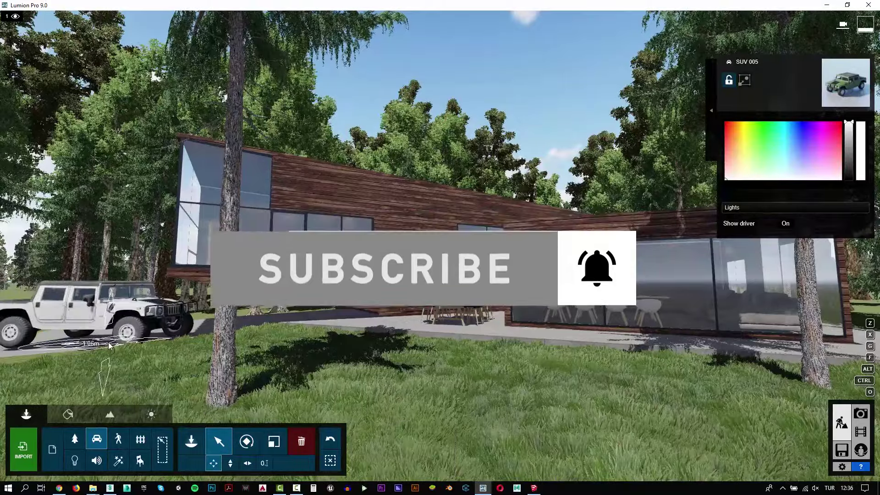
# - Check the SUV's new position in Photo mode, then return to Build and the Nature Library
pyautogui.click(860, 413)
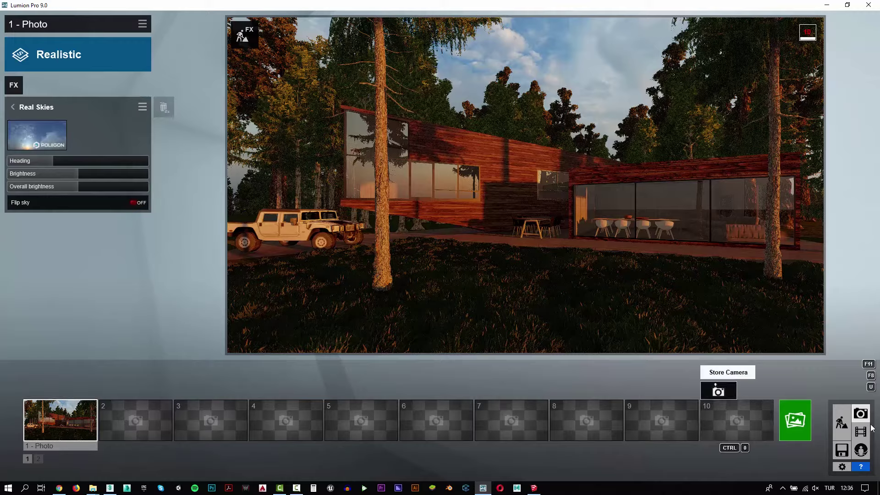
pyautogui.click(841, 422)
pyautogui.scroll(3, 440, 245)
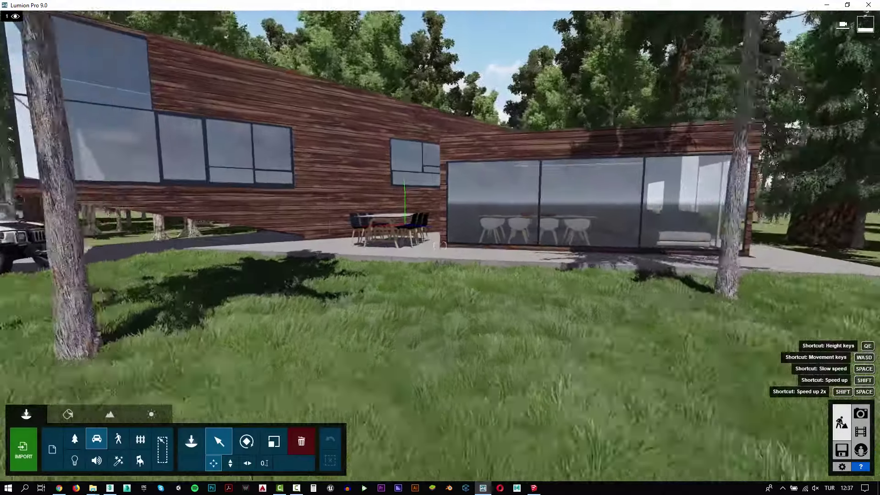
pyautogui.scroll(-5, 610, 360)
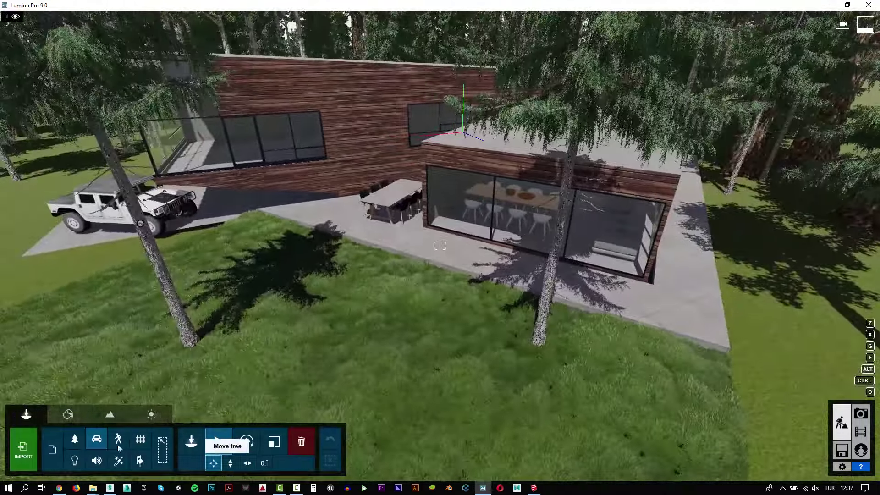
pyautogui.click(75, 439)
# - Browse the Nature Library's plant and cactus categories and settle on grasses
pyautogui.click(191, 441)
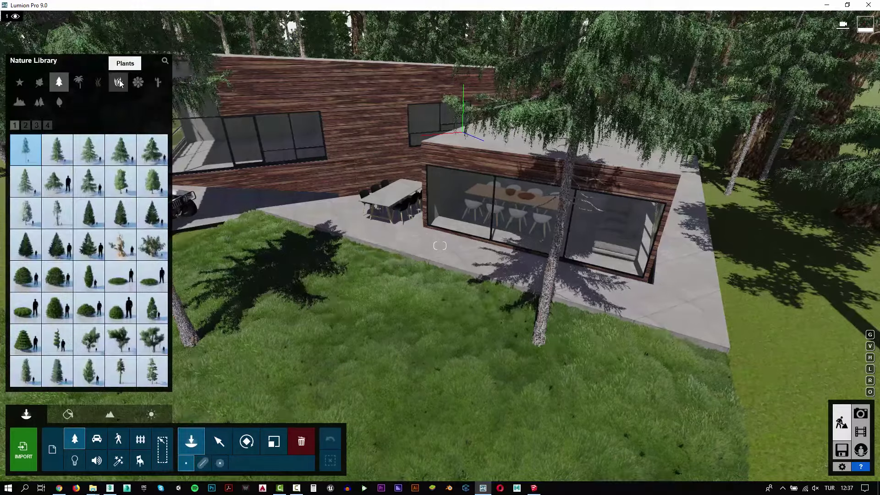
pyautogui.click(119, 83)
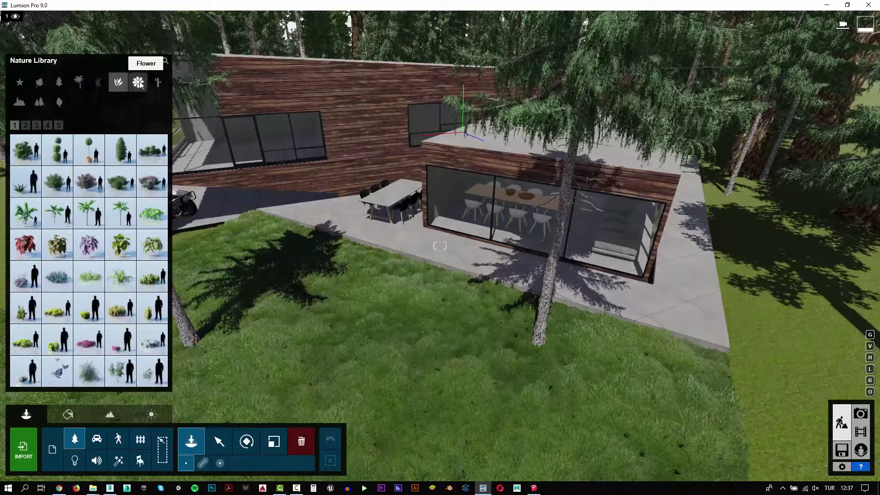
pyautogui.click(159, 83)
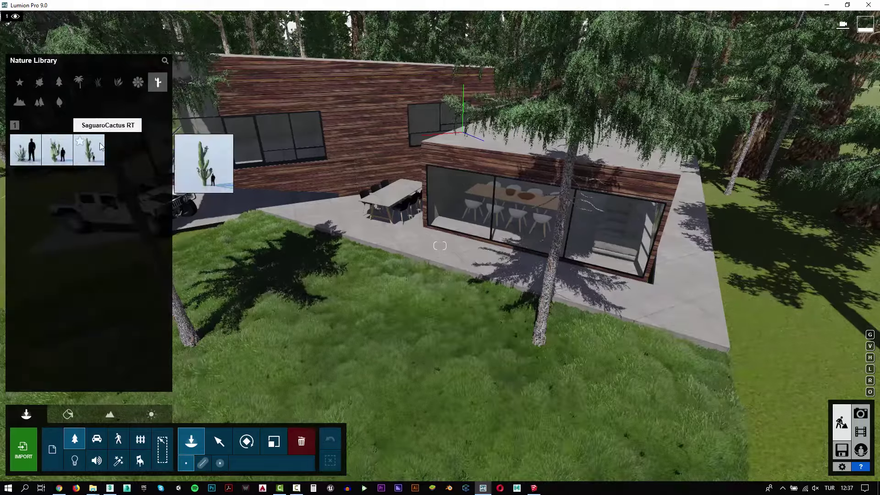
pyautogui.click(117, 86)
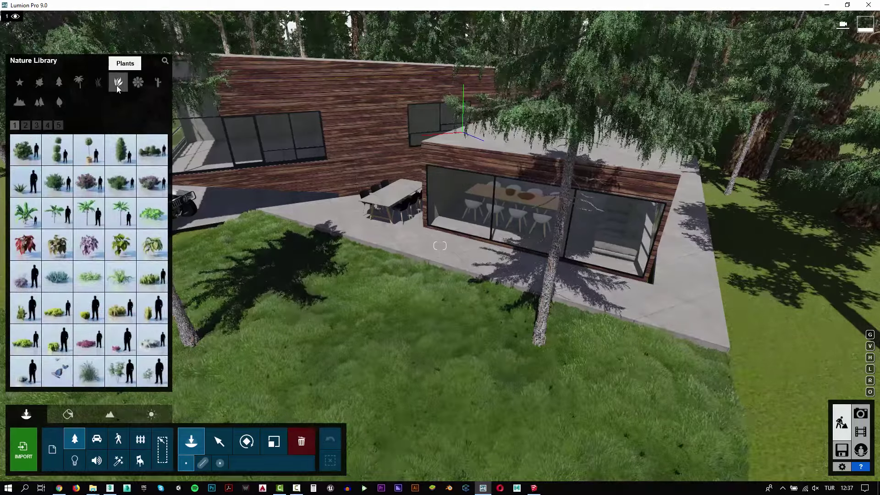
pyautogui.click(25, 124)
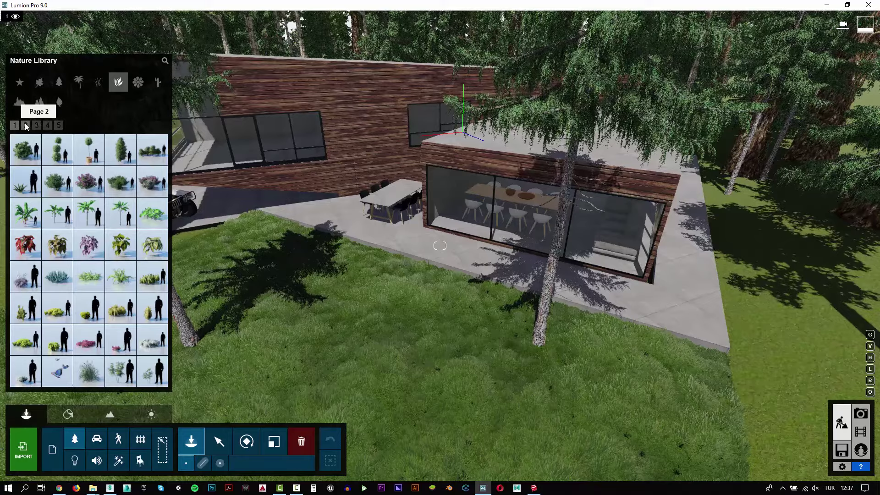
pyautogui.click(101, 84)
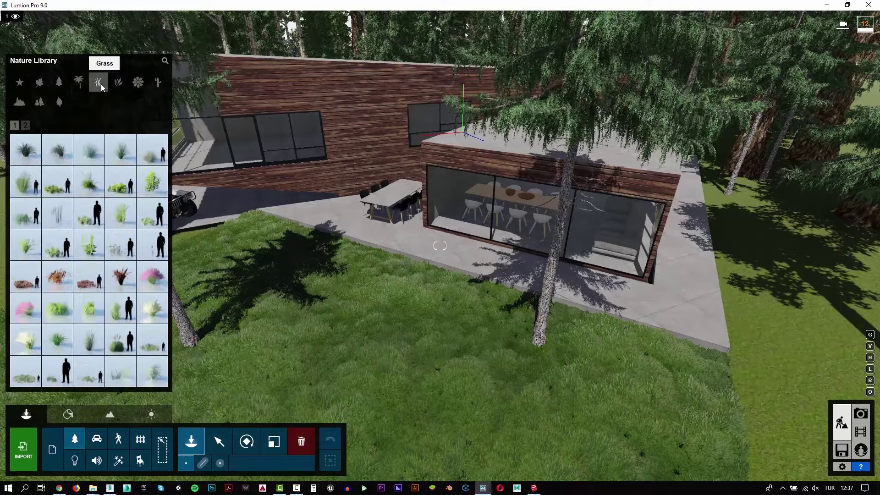
# - Start a path-placement planting line with its first point beside the right tree
pyautogui.click(150, 159)
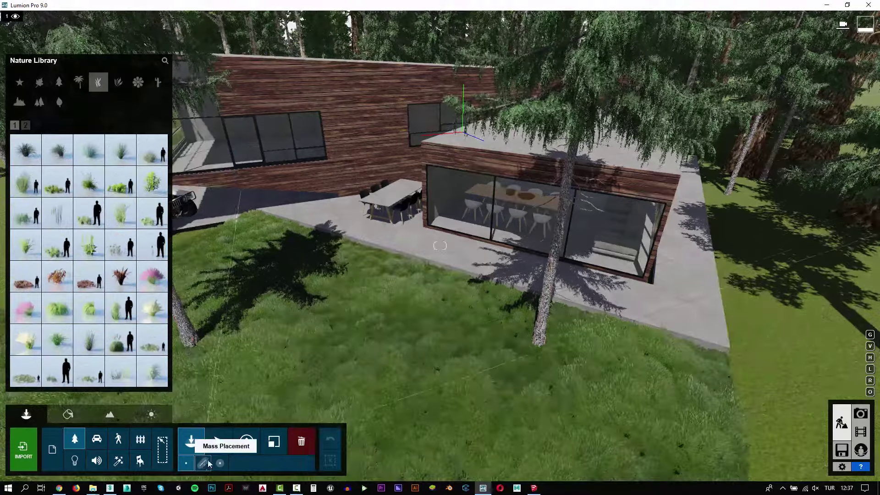
pyautogui.click(202, 462)
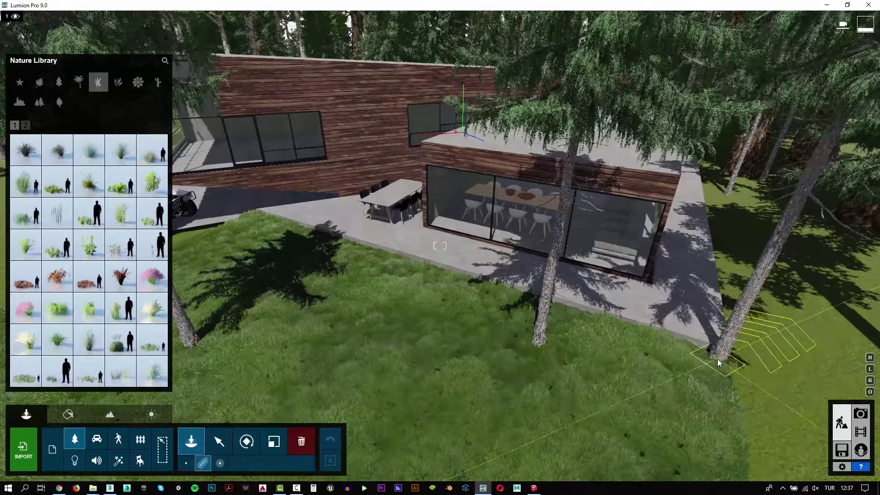
pyautogui.click(716, 361)
# - End the planting line at the terrace's far left and reposition the view over the house
pyautogui.click(251, 212)
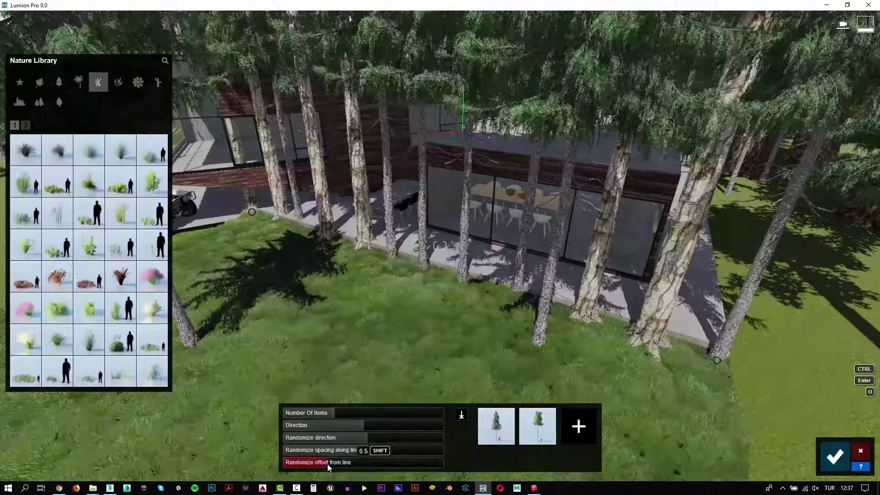
pyautogui.moveTo(258, 224); pyautogui.dragTo(138, 220, button='right')
pyautogui.press('s')
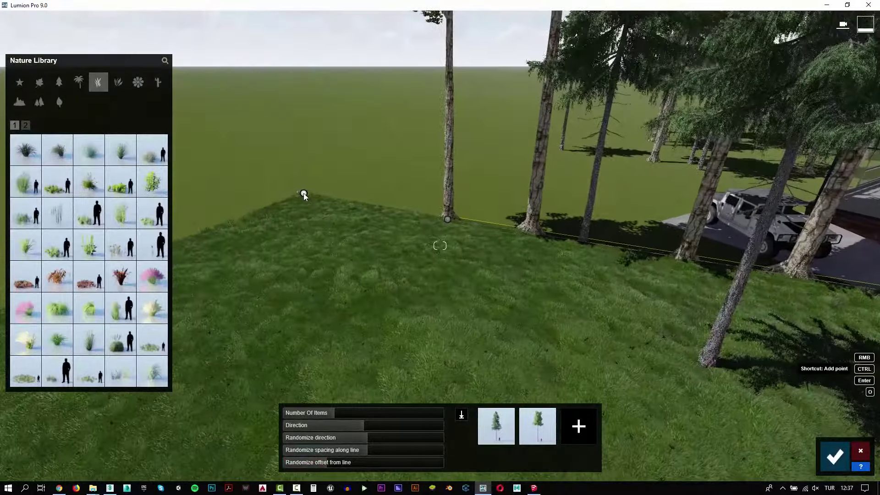
pyautogui.moveTo(303, 194); pyautogui.dragTo(466, 265, button='right')
pyautogui.press('w')
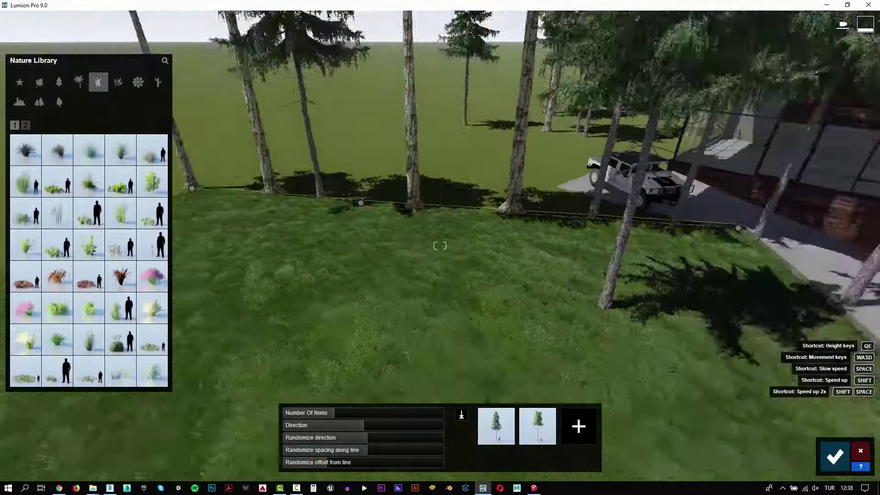
pyautogui.press('s')
pyautogui.press('q')
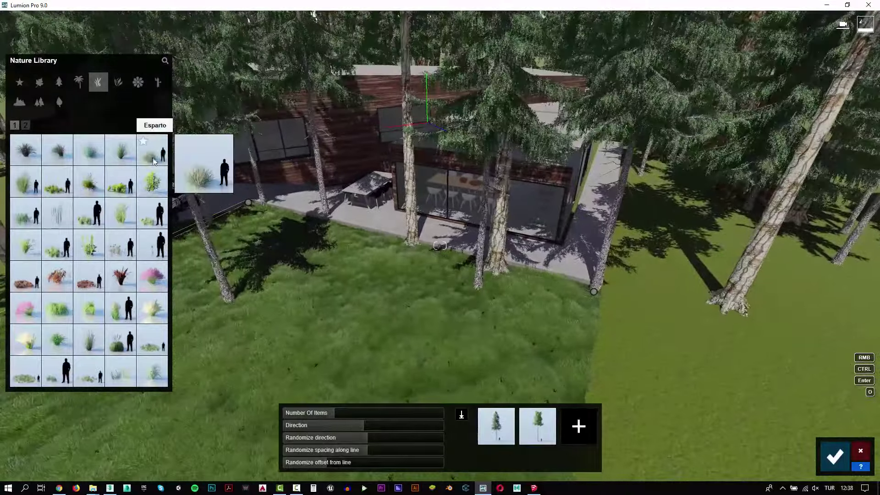
# - Replace the line's tree slots with Esparto and another grass, slightly raising the item count
pyautogui.click(154, 161)
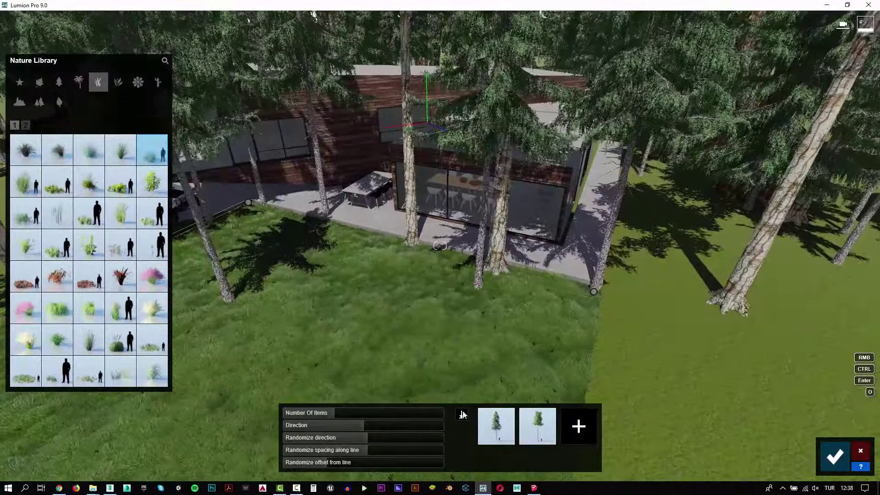
pyautogui.click(498, 427)
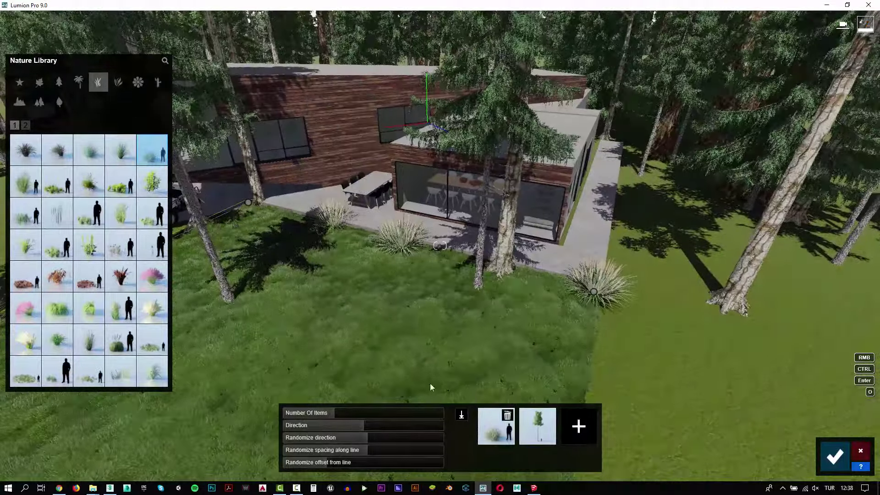
pyautogui.click(26, 150)
pyautogui.click(504, 427)
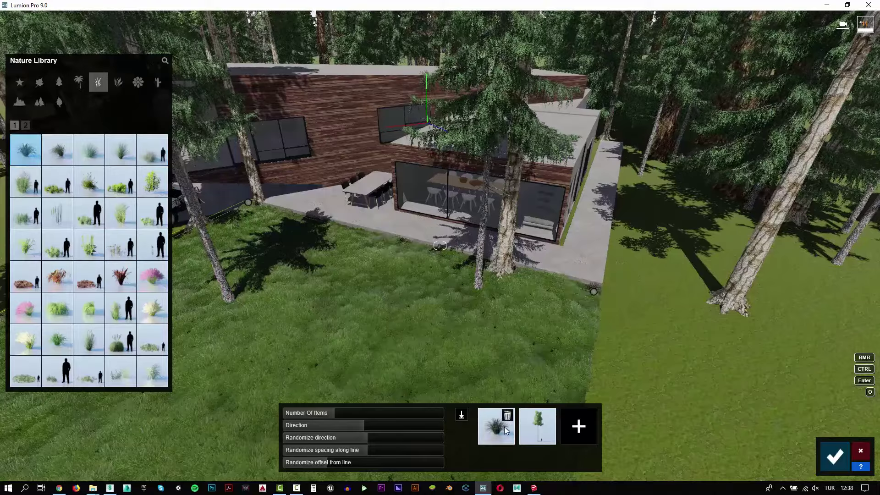
pyautogui.click(57, 150)
pyautogui.click(545, 429)
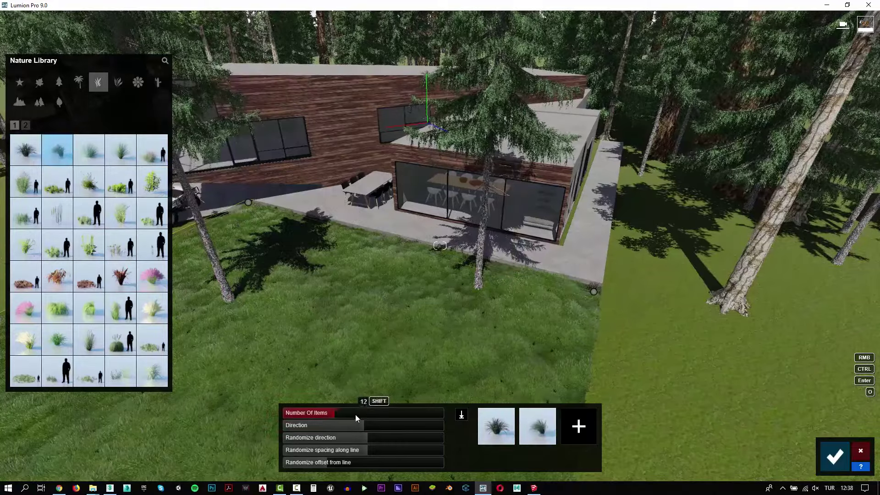
pyautogui.moveTo(380, 413); pyautogui.dragTo(386, 413)
# - Swap in Grass Green 007, add a third grass slot and raise Number Of Items to 78
pyautogui.click(89, 150)
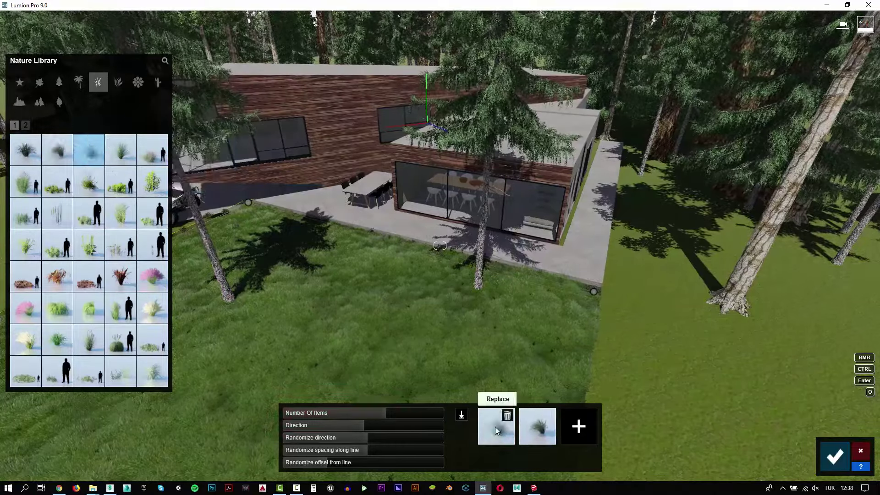
pyautogui.click(495, 427)
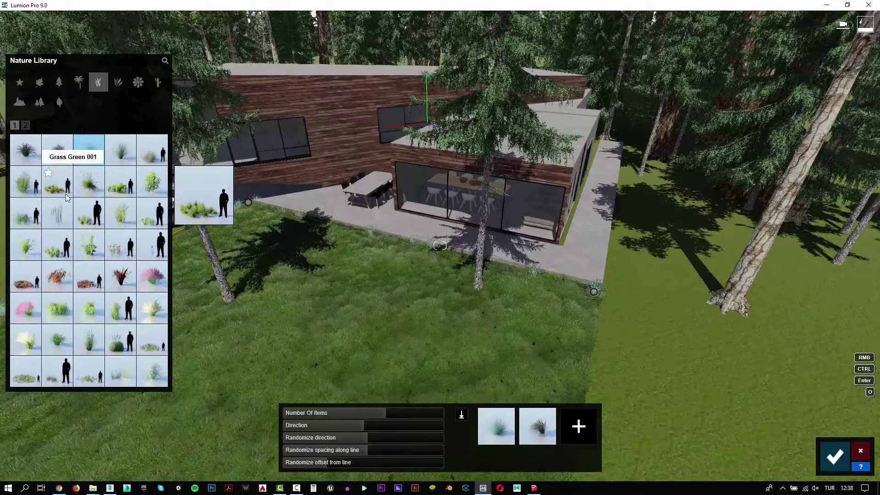
pyautogui.click(121, 245)
pyautogui.click(541, 428)
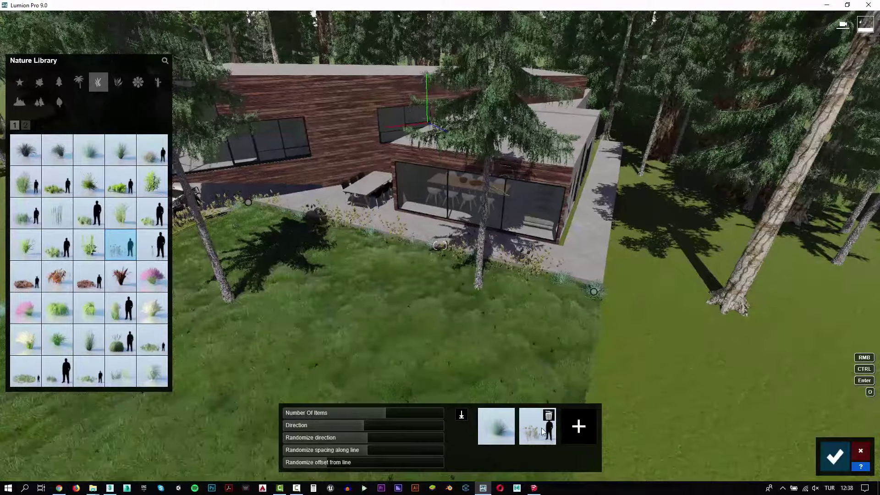
pyautogui.click(152, 244)
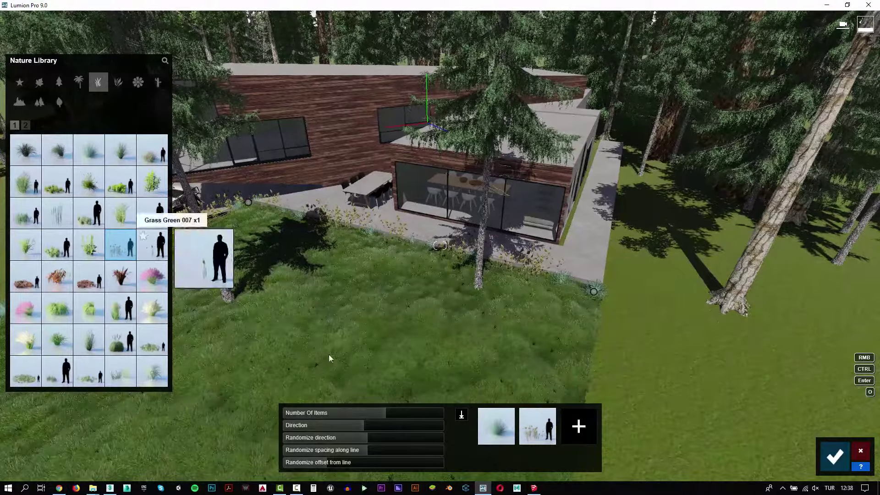
pyautogui.click(579, 432)
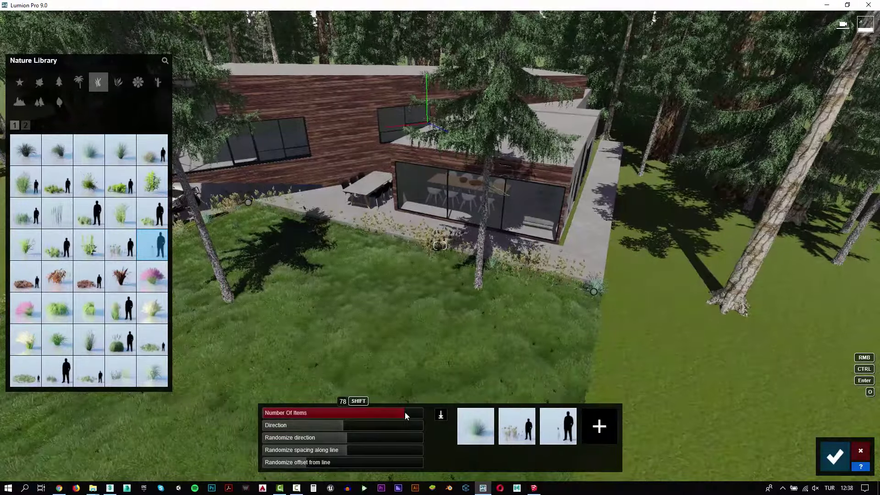
pyautogui.click(391, 412)
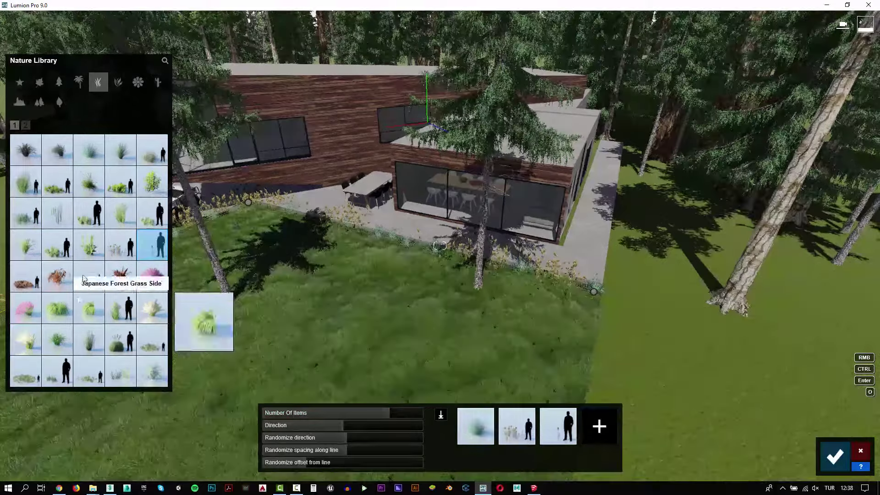
pyautogui.click(26, 128)
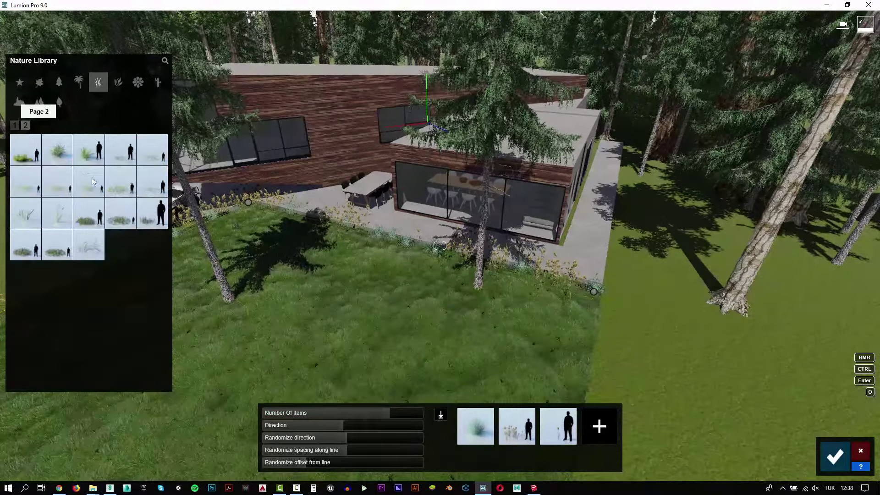
# - Add an agave and a yellow flowering plant to the terrace-edge planting line
pyautogui.click(118, 85)
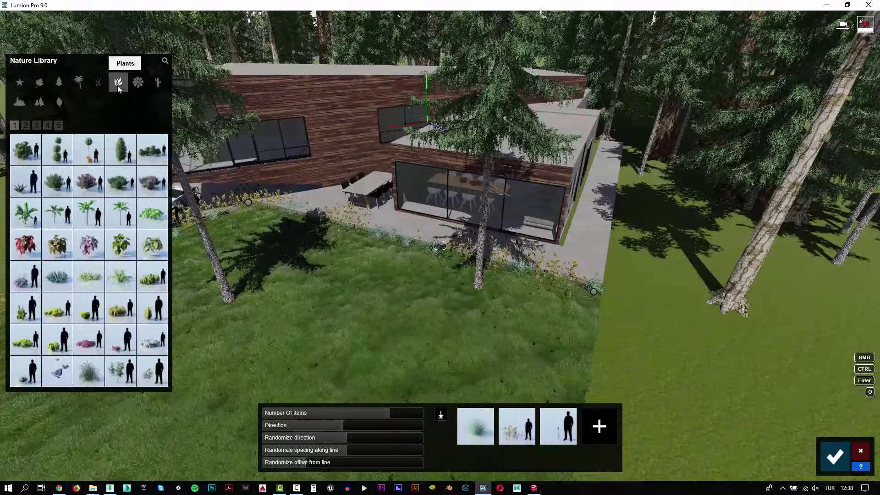
pyautogui.click(25, 181)
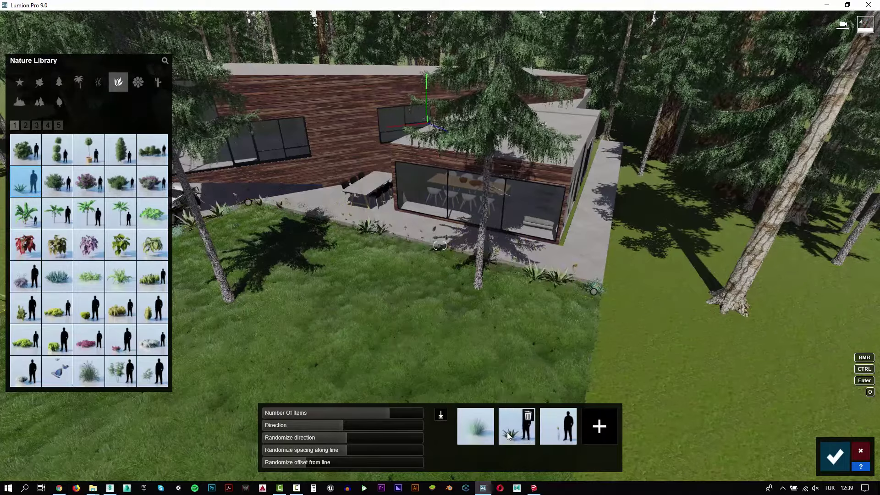
pyautogui.click(88, 308)
pyautogui.click(589, 412)
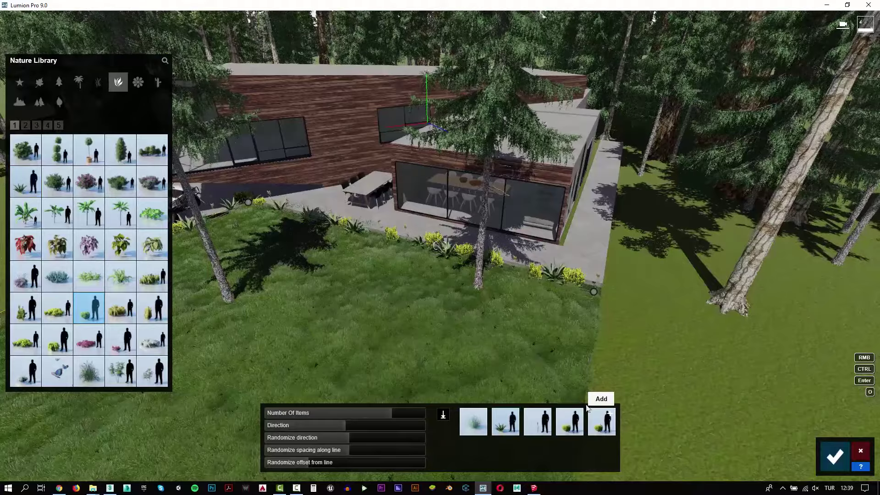
# - Add a pink plant and another flowering plant as extra slots, then confirm the line
pyautogui.click(26, 125)
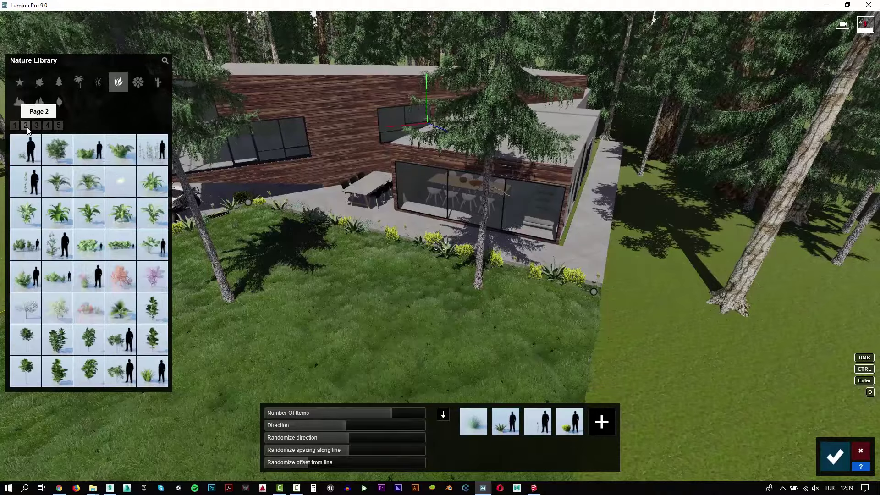
pyautogui.click(89, 277)
pyautogui.click(601, 422)
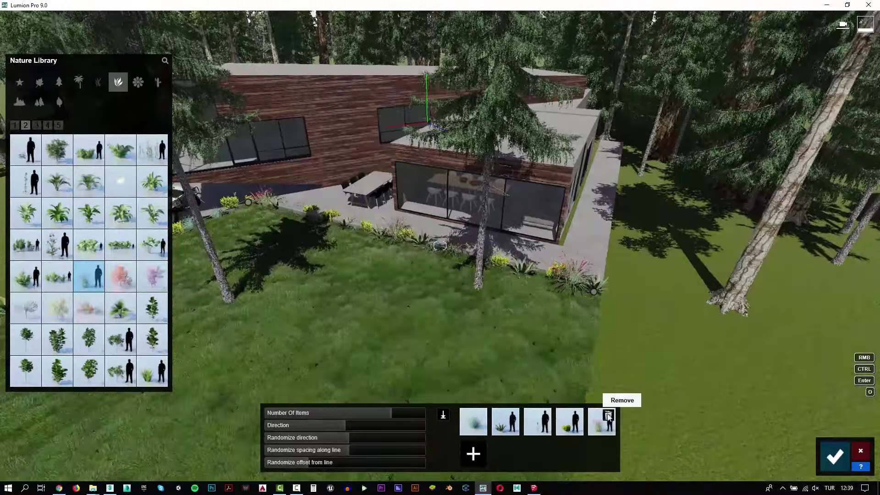
pyautogui.click(36, 125)
pyautogui.click(57, 150)
pyautogui.click(473, 454)
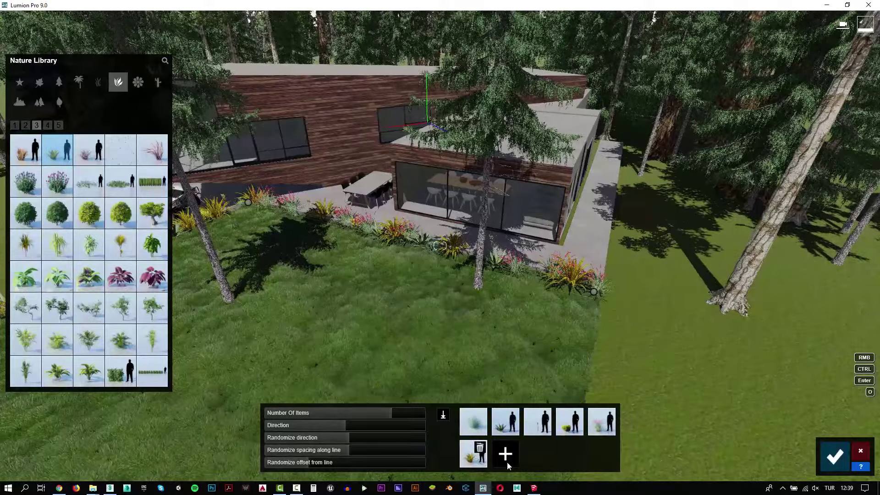
pyautogui.click(831, 457)
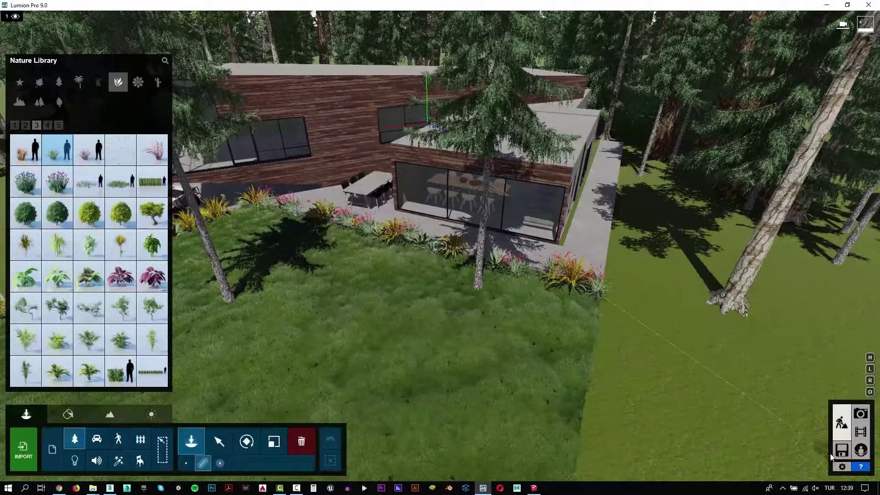
# - Try placing Buxus 005 and another round bush on the lawn near the tree trunks
pyautogui.click(152, 213)
pyautogui.click(186, 463)
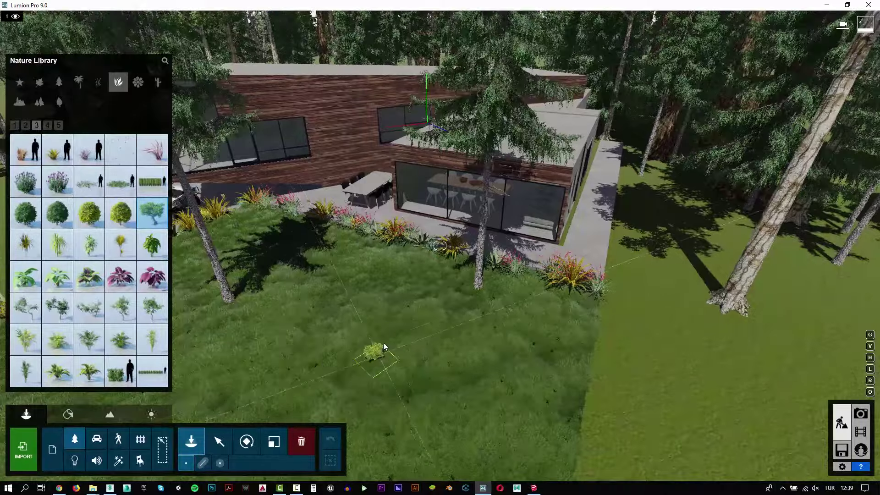
pyautogui.click(328, 310)
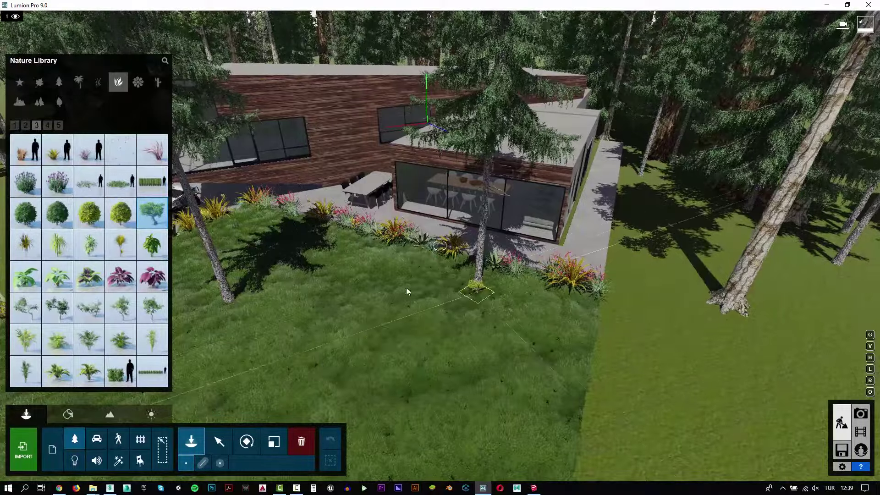
pyautogui.click(121, 213)
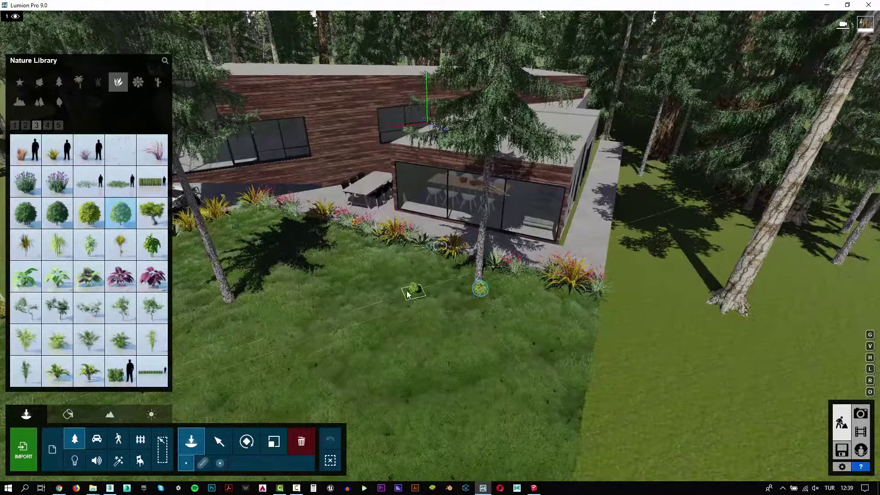
pyautogui.click(221, 305)
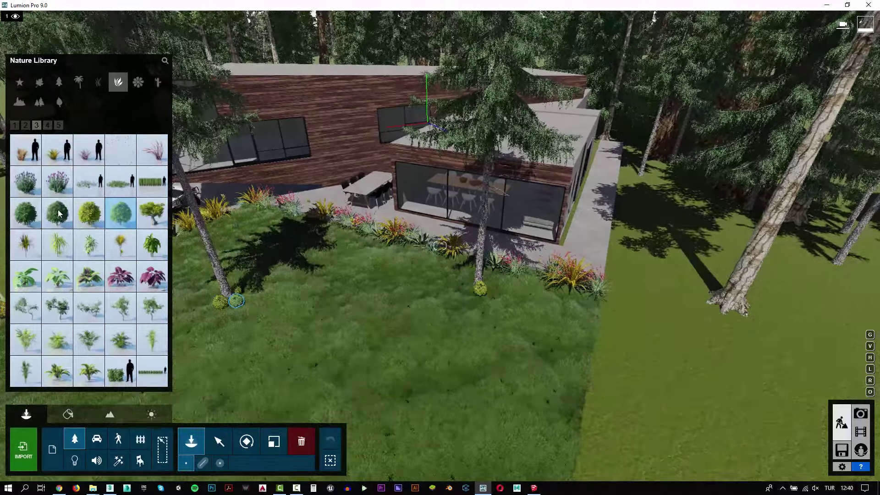
# - Place small Buxus 002 bushes beside the pine trunks and resize the new one
pyautogui.press('w')
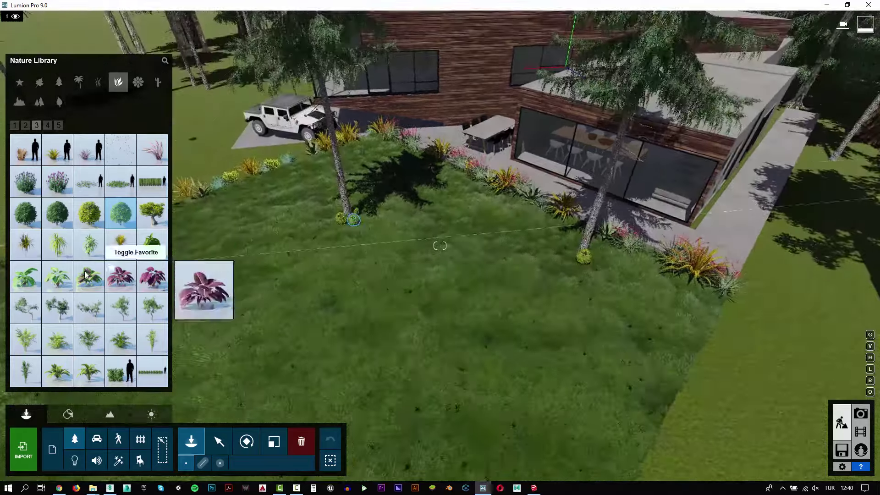
pyautogui.click(57, 213)
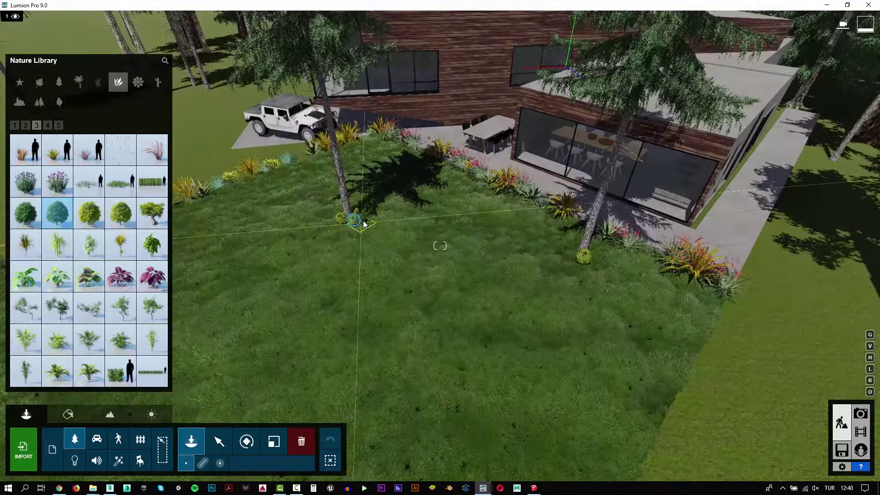
pyautogui.click(568, 266)
pyautogui.click(274, 441)
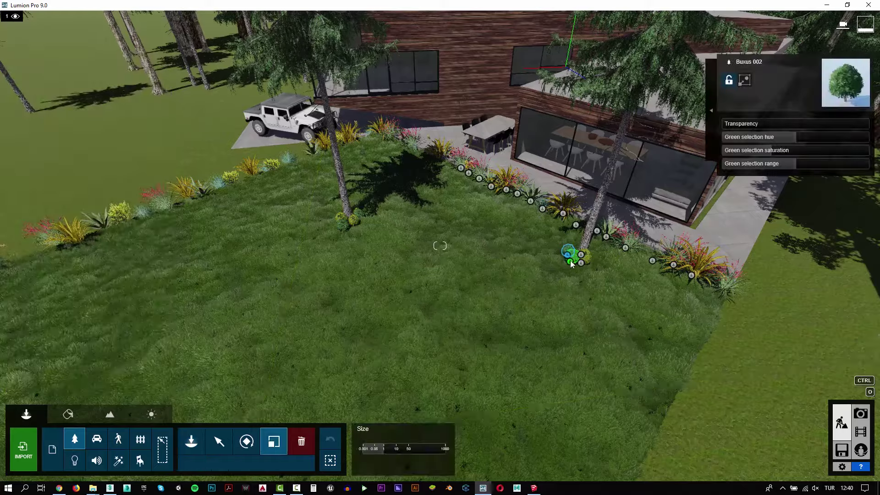
pyautogui.moveTo(572, 264); pyautogui.dragTo(572, 260)
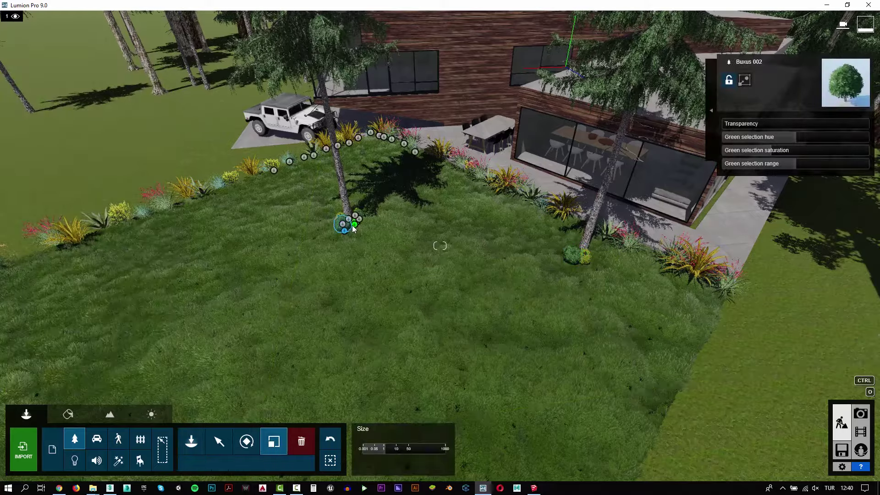
# - Turn Flip sky on for Photo 1 and render a 1920x1080 Desktop JPG named 3
pyautogui.click(861, 414)
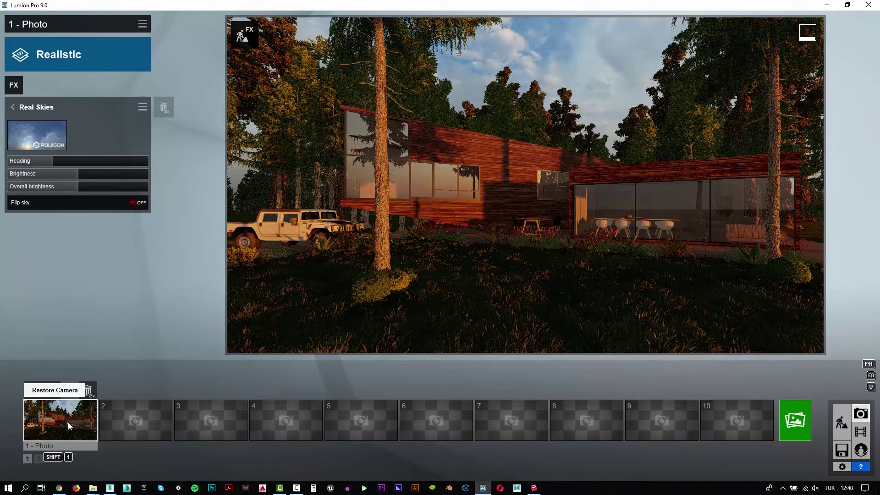
pyautogui.click(140, 203)
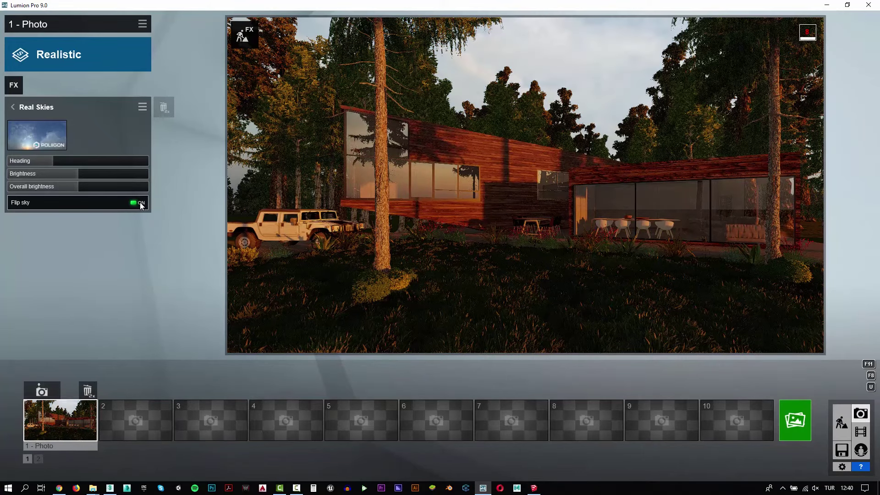
pyautogui.click(793, 425)
pyautogui.click(341, 369)
pyautogui.write('3')
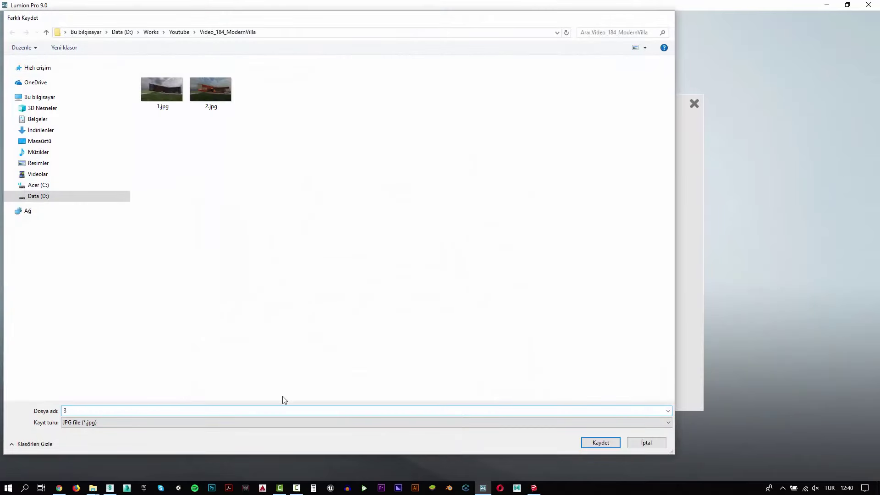
pyautogui.press('Return')
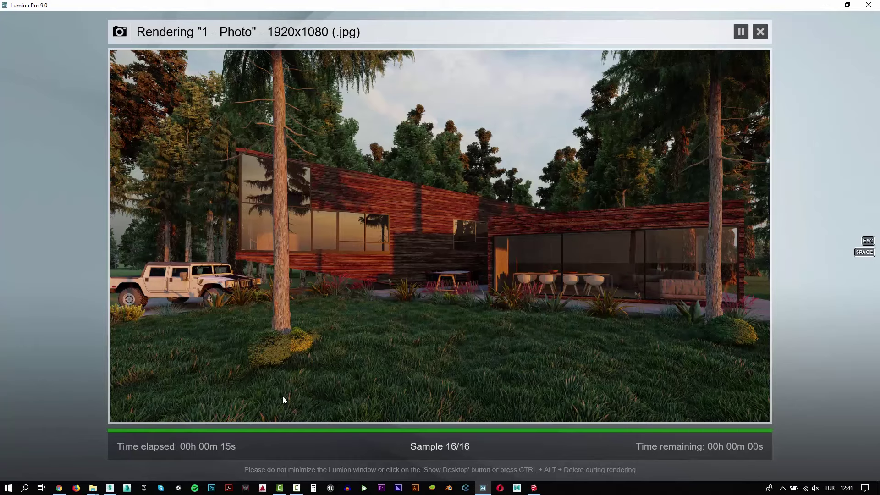
pyautogui.click(719, 412)
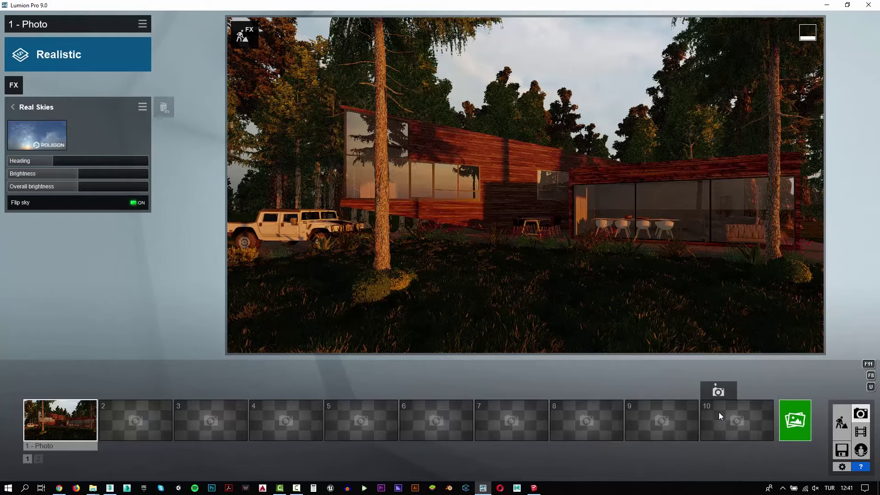
# - Lay a path-placement plant line beside the lawn and raise its randomize offset
pyautogui.click(842, 424)
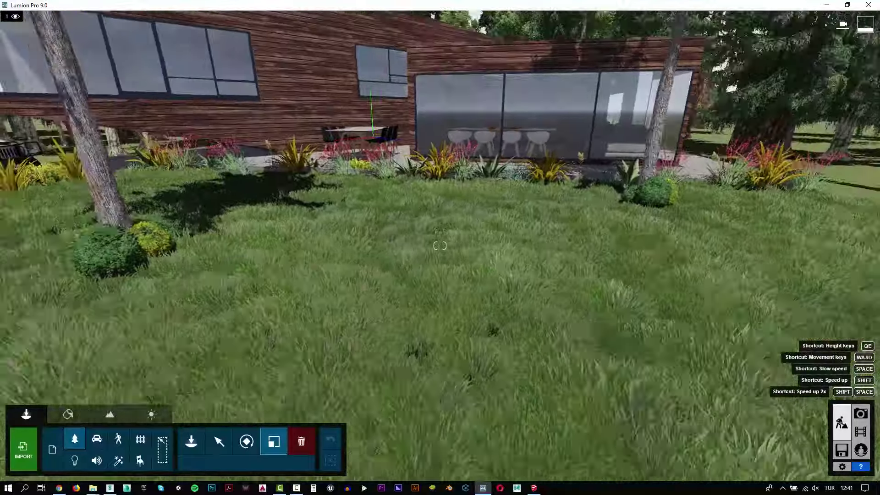
pyautogui.scroll(-8, 413, 454)
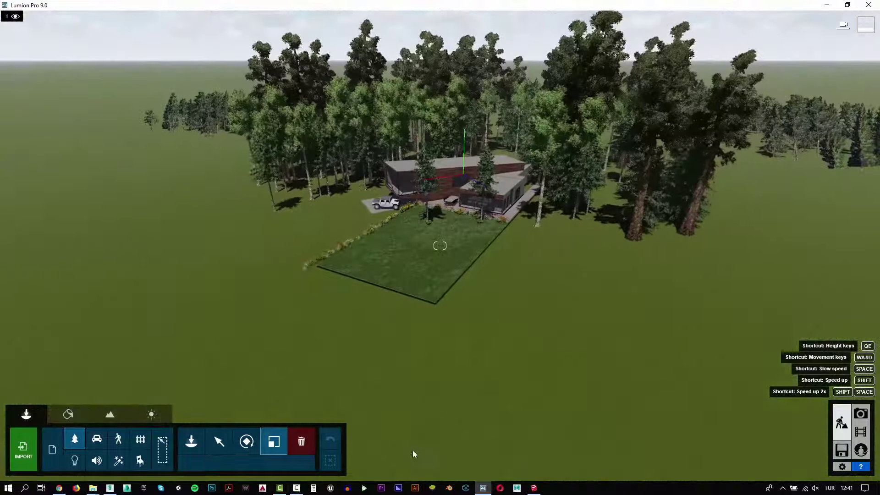
pyautogui.click(193, 443)
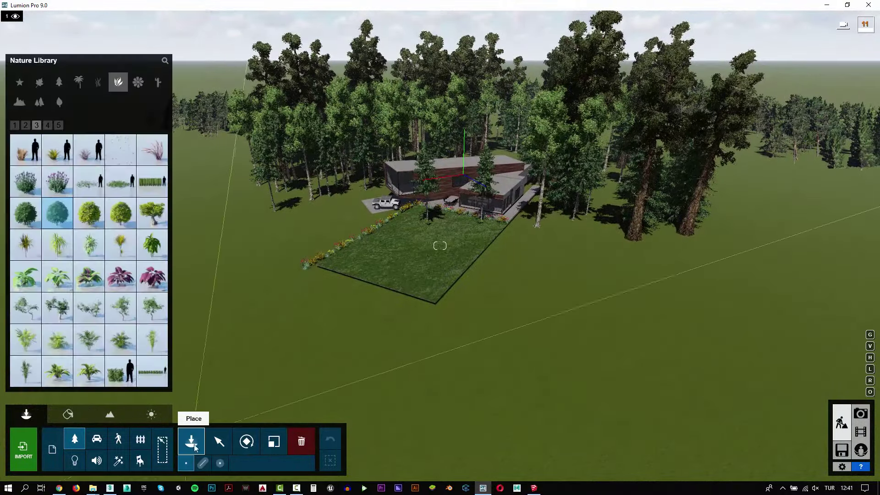
pyautogui.click(202, 463)
pyautogui.click(754, 230)
pyautogui.click(389, 387)
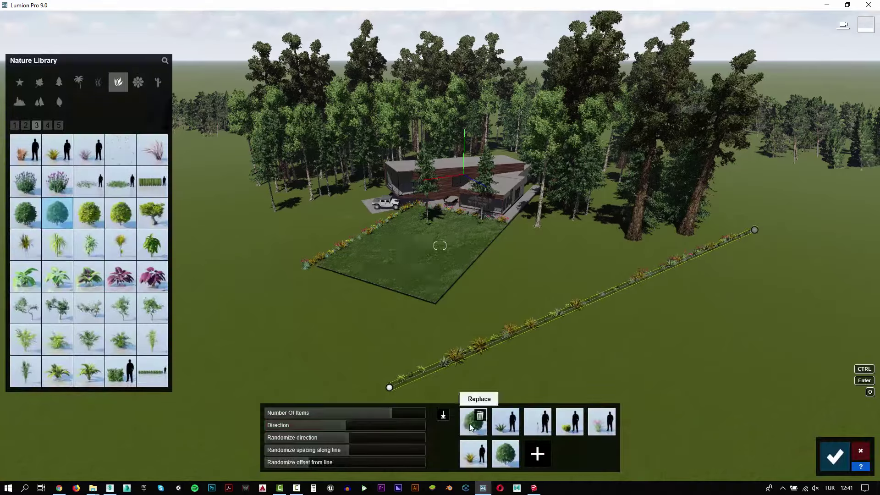
pyautogui.moveTo(383, 463); pyautogui.dragTo(364, 459)
# - Swap the first three palette slots for two conifers and a fir tree
pyautogui.click(60, 85)
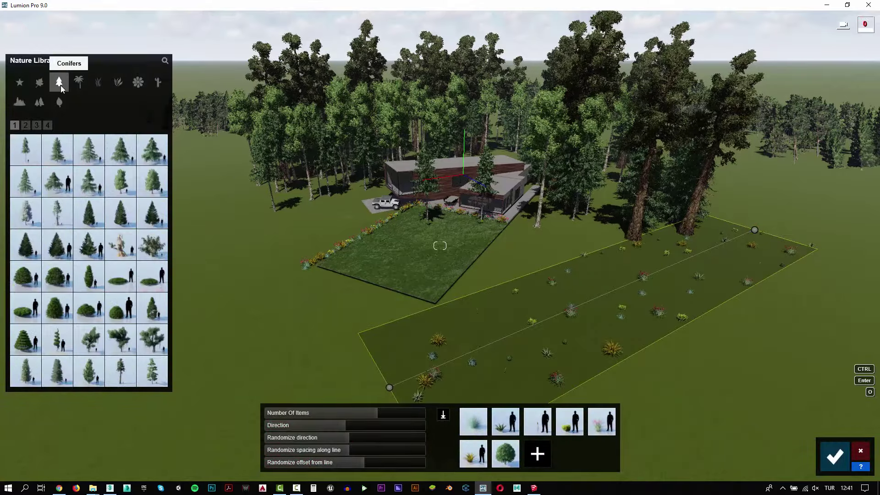
pyautogui.click(25, 149)
pyautogui.click(474, 424)
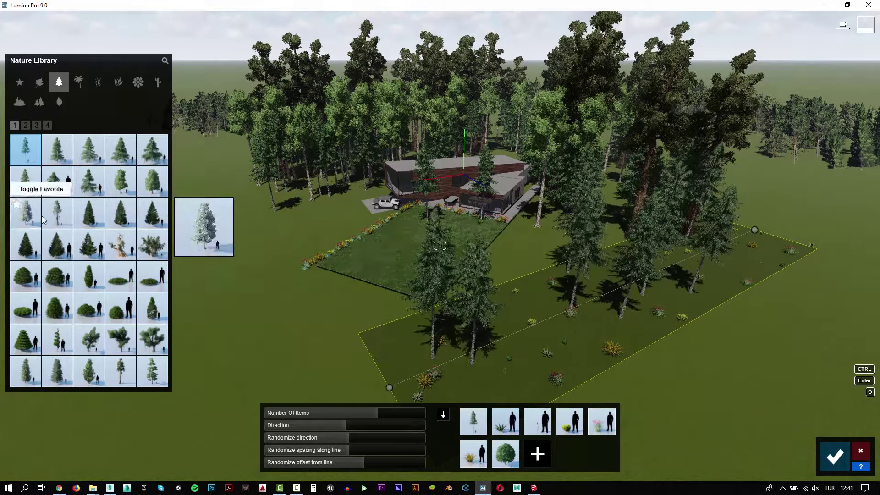
pyautogui.click(57, 212)
pyautogui.click(506, 429)
pyautogui.click(57, 150)
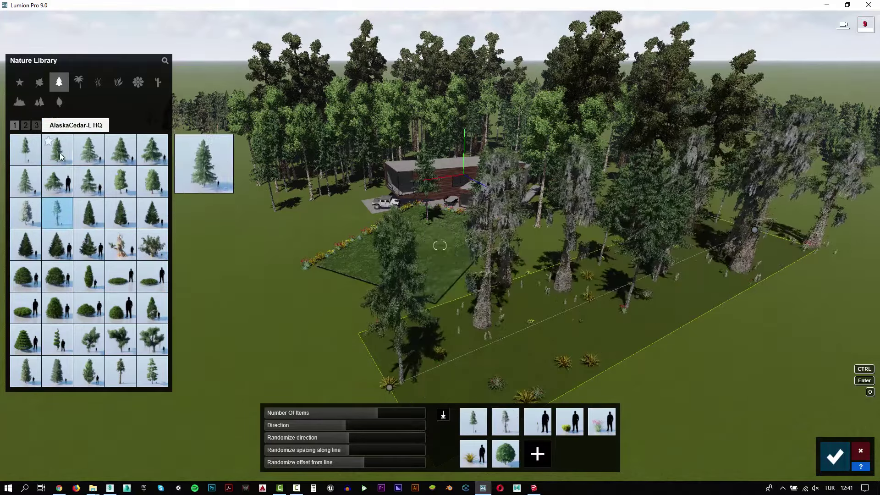
pyautogui.click(537, 421)
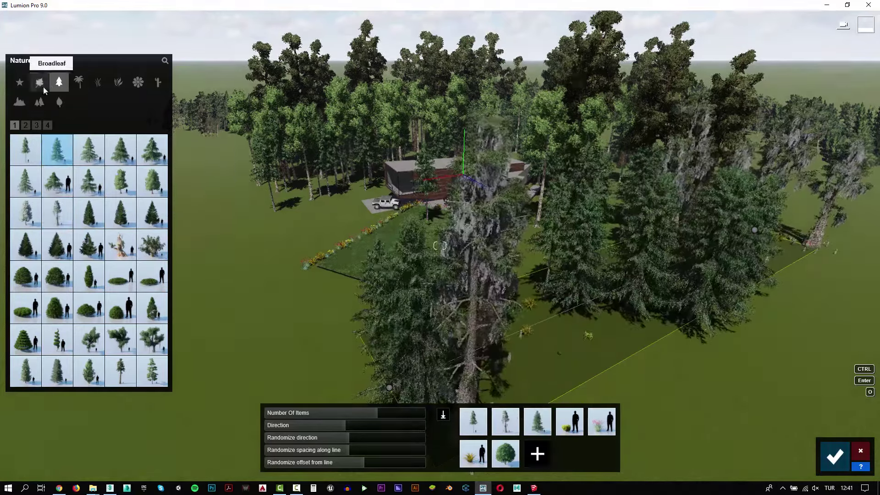
# - Add broadleaf trees to slots four and five, remove the extras, confirm, and view Photo 1
pyautogui.click(41, 87)
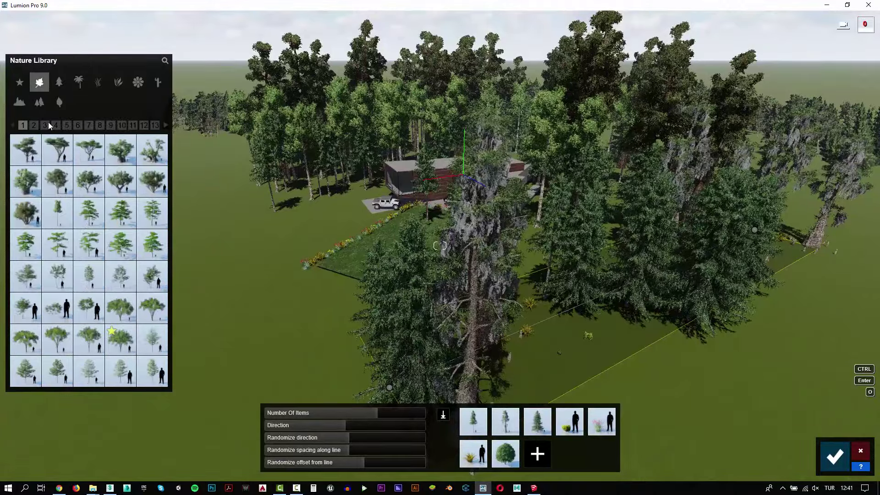
pyautogui.click(567, 429)
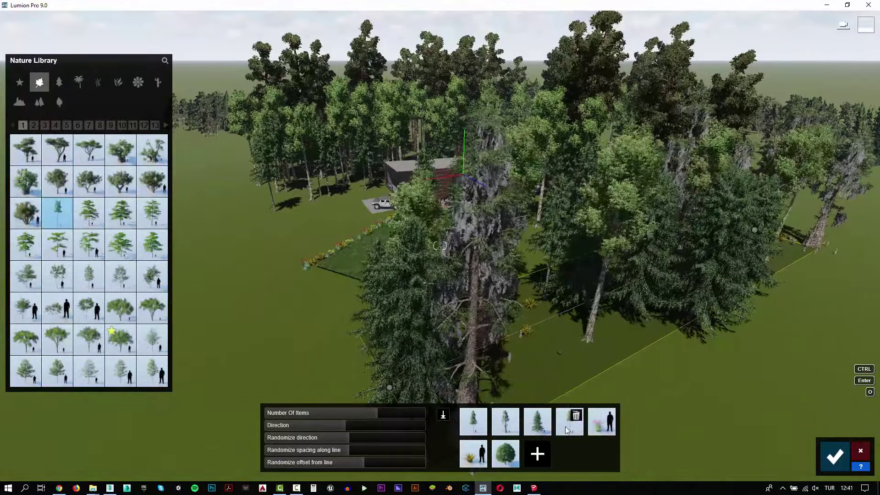
pyautogui.click(57, 150)
pyautogui.click(604, 426)
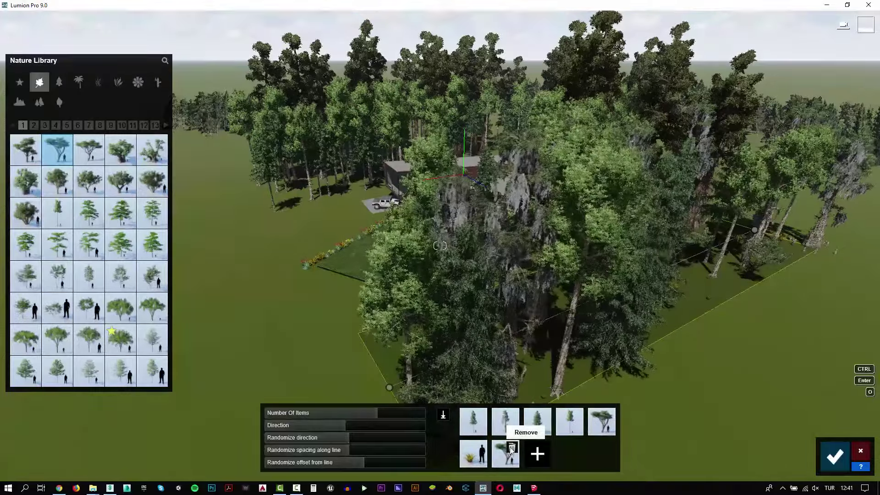
pyautogui.click(511, 448)
pyautogui.click(479, 447)
pyautogui.click(832, 458)
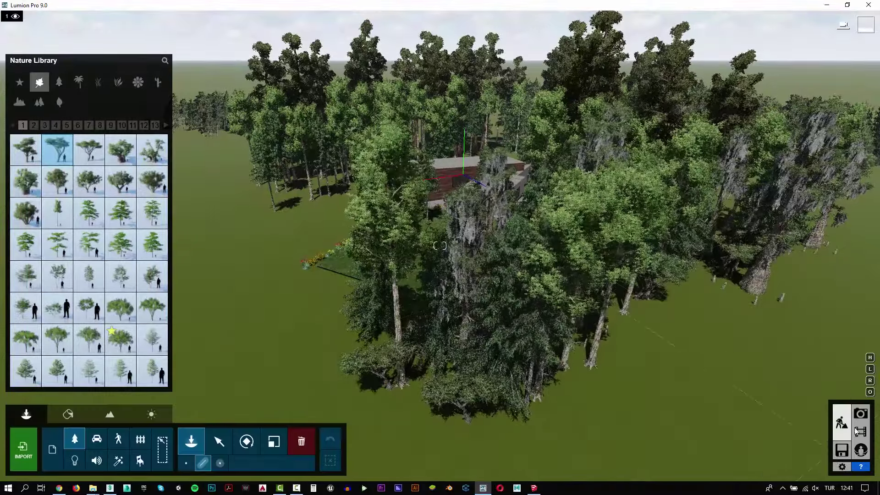
pyautogui.click(861, 414)
pyautogui.click(69, 422)
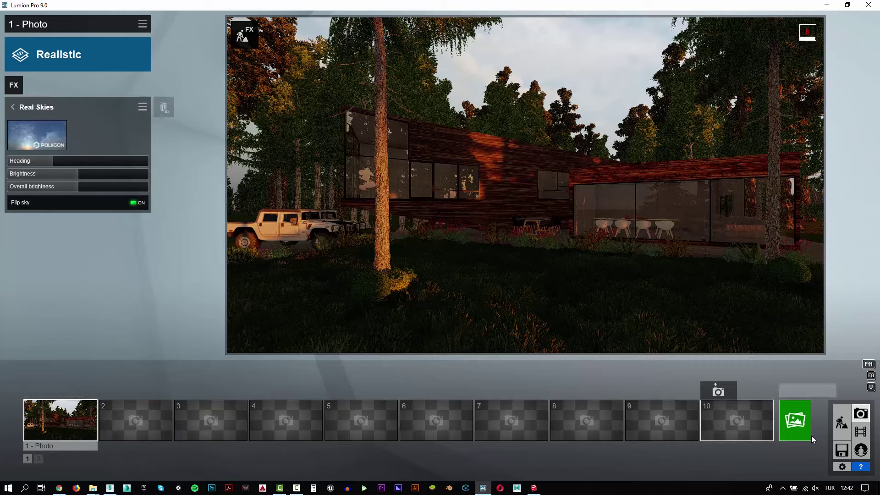
# - Raise Photo 1's Exposure effect to 0.6 and open its Color Correction settings
pyautogui.click(37, 106)
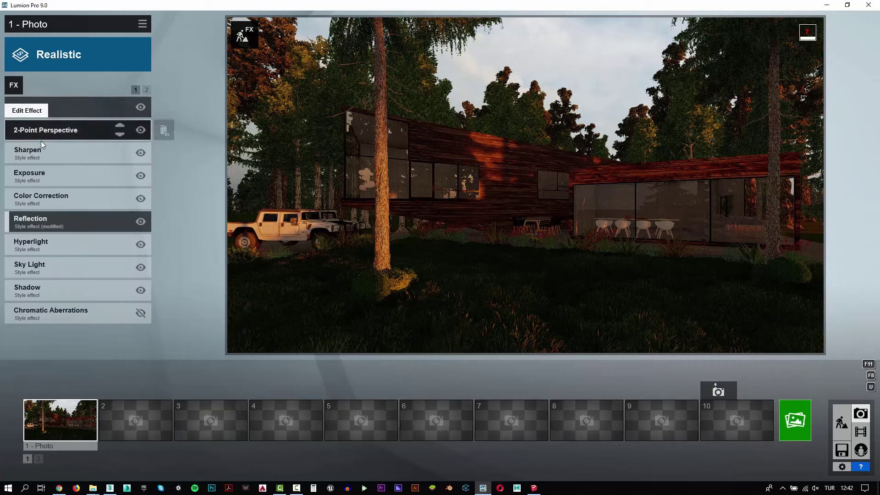
pyautogui.click(45, 179)
pyautogui.click(97, 128)
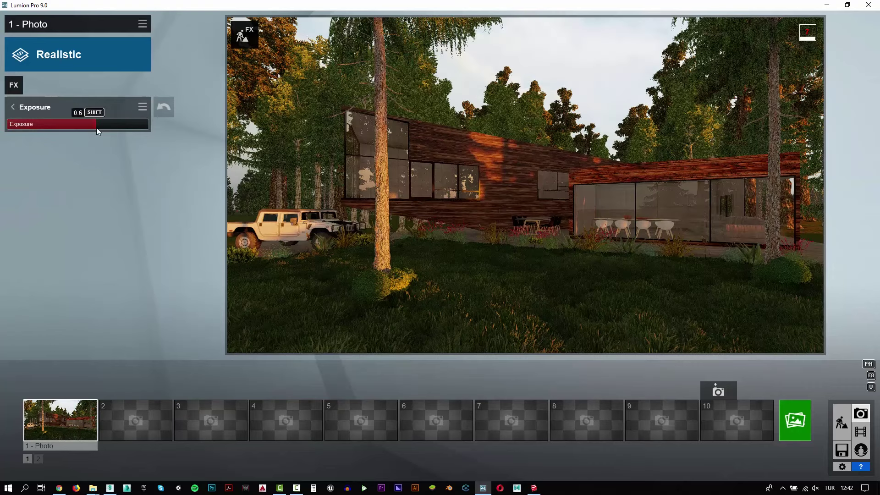
pyautogui.click(32, 107)
pyautogui.click(67, 199)
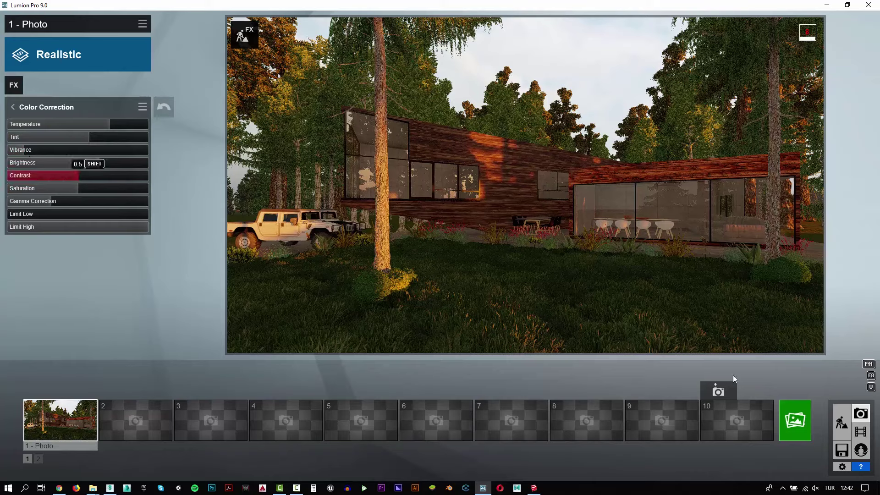
# - Render Photo 1 again at Desktop resolution as the JPG 4.jpg
pyautogui.click(795, 420)
pyautogui.click(352, 371)
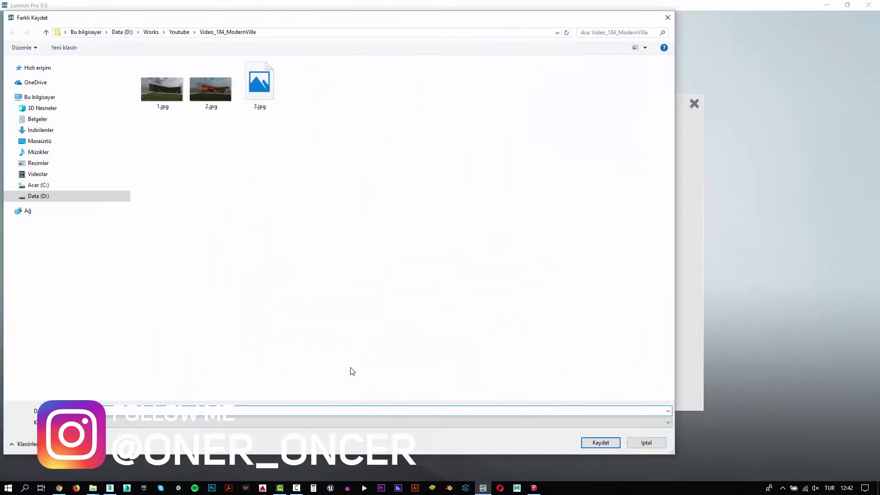
pyautogui.press('Return')
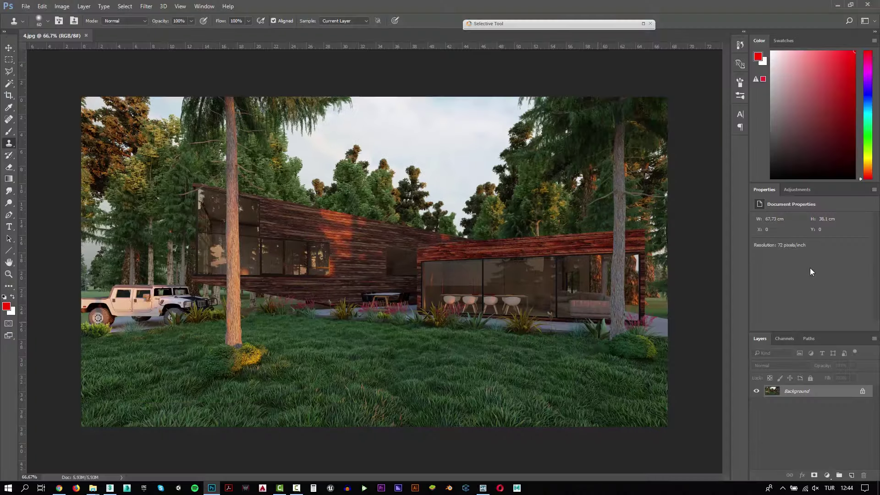
# - Duplicate the layer, then apply Camera Raw: Exposure +0.90, Highlights -51, Shadows +54, Clarity +22, warmer temperature
pyautogui.hotkey('ctrl', 'j')
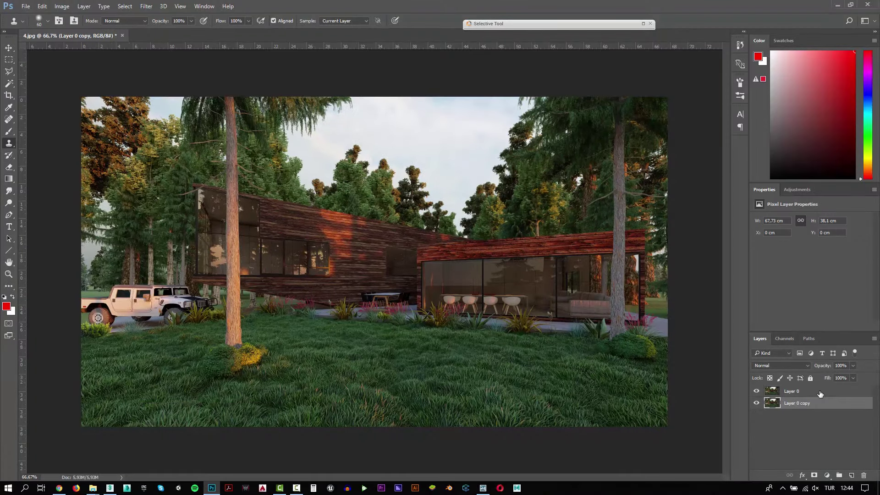
pyautogui.click(147, 6)
pyautogui.click(166, 60)
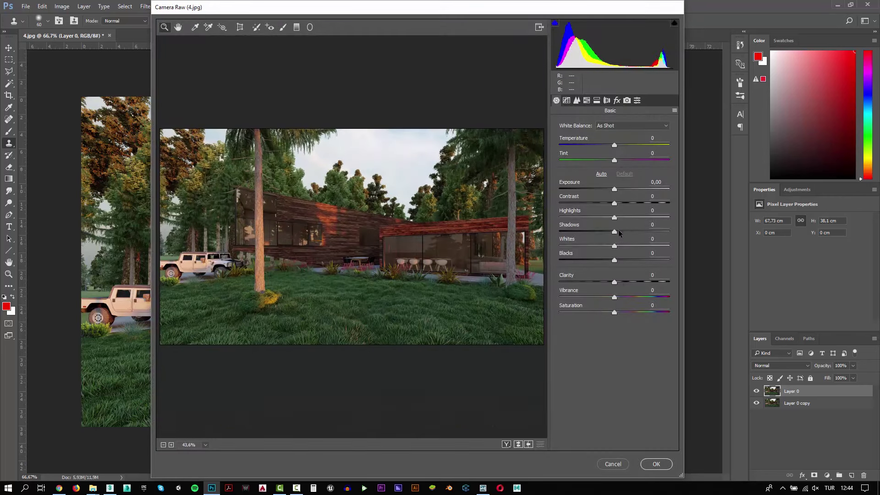
pyautogui.moveTo(614, 231)
pyautogui.mouseDown()
pyautogui.moveTo(643, 232)
pyautogui.moveTo(587, 218)
pyautogui.mouseUp()
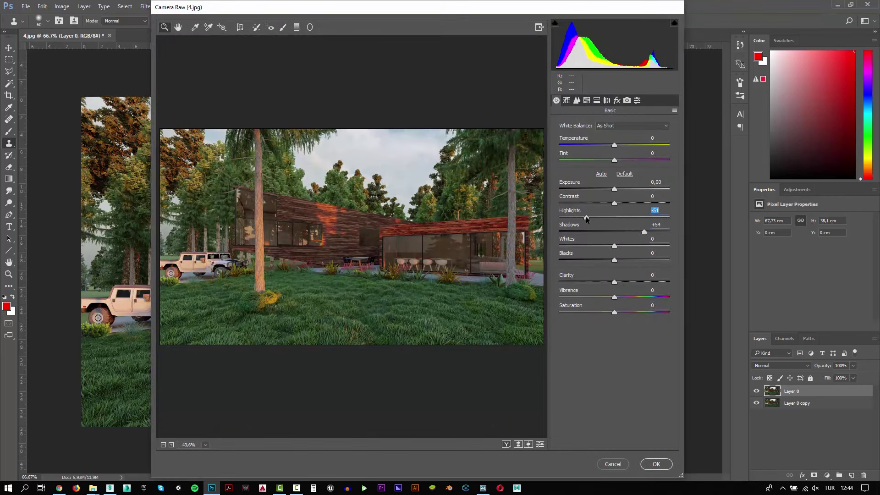
pyautogui.moveTo(614, 189); pyautogui.dragTo(621, 190)
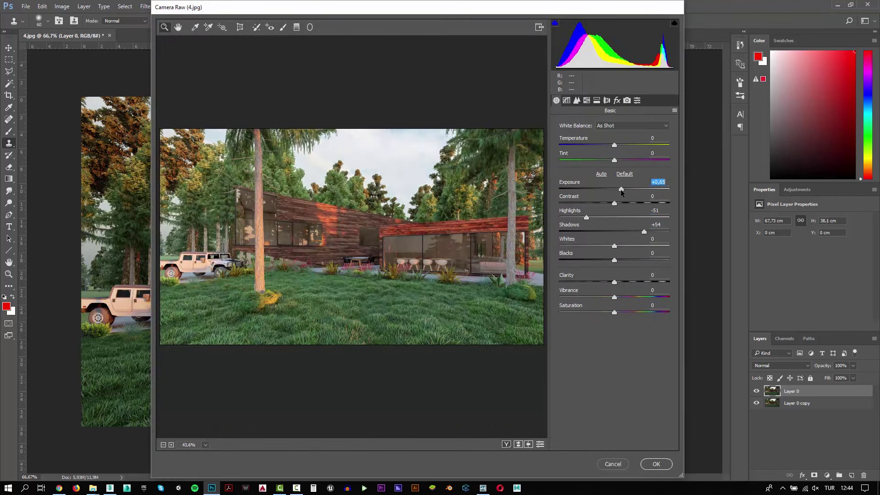
pyautogui.moveTo(615, 281)
pyautogui.mouseDown()
pyautogui.moveTo(626, 281)
pyautogui.moveTo(607, 313)
pyautogui.mouseUp()
pyautogui.moveTo(621, 188); pyautogui.dragTo(620, 202)
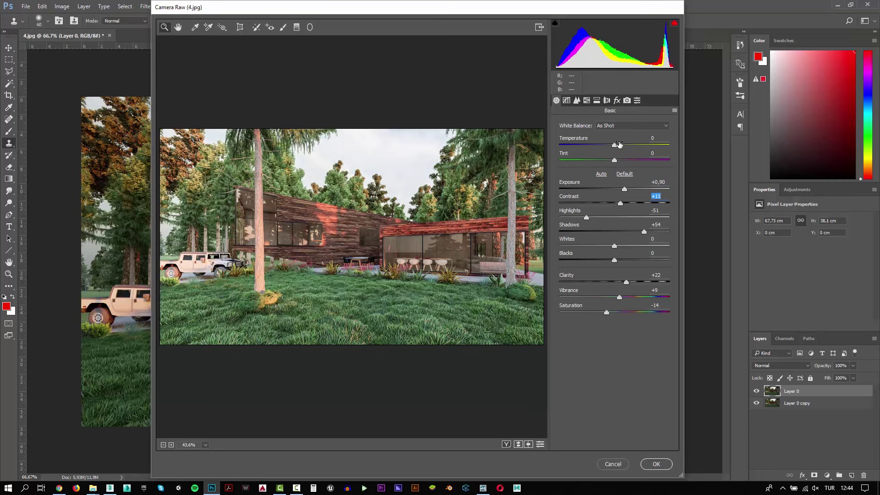
pyautogui.moveTo(614, 145); pyautogui.dragTo(615, 147)
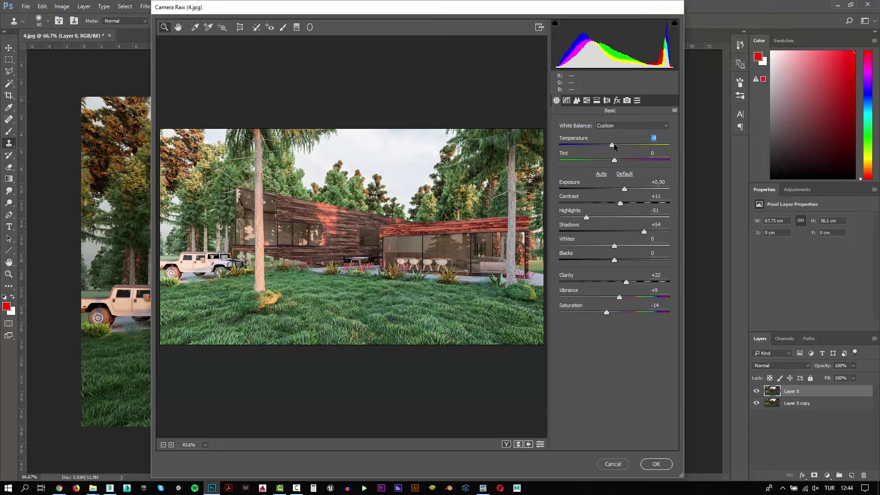
pyautogui.click(662, 462)
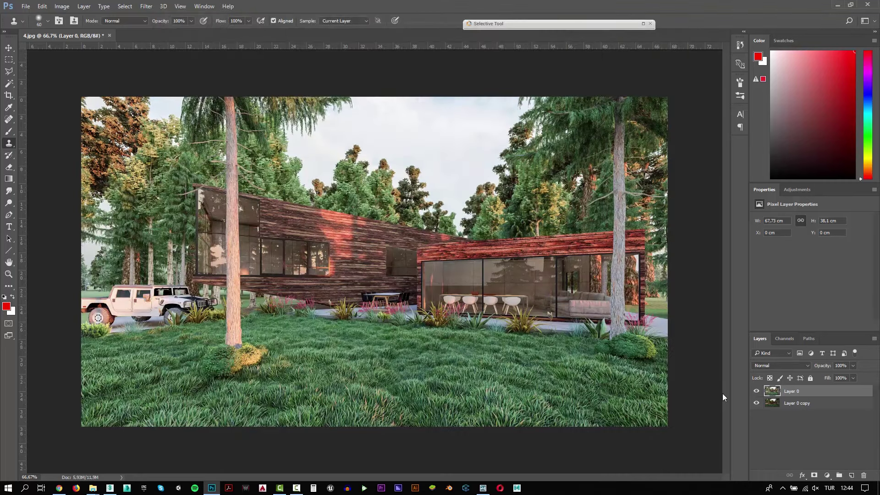
# - Apply Viveza 2 with an S-shaped tone curve and global brightness raised to 13%
pyautogui.click(642, 23)
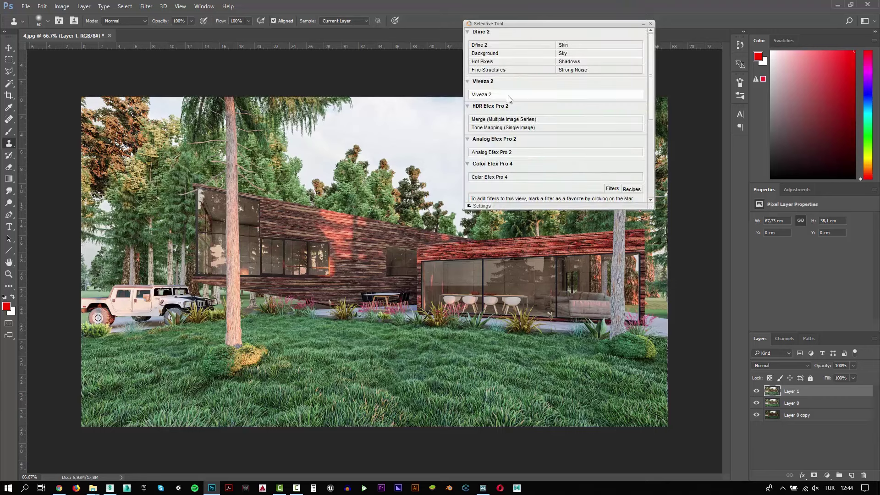
pyautogui.click(499, 95)
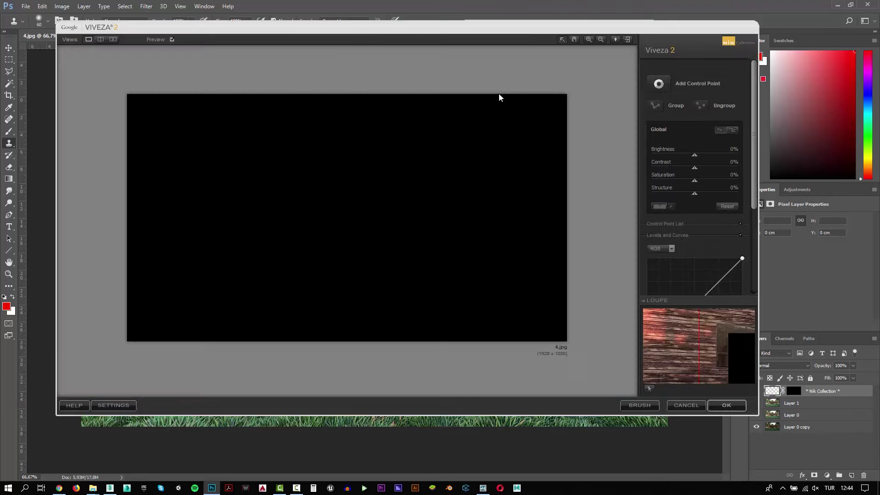
pyautogui.moveTo(695, 171); pyautogui.dragTo(718, 196)
pyautogui.scroll(-3, 696, 184)
pyautogui.click(695, 221)
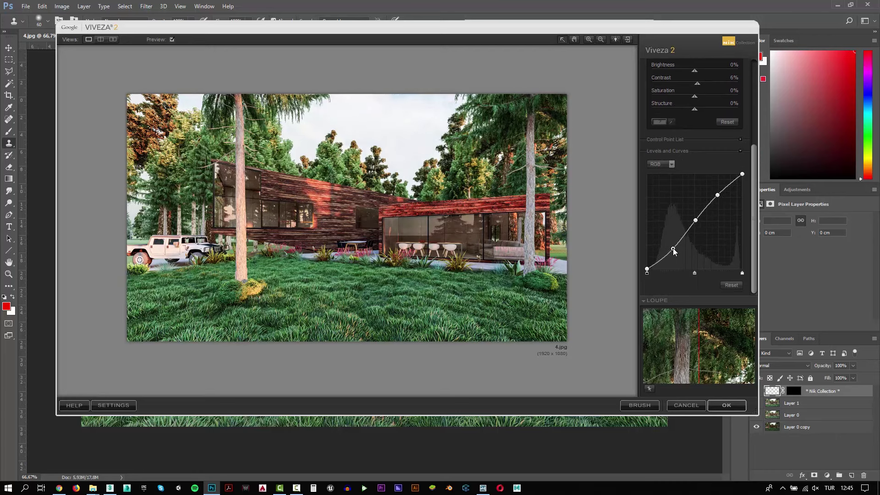
pyautogui.moveTo(672, 249); pyautogui.dragTo(673, 246)
pyautogui.scroll(3, 682, 220)
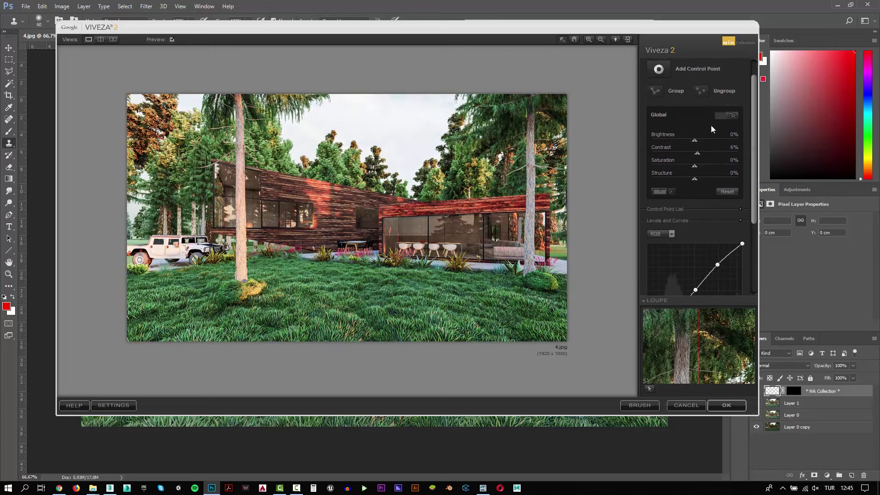
pyautogui.moveTo(694, 141); pyautogui.dragTo(701, 142)
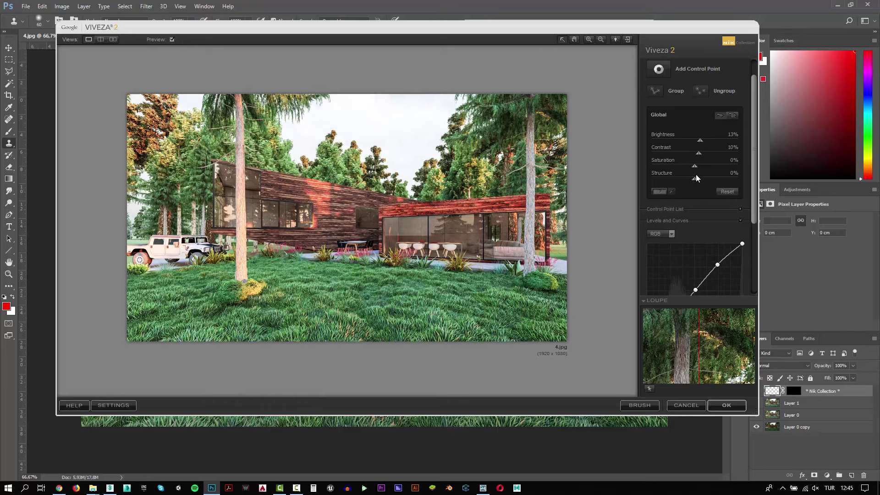
pyautogui.click(723, 403)
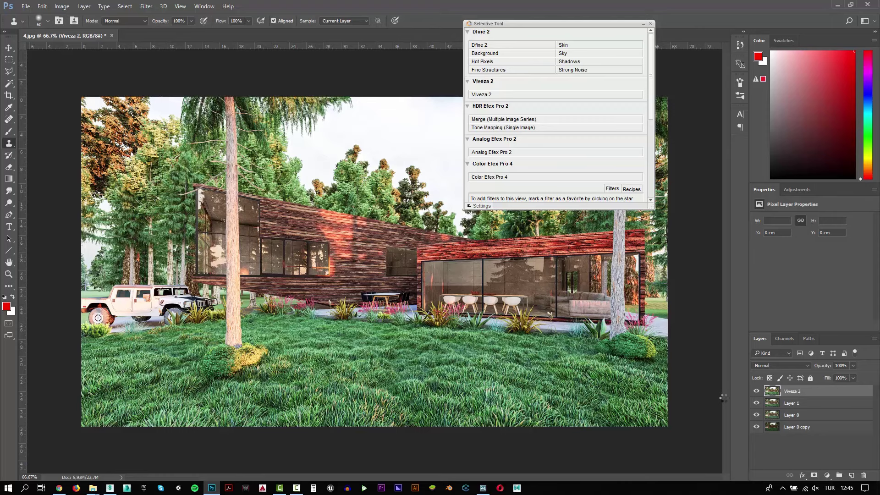
# - Compare the image with and without Viveza 2, then stamp visible layers into Layer 2
pyautogui.click(643, 24)
pyautogui.click(756, 391)
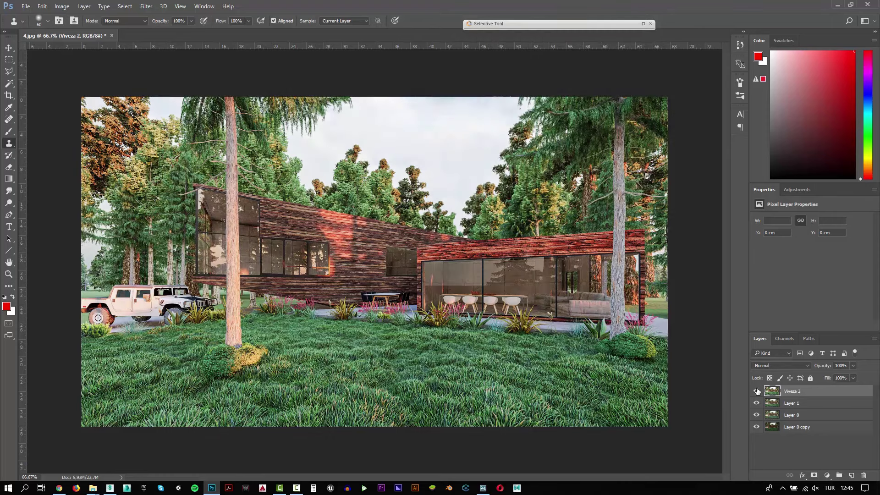
pyautogui.hotkey('ctrl', 'alt', 'shift', 'e')
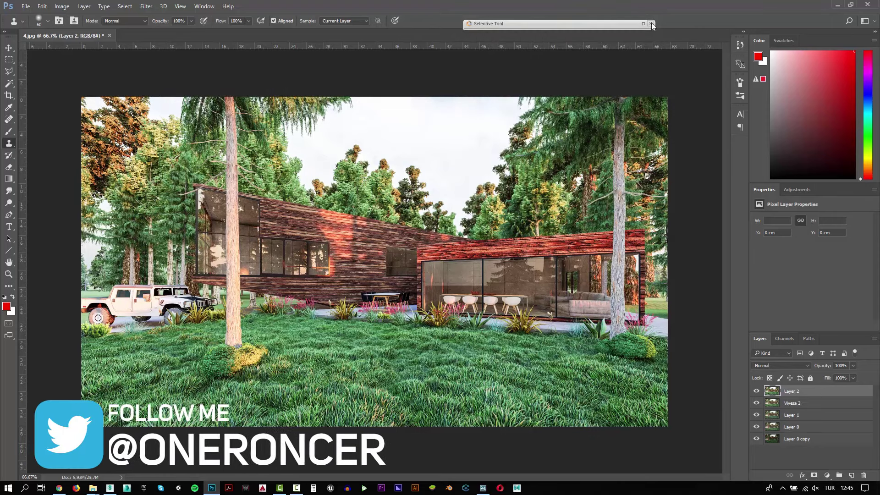
# - Launch Color Efex Pro 4 and preview the Cross Processing and Cross Balance filters
pyautogui.click(643, 23)
pyautogui.click(499, 178)
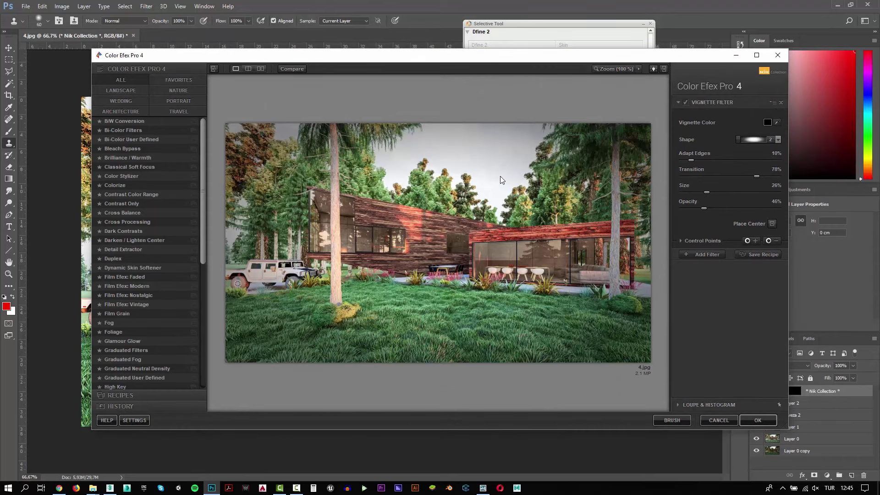
pyautogui.click(126, 222)
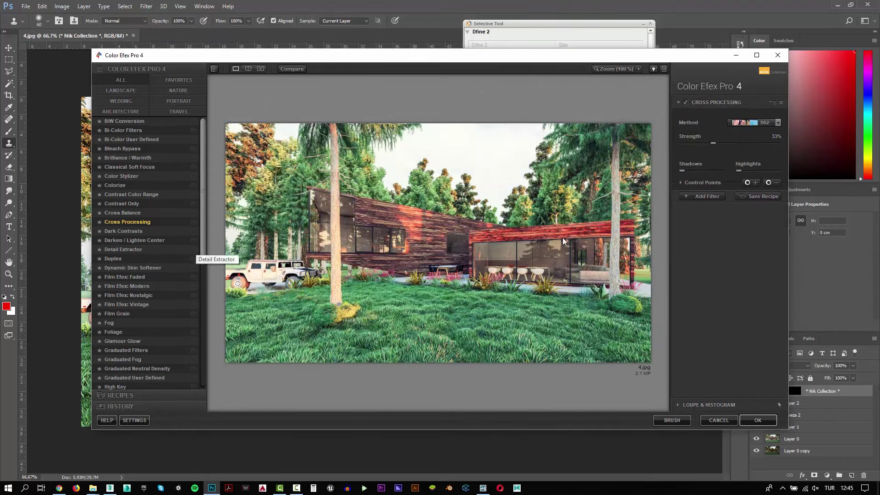
pyautogui.click(747, 123)
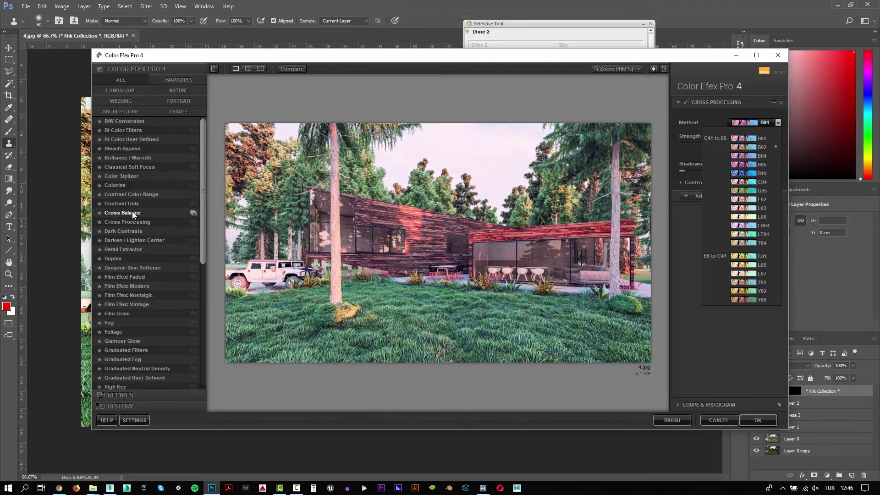
pyautogui.click(122, 212)
pyautogui.moveTo(204, 235); pyautogui.dragTo(204, 361)
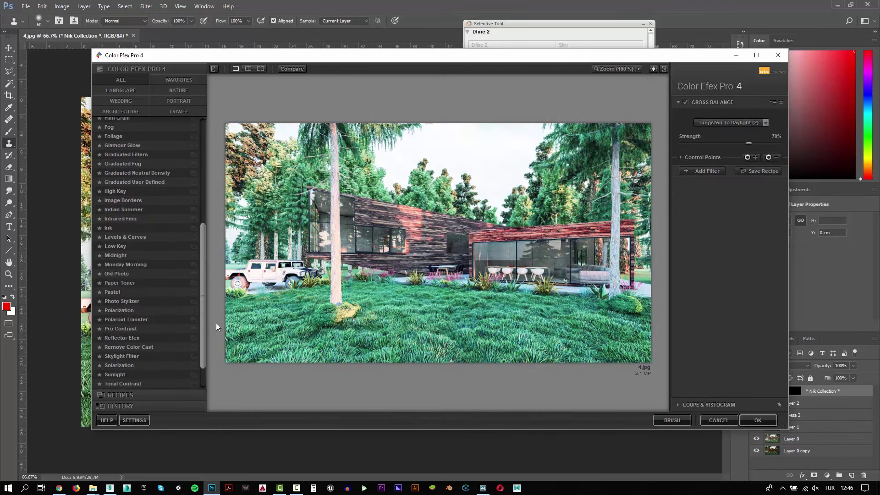
# - Apply the Vignette Filter with Size reduced to 7% and Opacity to 31%
pyautogui.click(141, 361)
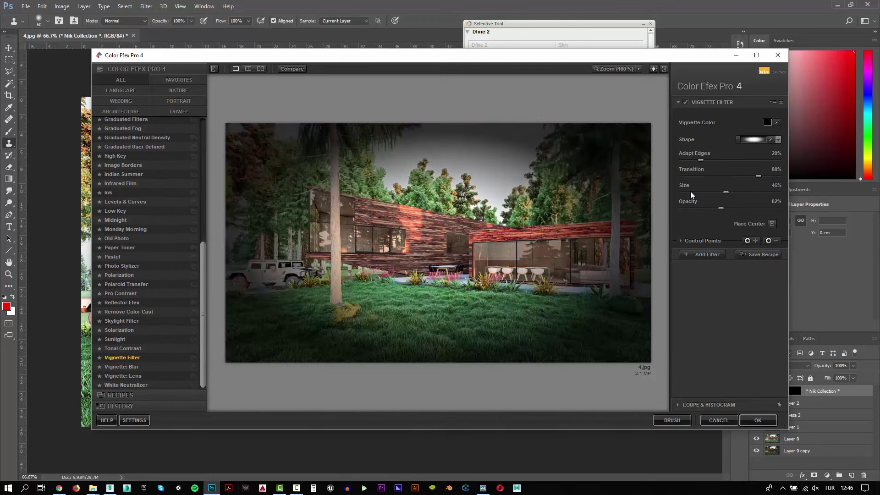
pyautogui.moveTo(745, 208); pyautogui.dragTo(698, 211)
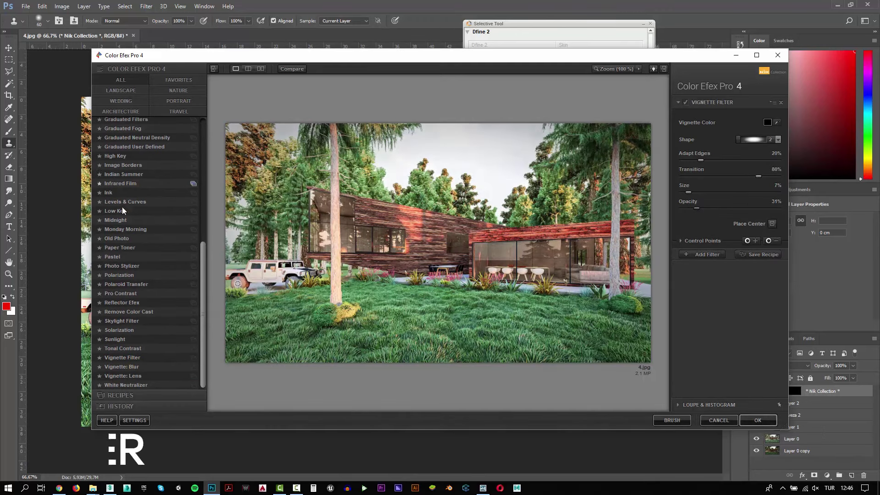
pyautogui.scroll(2, 127, 212)
pyautogui.click(754, 419)
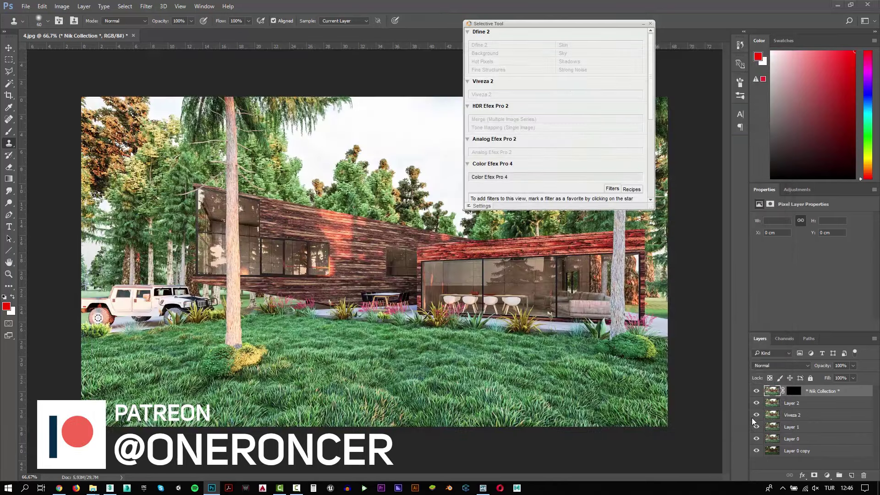
# - Apply Color Efex Pro 4 Cross Balance with the Daylight To Tungsten (1) preset
pyautogui.click(489, 178)
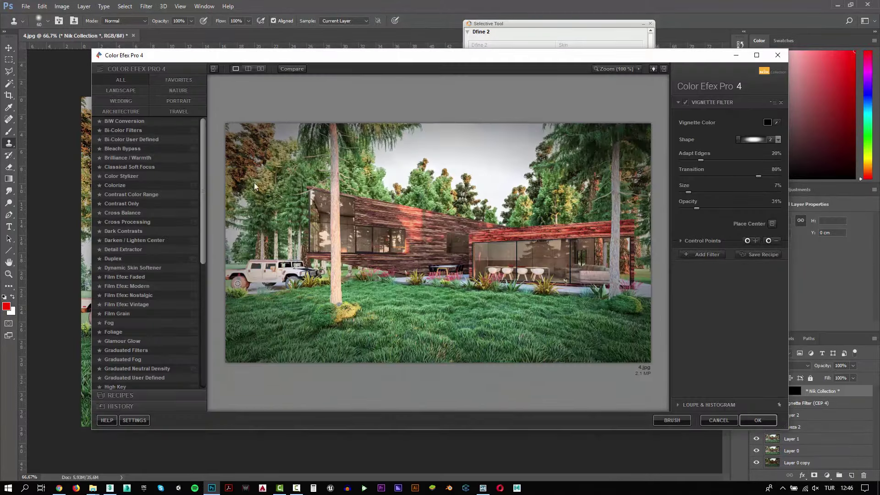
pyautogui.click(134, 214)
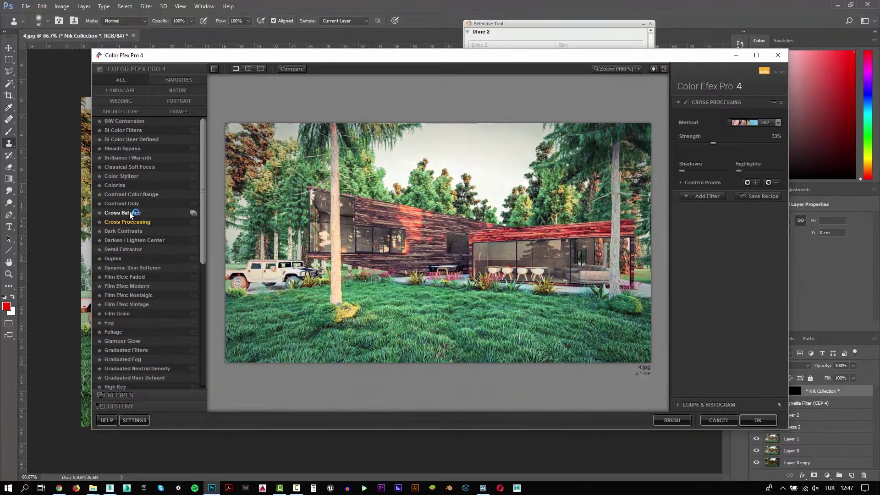
pyautogui.click(735, 123)
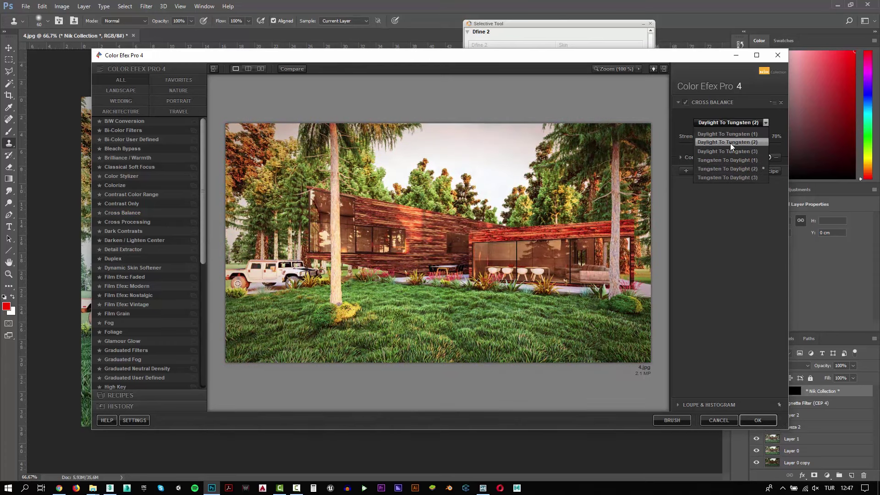
pyautogui.press('Escape')
pyautogui.click(758, 420)
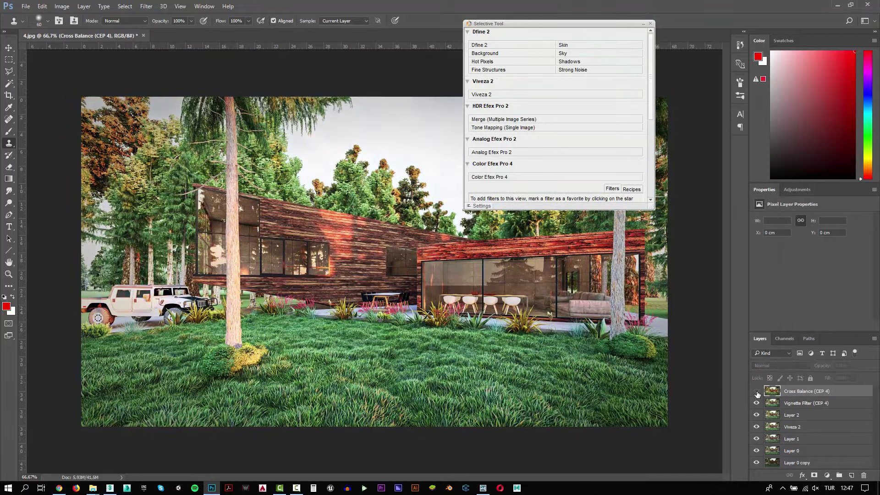
# - Set the Cross Balance layer opacity to 50%
pyautogui.write('50')
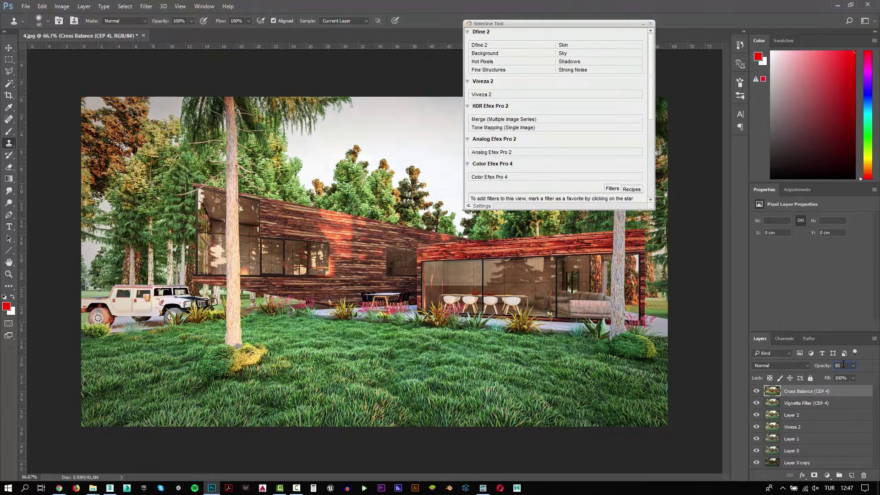
pyautogui.press('Return')
pyautogui.moveTo(841, 393)
pyautogui.mouseDown()
pyautogui.moveTo(843, 405)
pyautogui.moveTo(845, 389)
pyautogui.mouseUp()
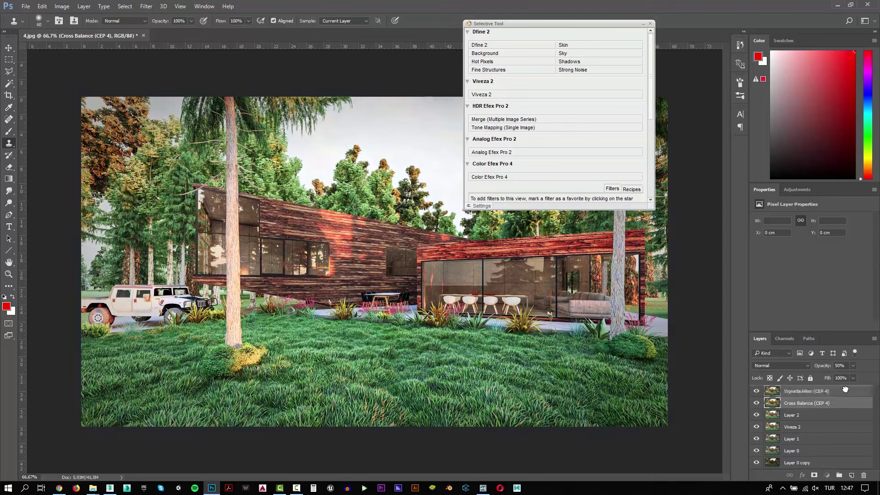
# - Collapse the Nik filter list and bring up File > Save As
pyautogui.click(643, 24)
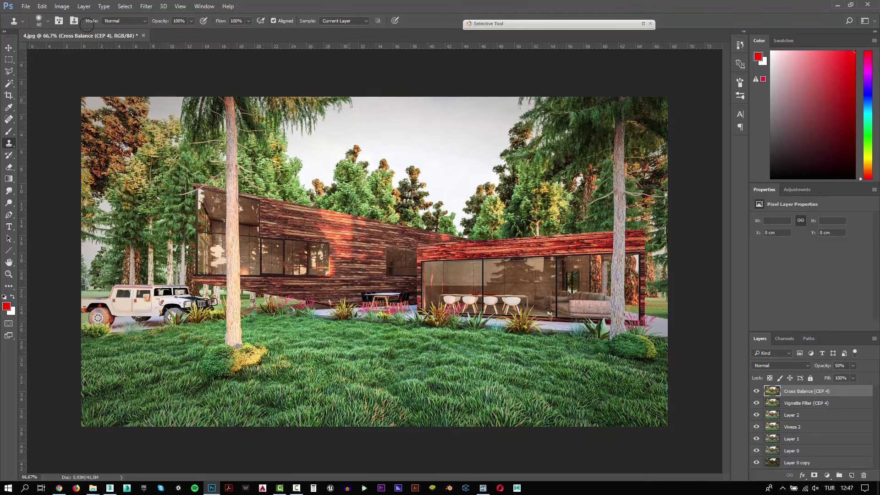
pyautogui.click(25, 7)
pyautogui.click(46, 111)
# - Save the image as JPEG named 5, accepting the default JPEG Options
pyautogui.click(147, 361)
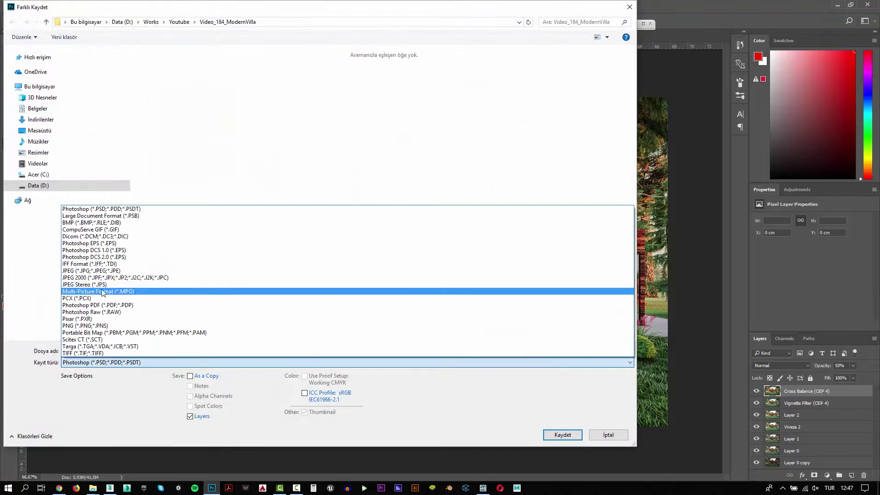
pyautogui.click(92, 270)
pyautogui.doubleClick(94, 351)
pyautogui.write('5')
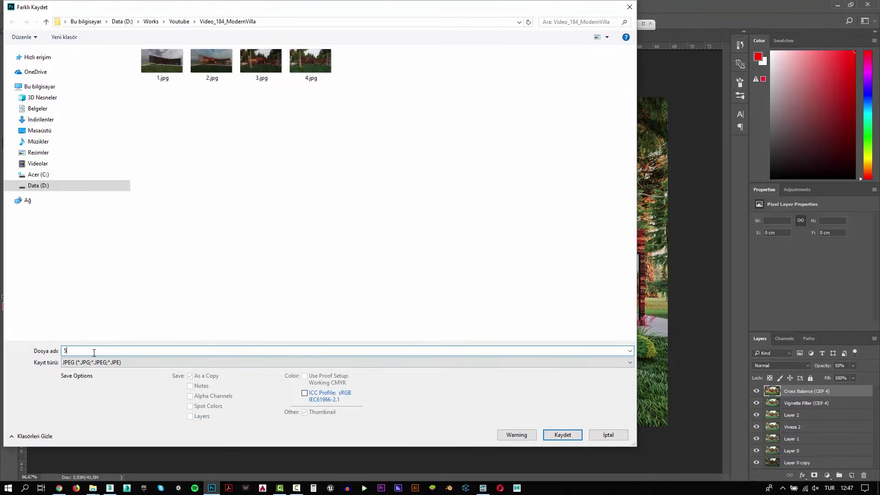
pyautogui.press('Return')
pyautogui.click(414, 200)
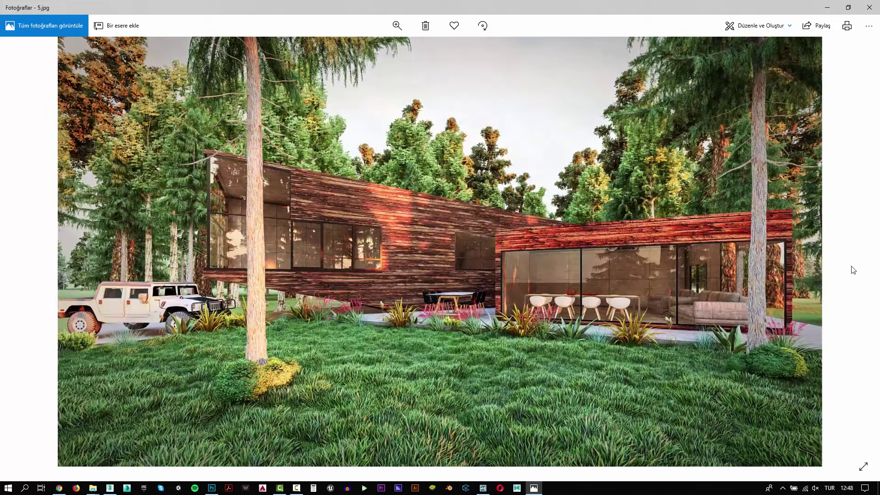
# - Switch the Photos viewer to full screen to display 5.jpg
pyautogui.click(864, 465)
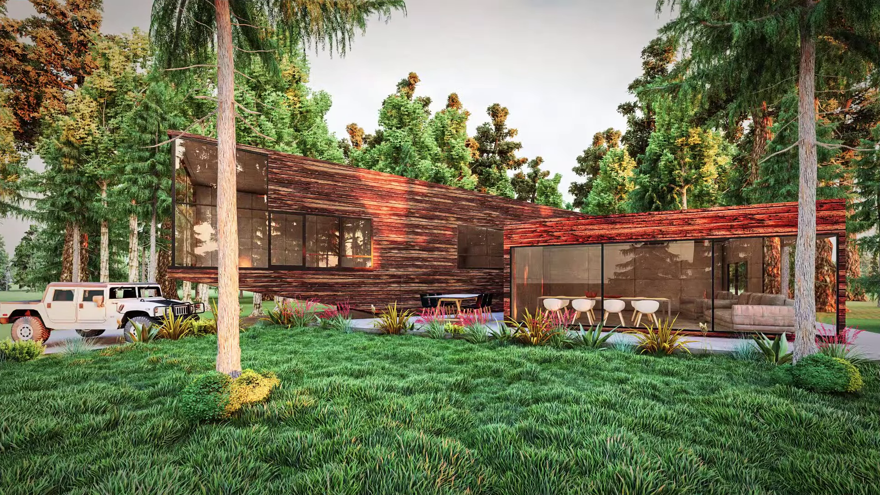